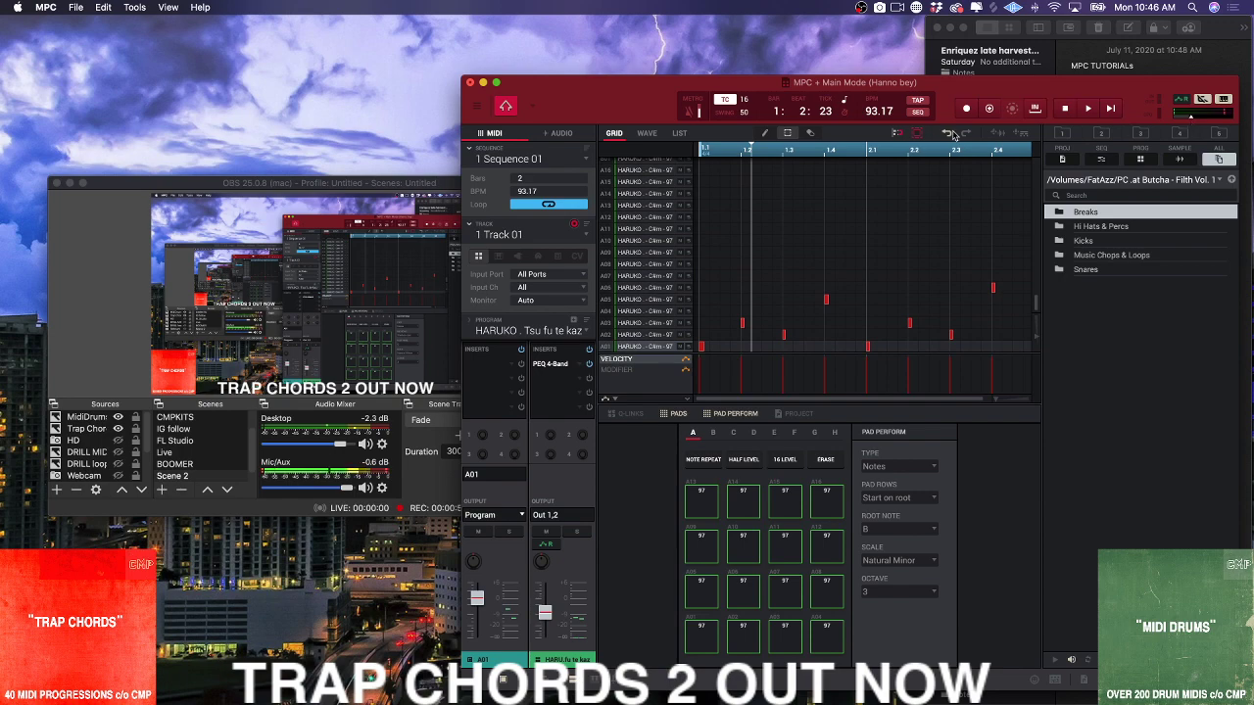
# - Minimize OBS, close Notes, and move the MPC window up-left and enlarge it
pyautogui.click(69, 182)
pyautogui.moveTo(589, 105); pyautogui.dragTo(259, 45)
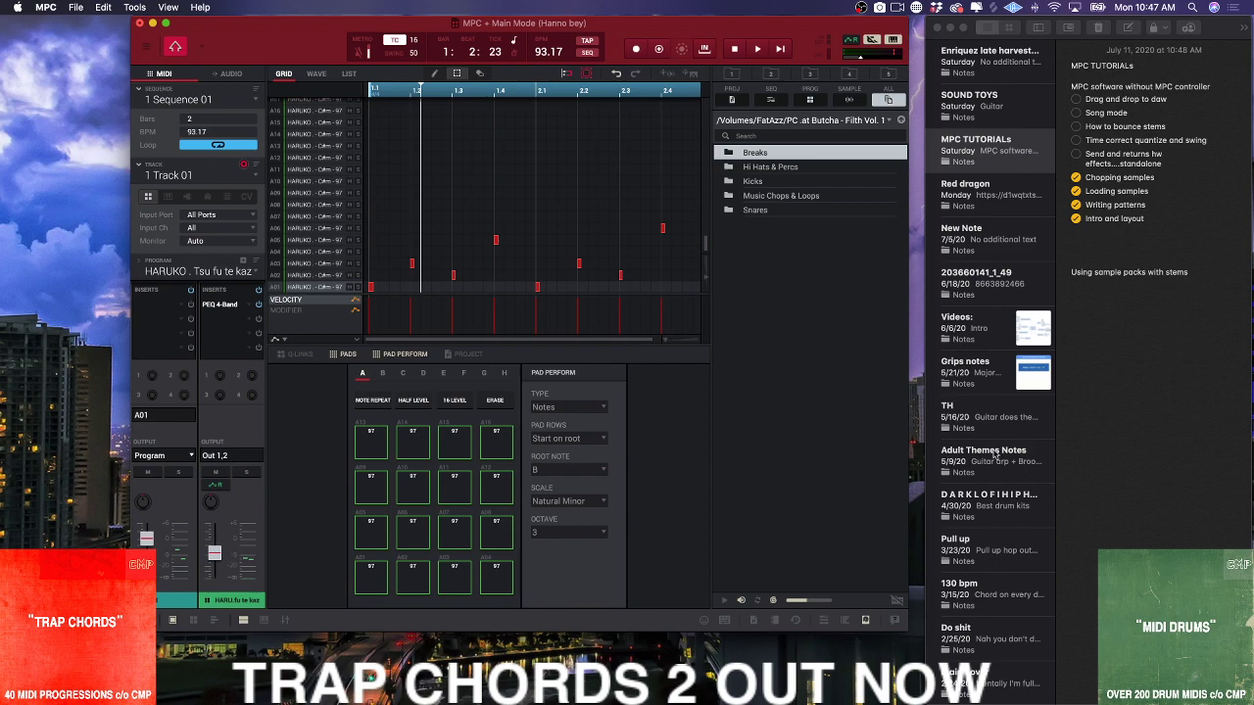
pyautogui.click(949, 28)
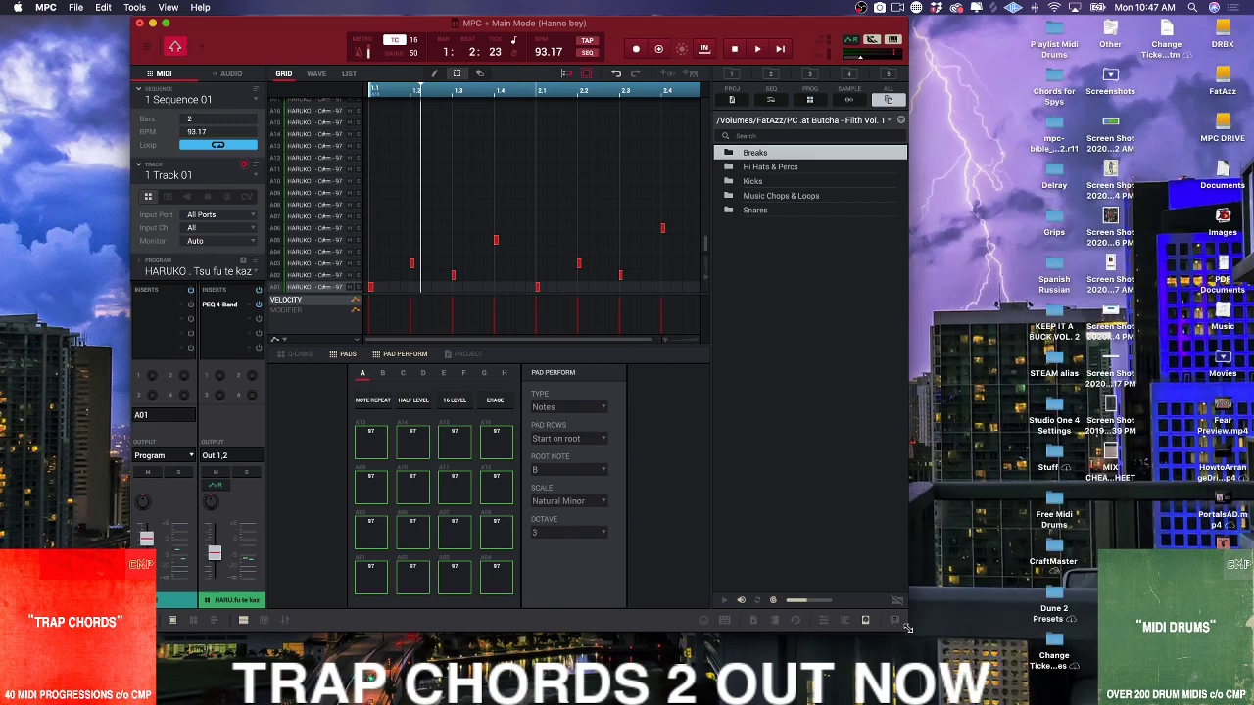
pyautogui.moveTo(907, 627); pyautogui.dragTo(1144, 667)
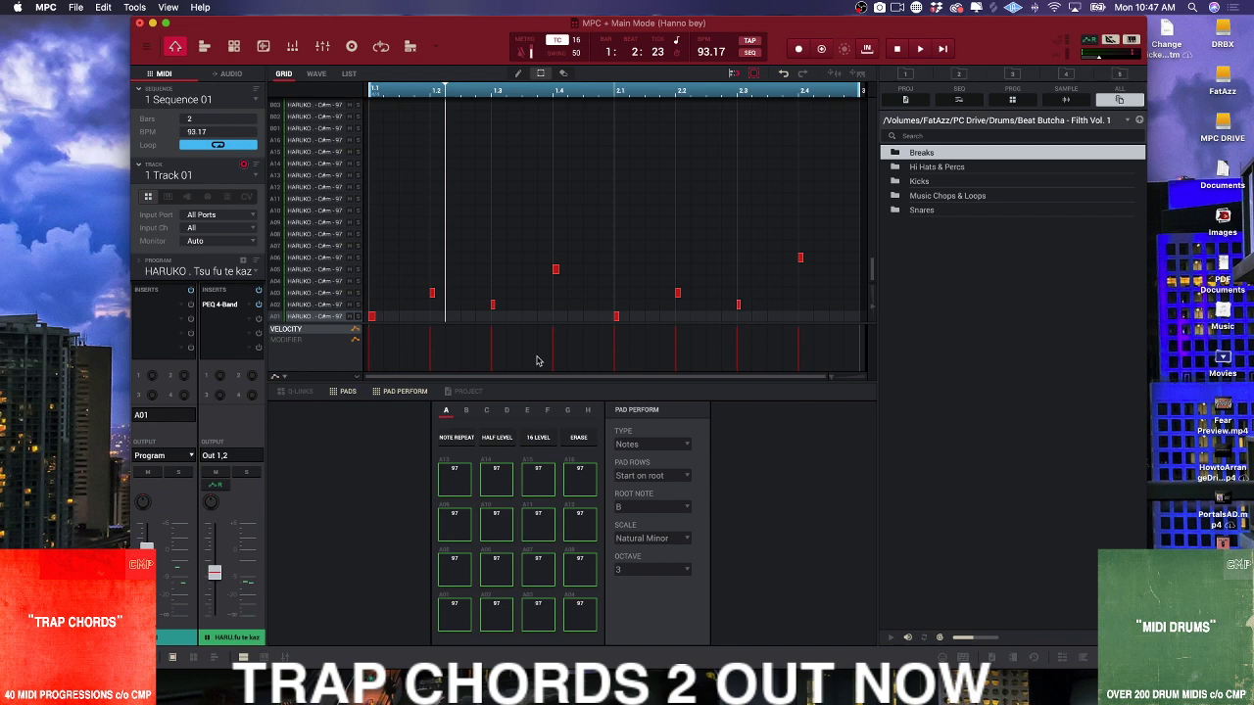
# - Start playback and raise the master output to about -0.93 dB
pyautogui.press('space')
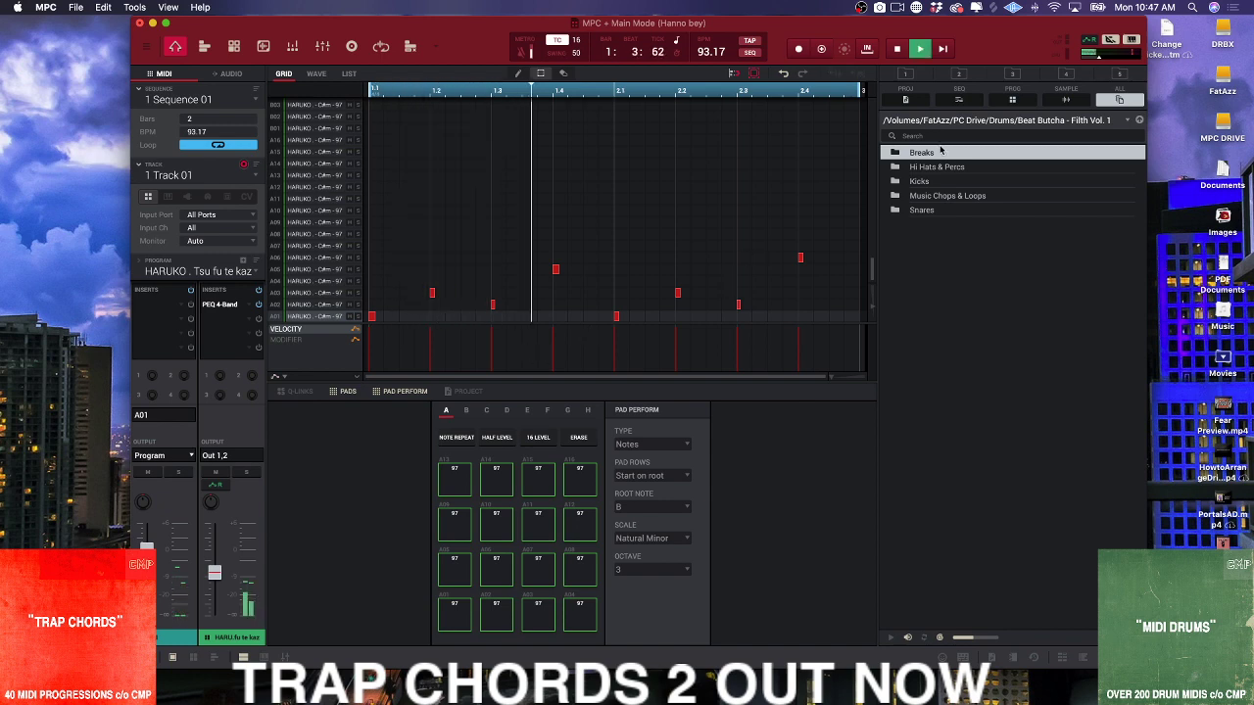
pyautogui.moveTo(1117, 61)
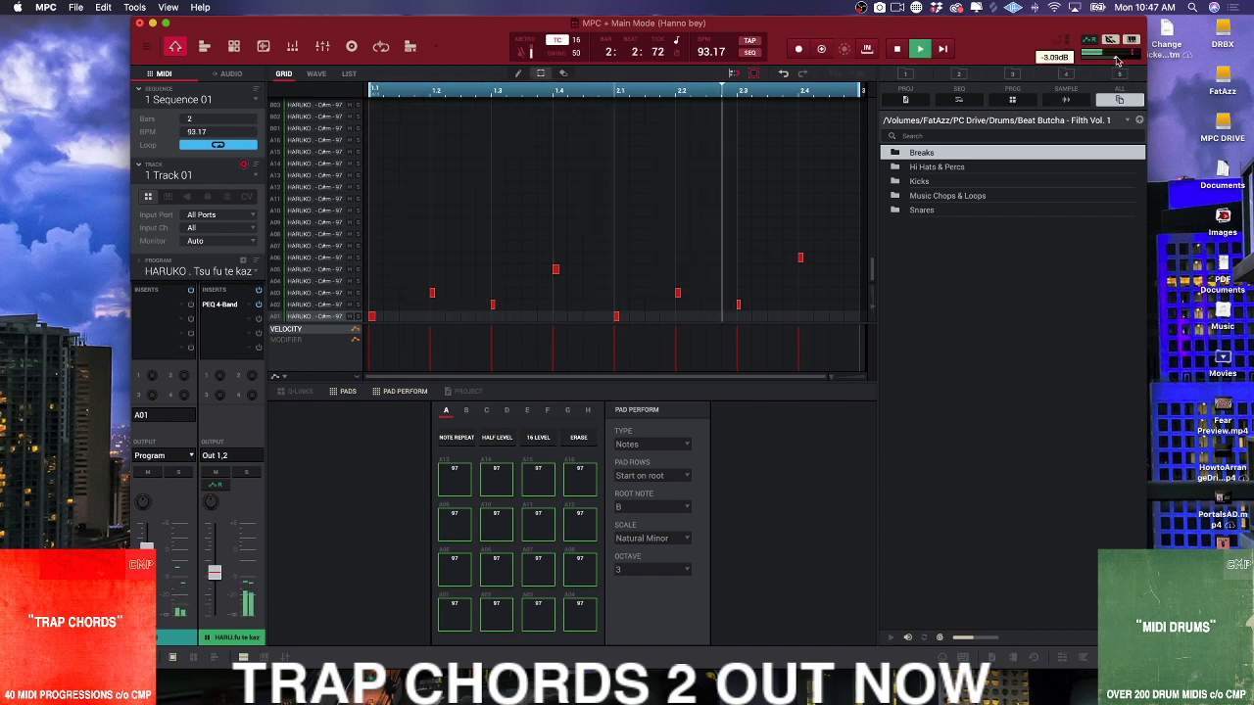
pyautogui.moveTo(1117, 61); pyautogui.dragTo(1121, 62)
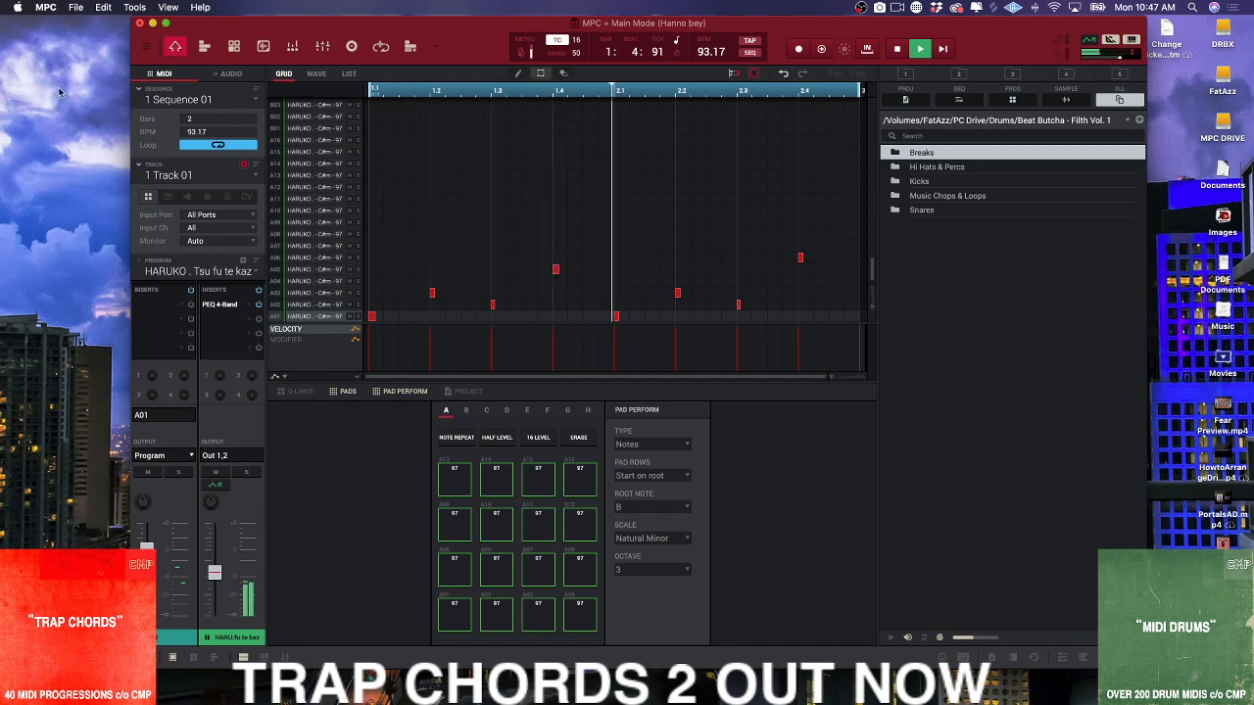
# - Switch to Sequence 02 and stop playback
pyautogui.click(255, 99)
pyautogui.click(254, 103)
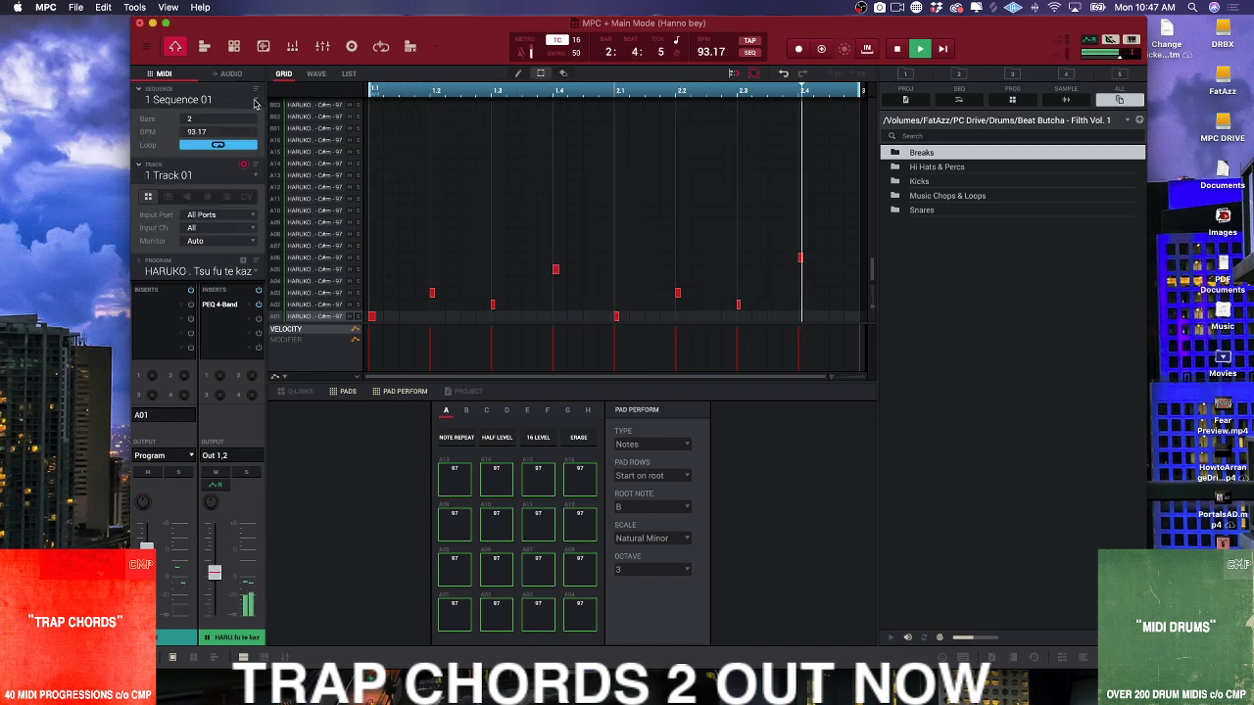
pyautogui.click(255, 104)
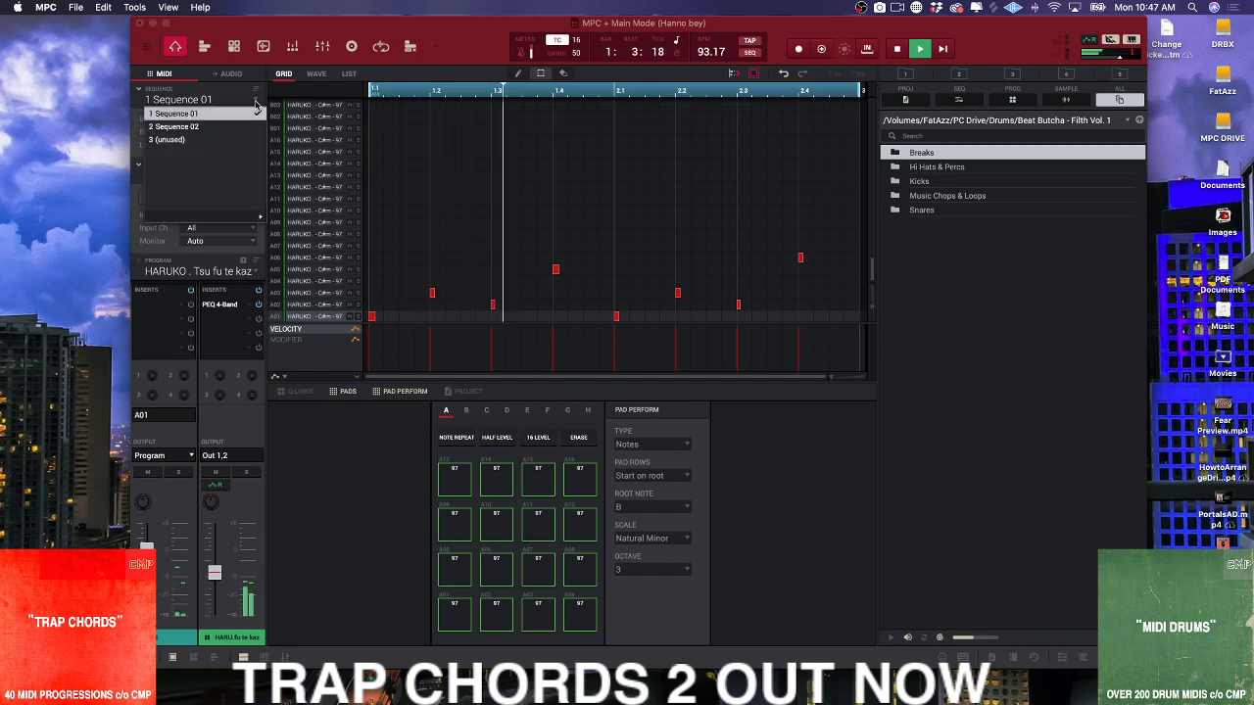
pyautogui.click(247, 126)
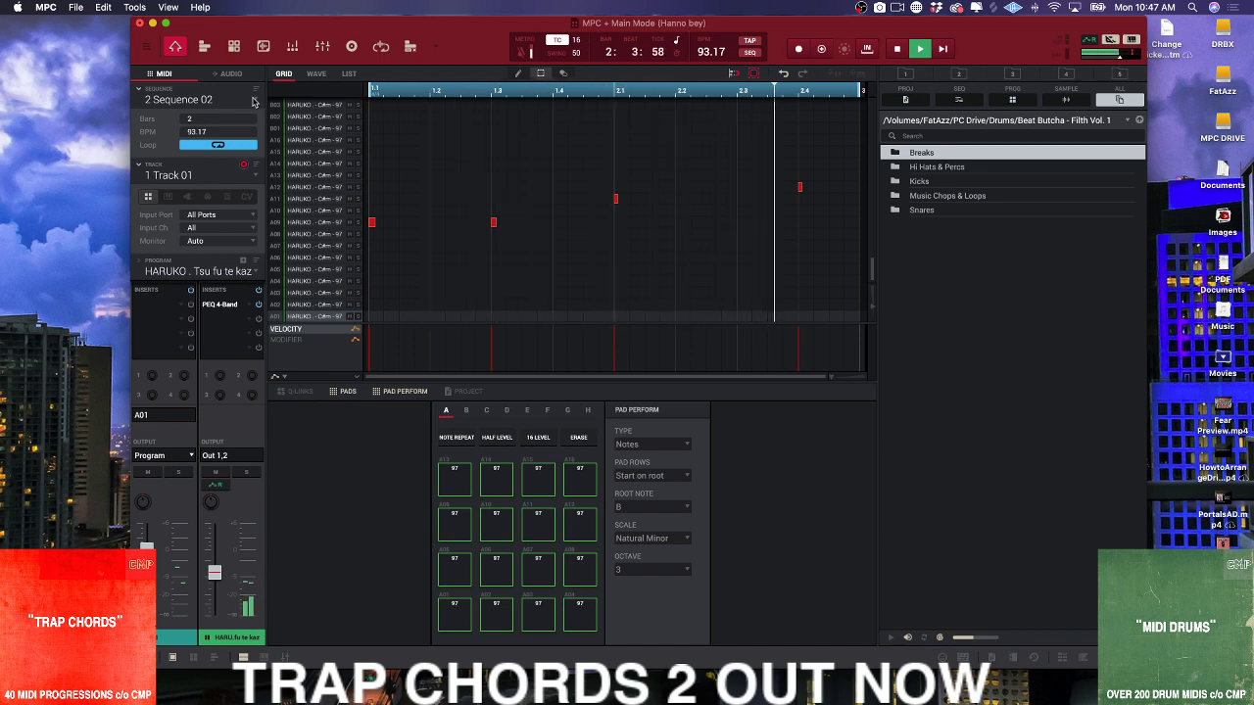
pyautogui.press('space')
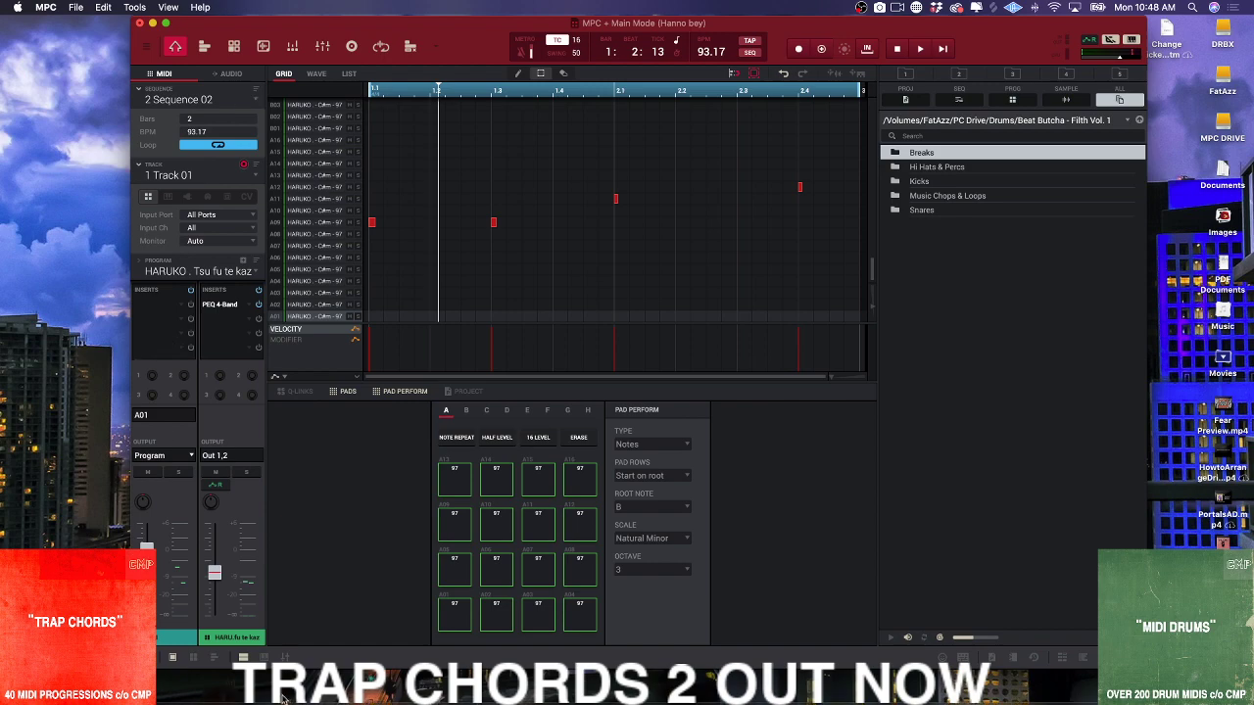
# - Shift the MPC window about 70 px to the right
pyautogui.moveTo(208, 19); pyautogui.dragTo(309, 16)
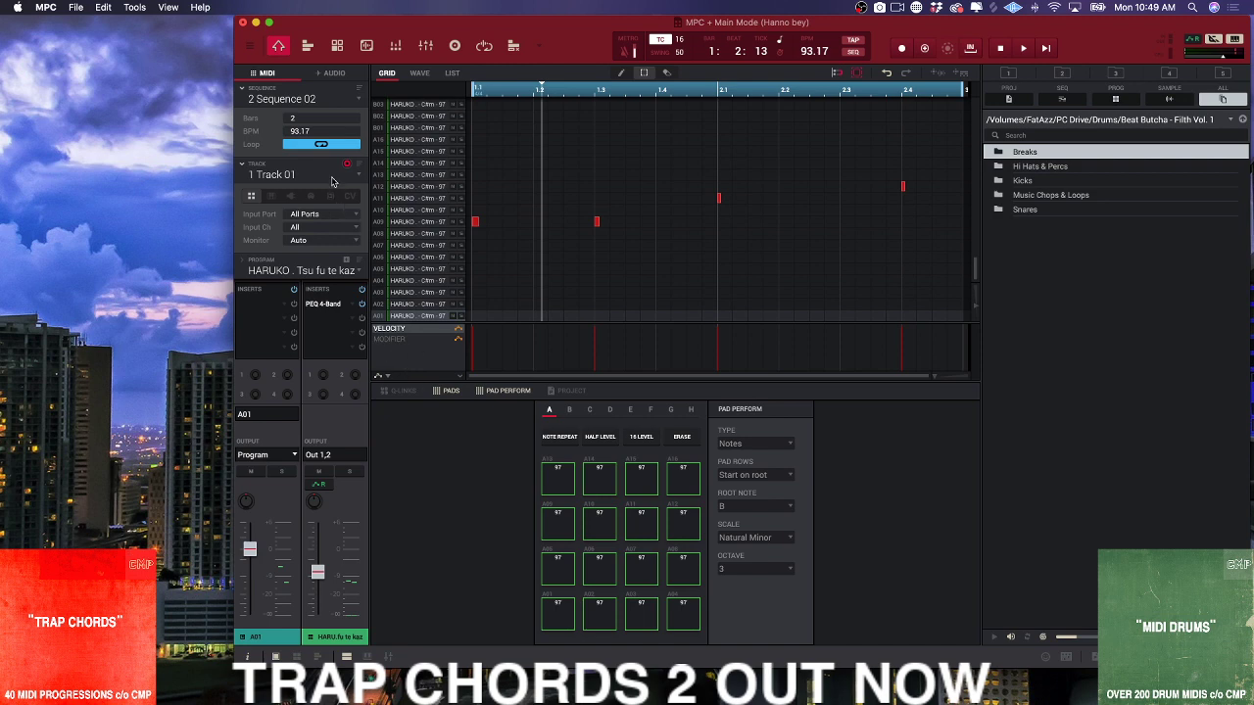
# - Return to Sequence 01, check Track 03's chords, and settle on Track 02's drum pattern
pyautogui.click(350, 101)
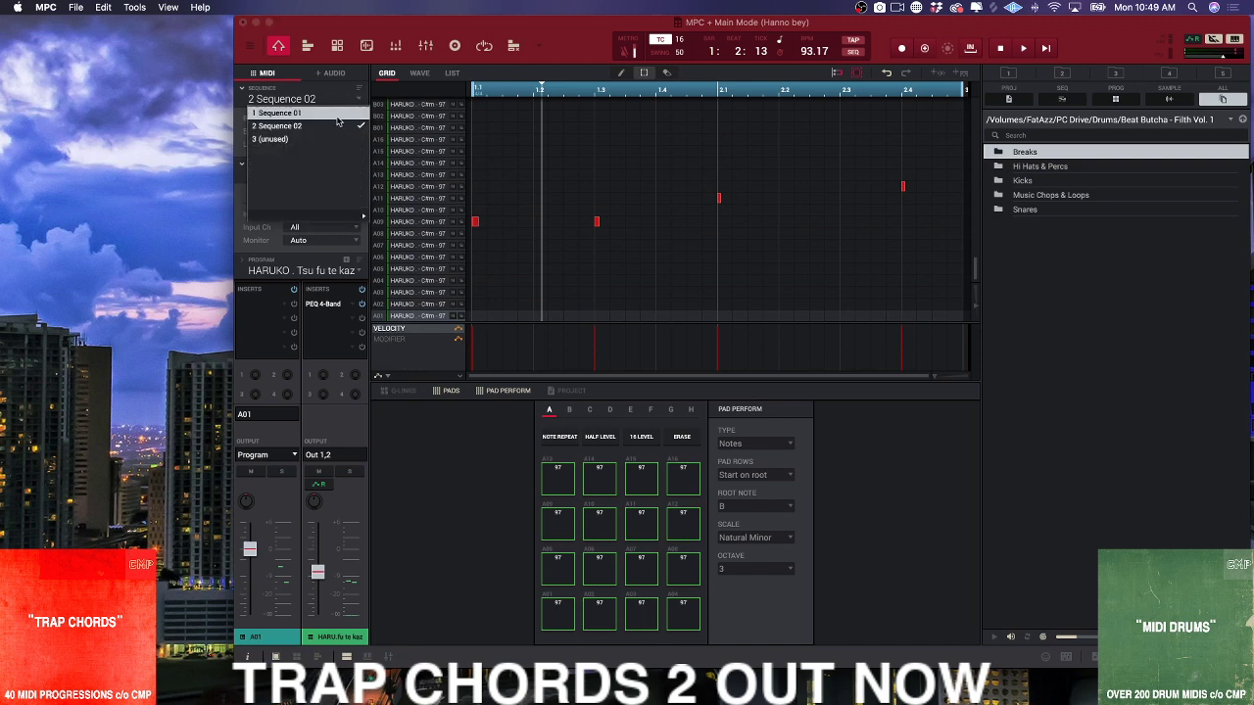
pyautogui.click(338, 116)
pyautogui.click(355, 175)
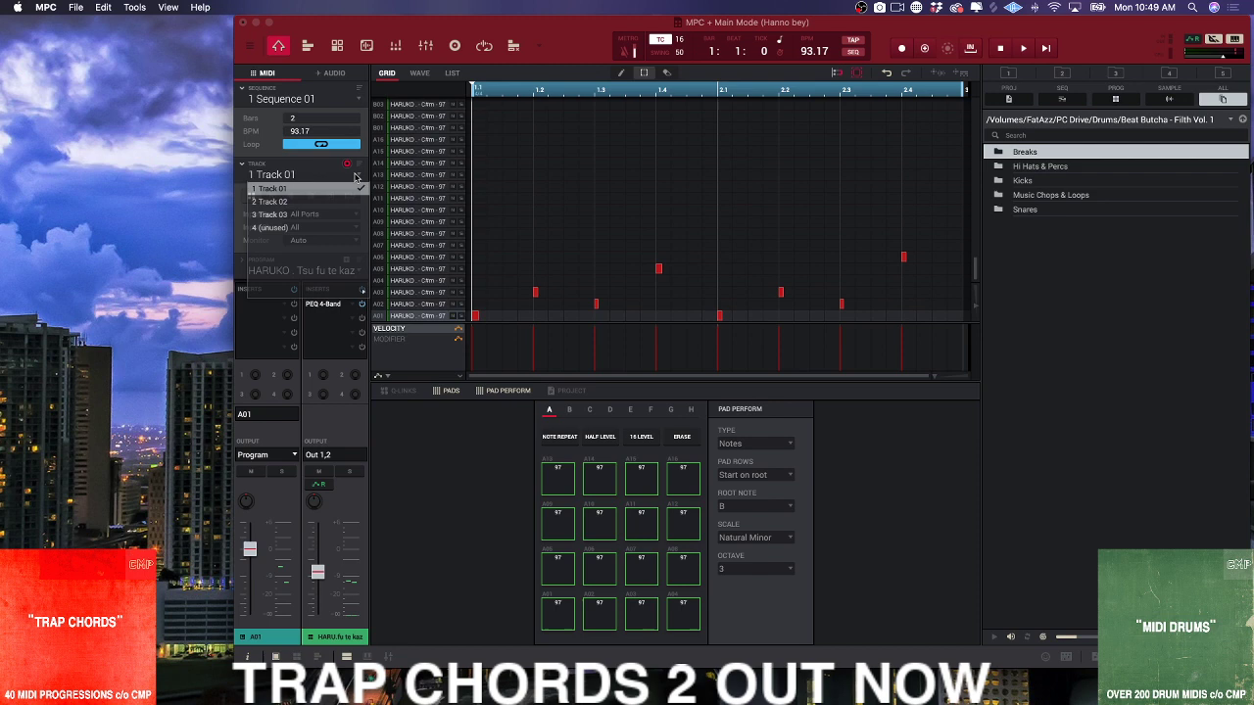
pyautogui.click(355, 175)
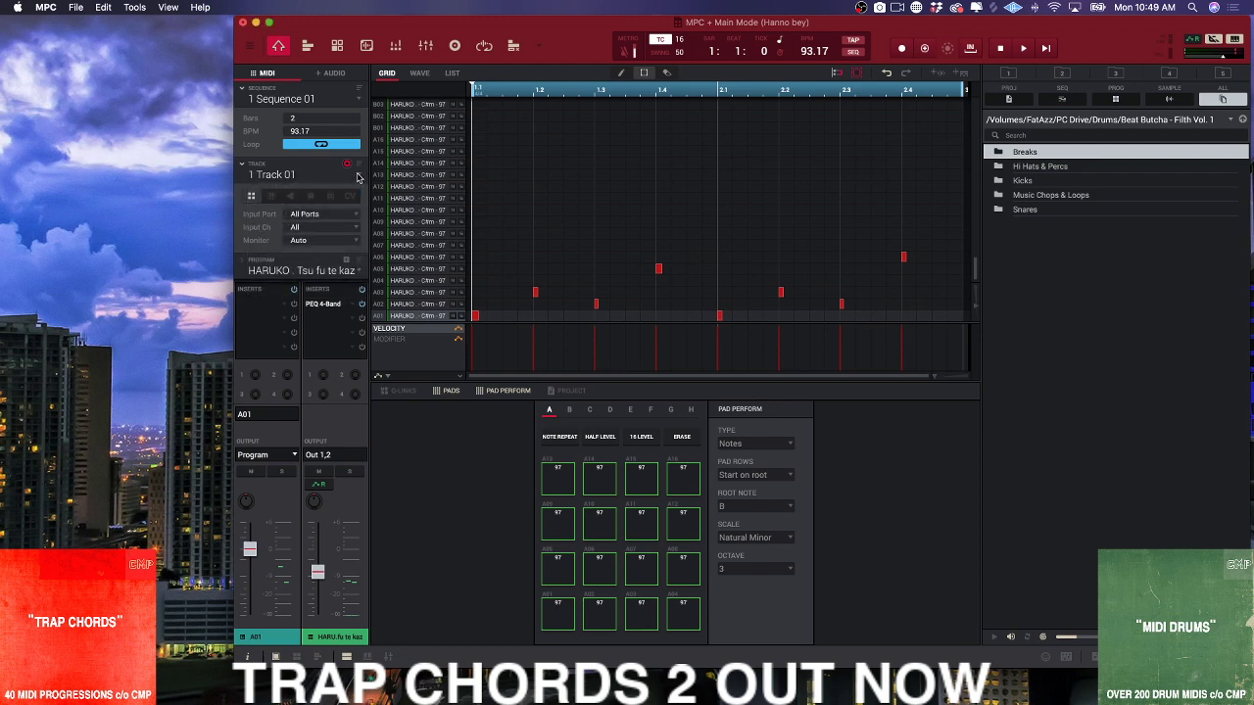
pyautogui.click(355, 175)
pyautogui.click(333, 199)
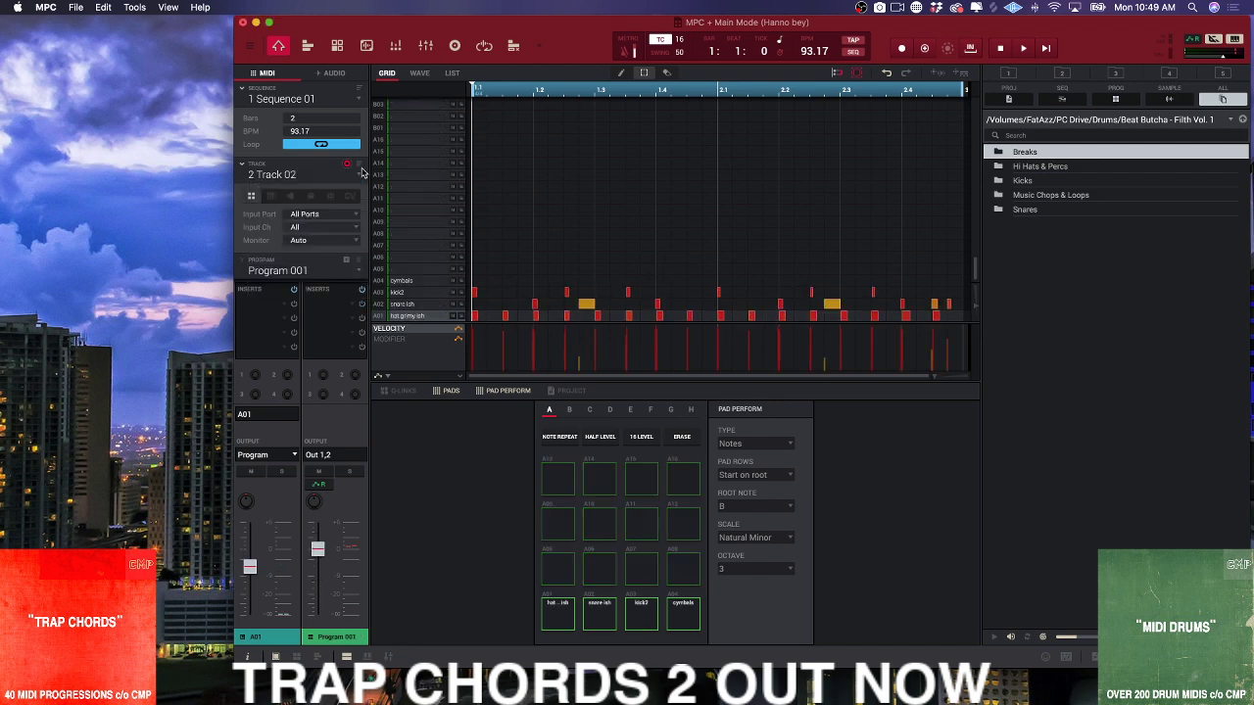
pyautogui.click(355, 176)
pyautogui.click(334, 214)
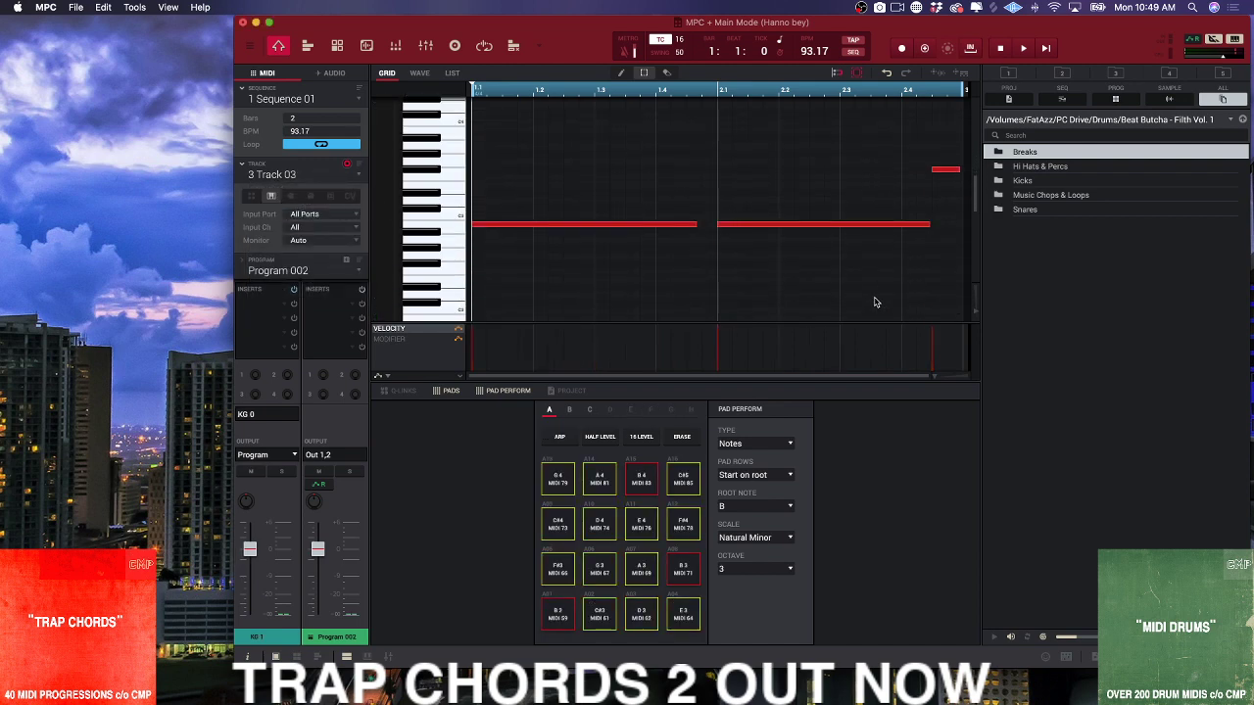
pyautogui.click(359, 176)
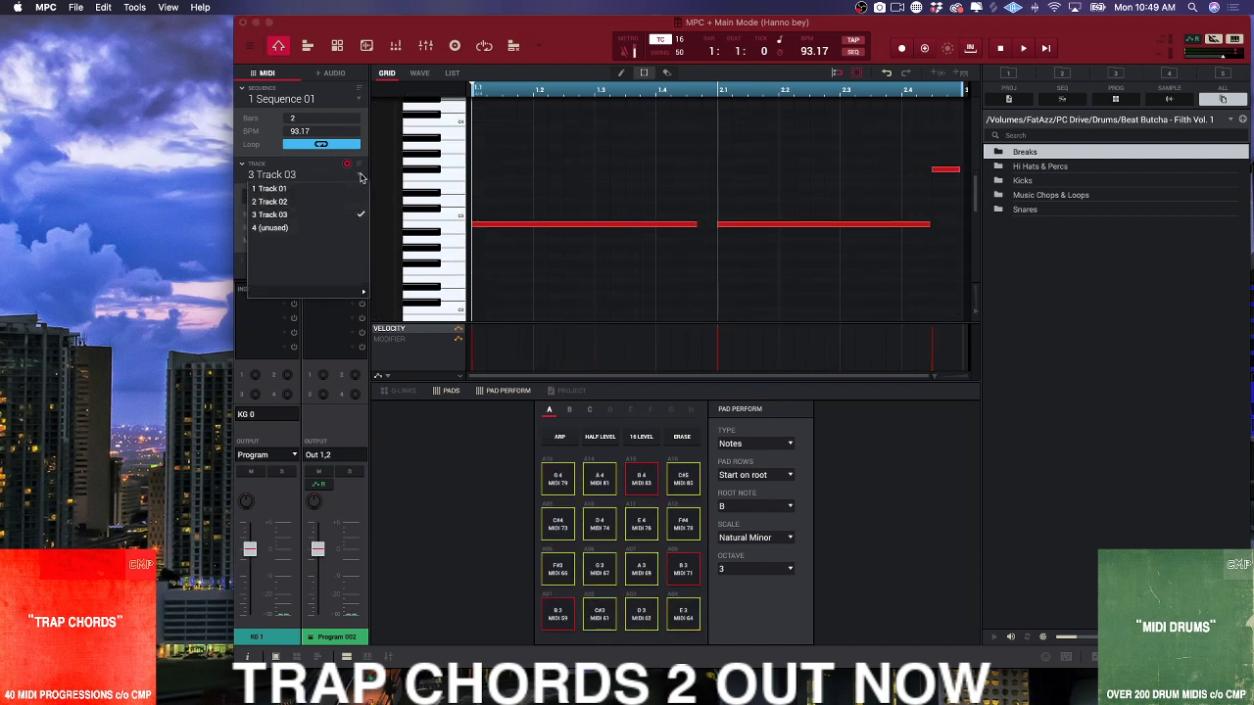
pyautogui.click(318, 202)
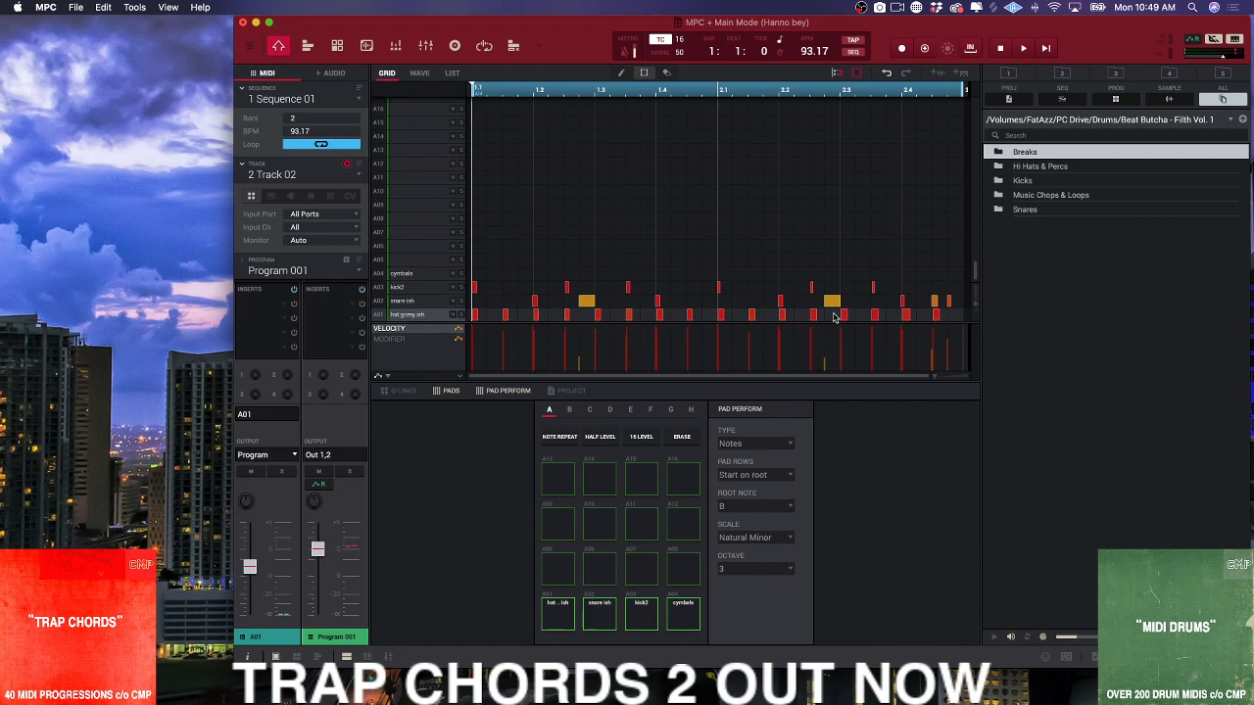
# - Place a narrowed Studio One beside a narrowed MPC window and hide the MPC sample browser
pyautogui.moveTo(172, 689)
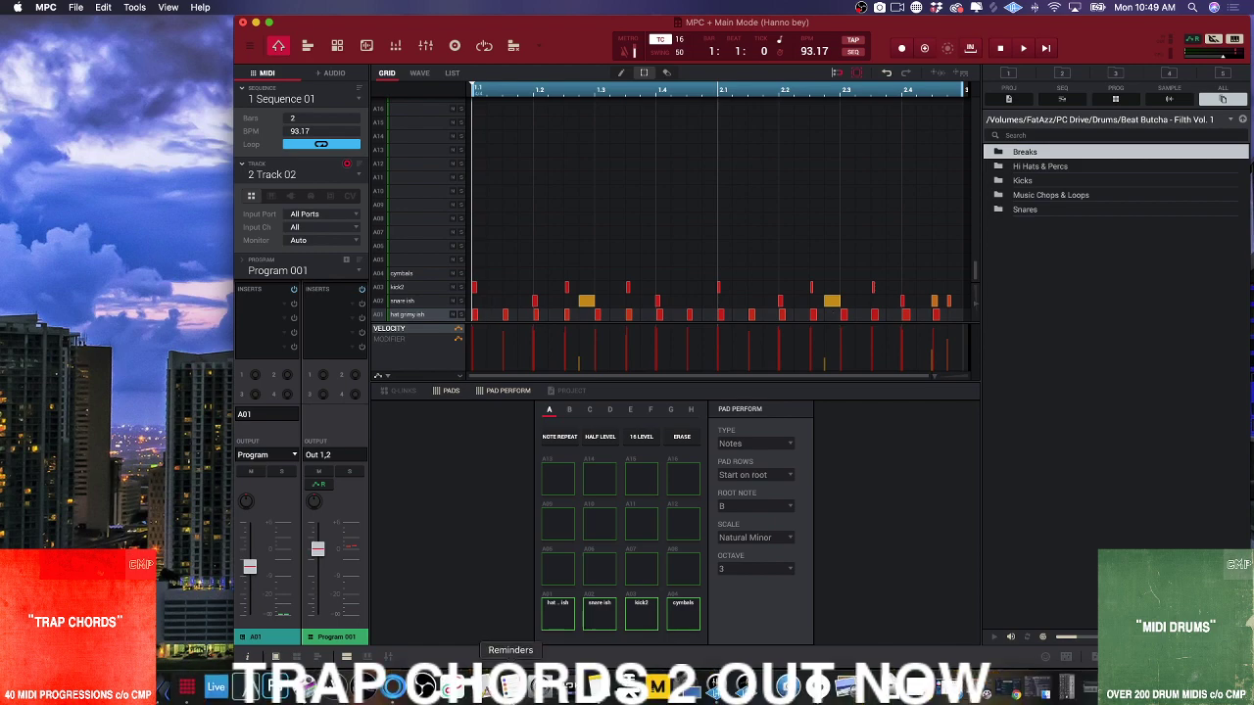
pyautogui.click(172, 690)
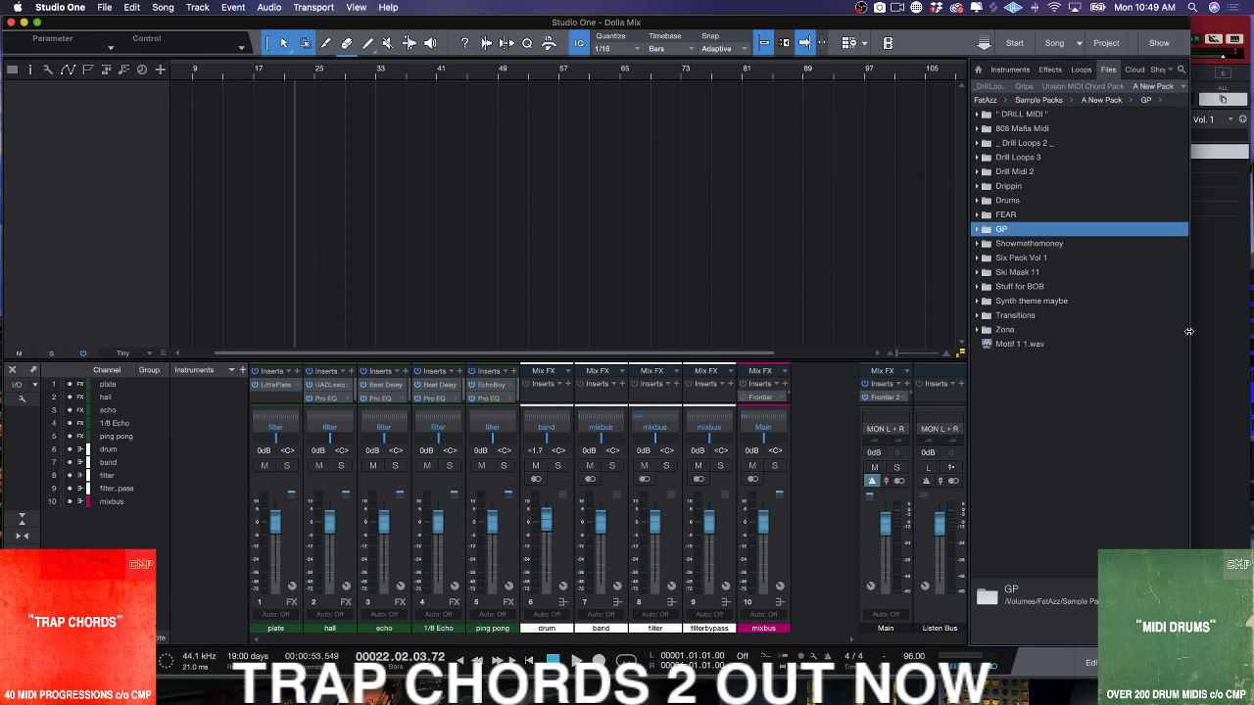
pyautogui.moveTo(1188, 331); pyautogui.dragTo(654, 331)
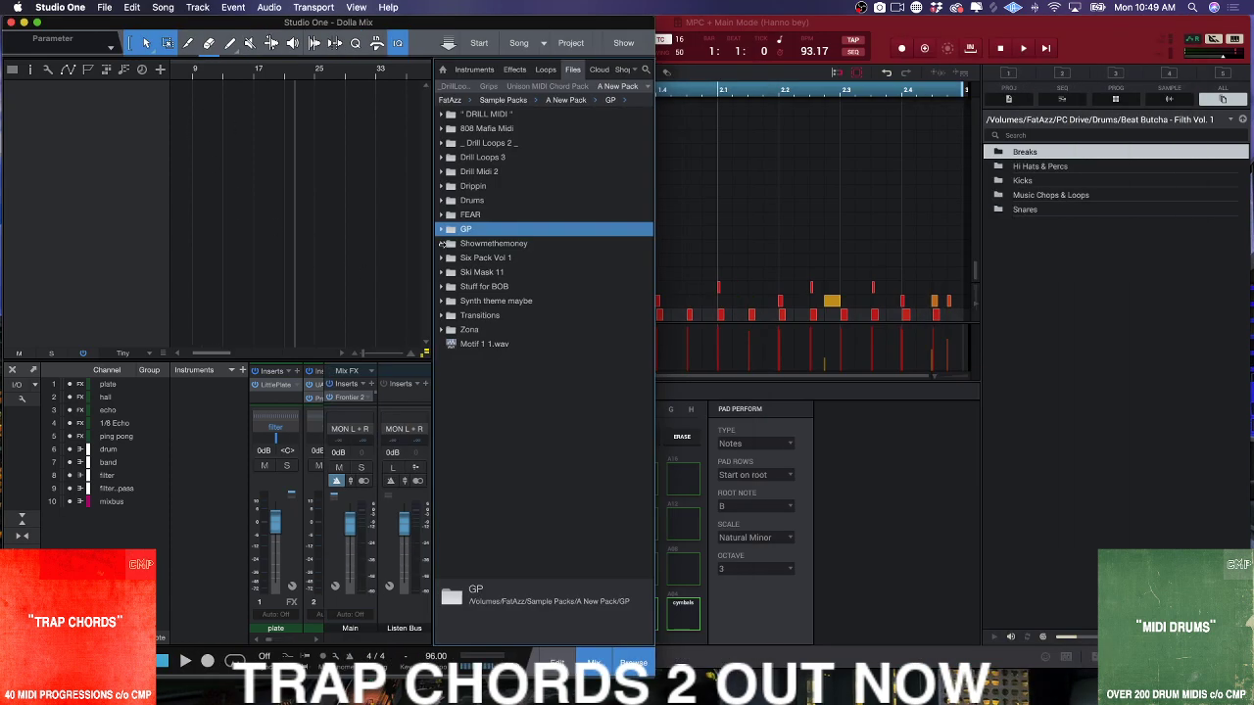
pyautogui.click(871, 24)
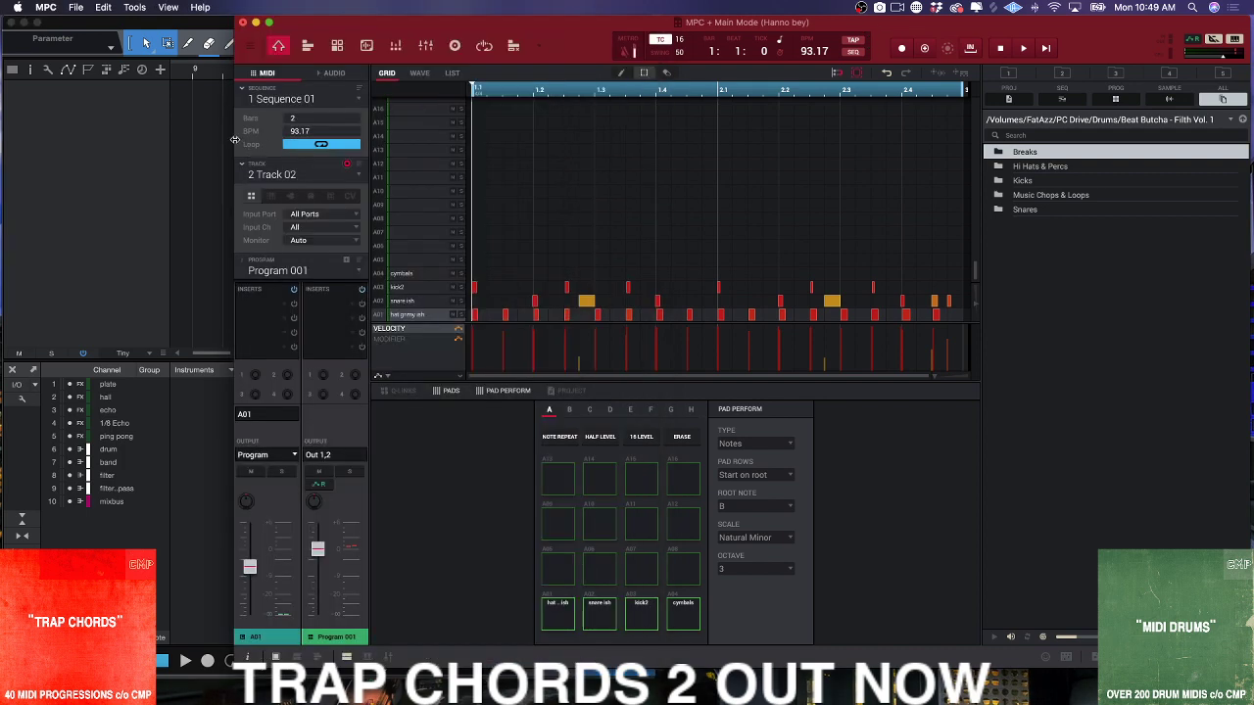
pyautogui.moveTo(235, 141); pyautogui.dragTo(581, 165)
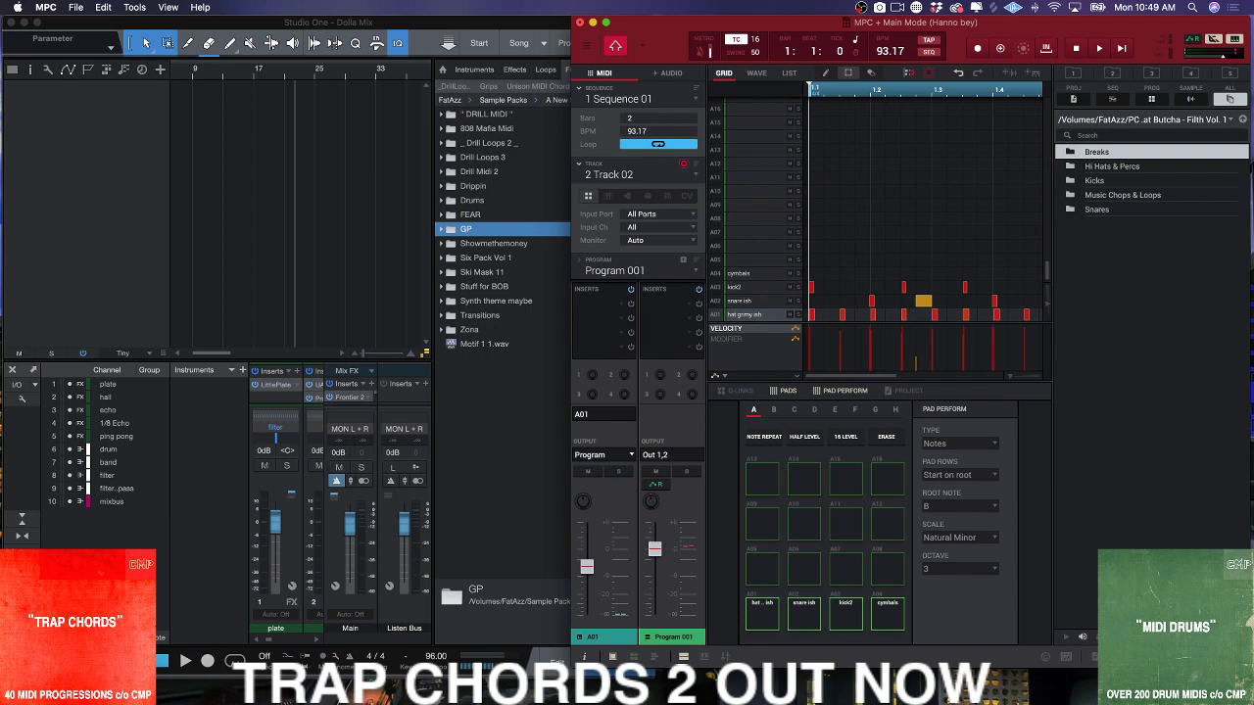
pyautogui.hotkey('ctrl', 'b')
pyautogui.moveTo(654, 596)
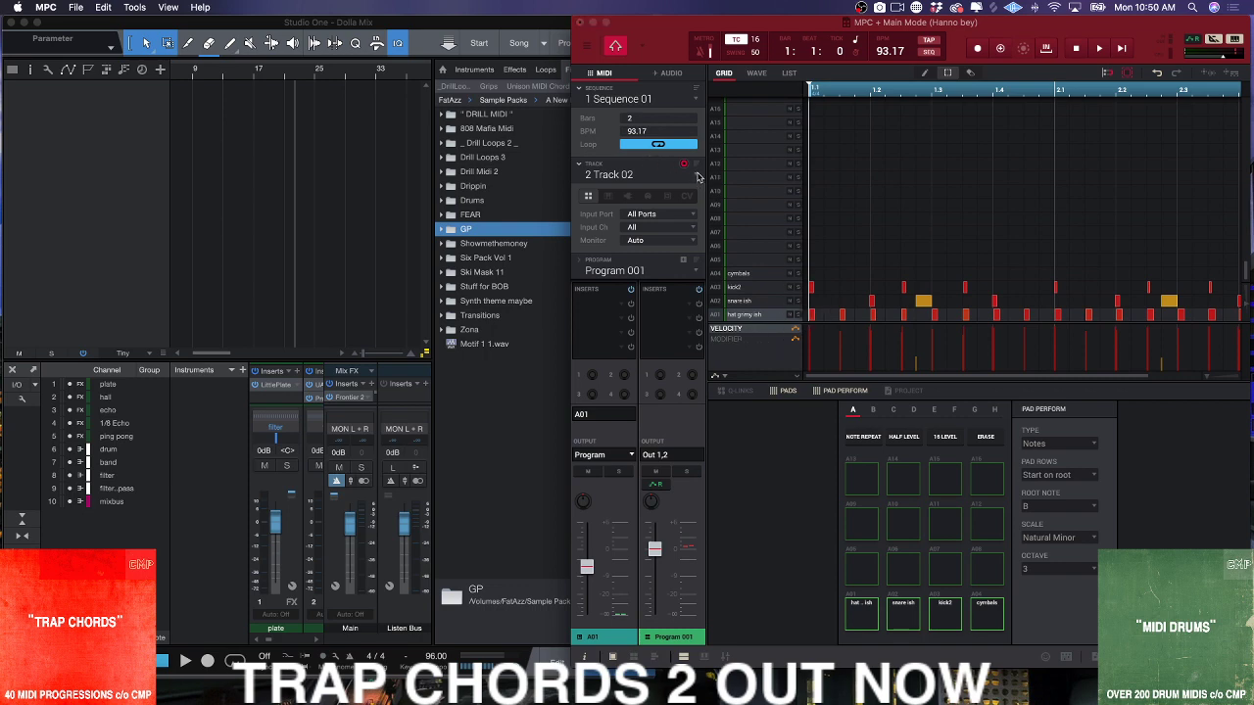
# - Explode Sequence 01's Track 02 into per-pad tracks and select Track 06: kick2
pyautogui.click(698, 176)
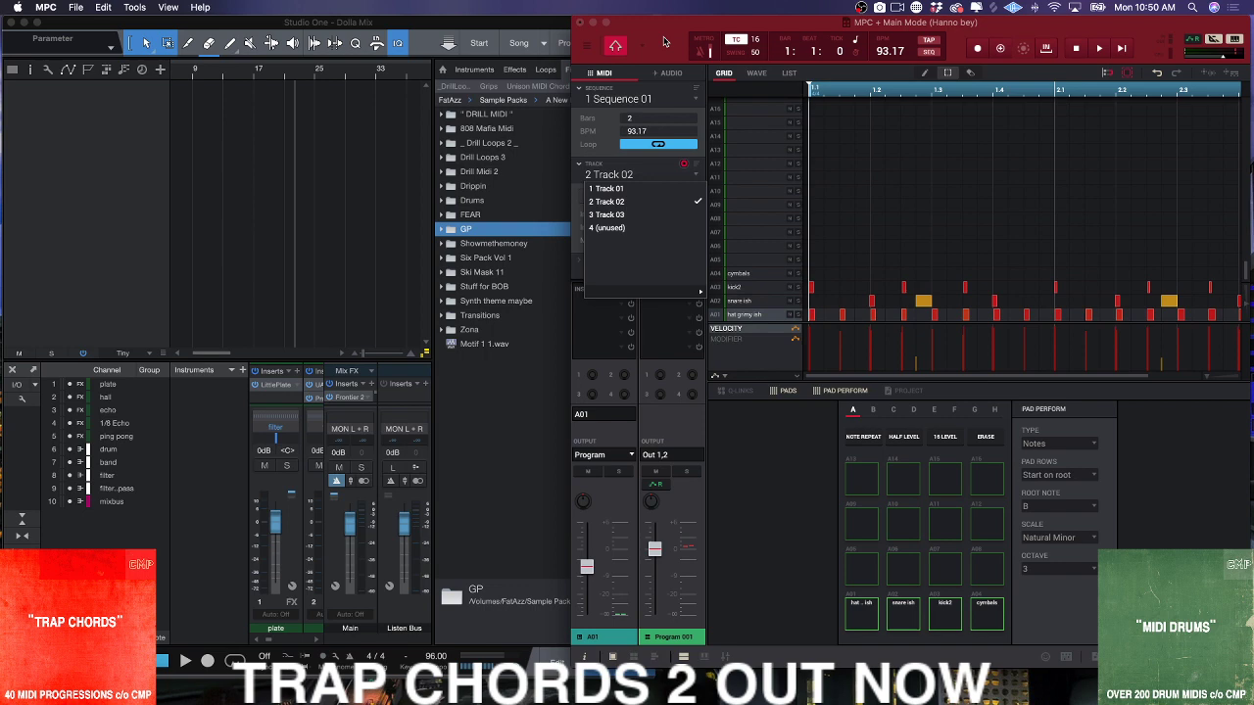
pyautogui.click(586, 45)
pyautogui.click(586, 45)
pyautogui.moveTo(610, 78)
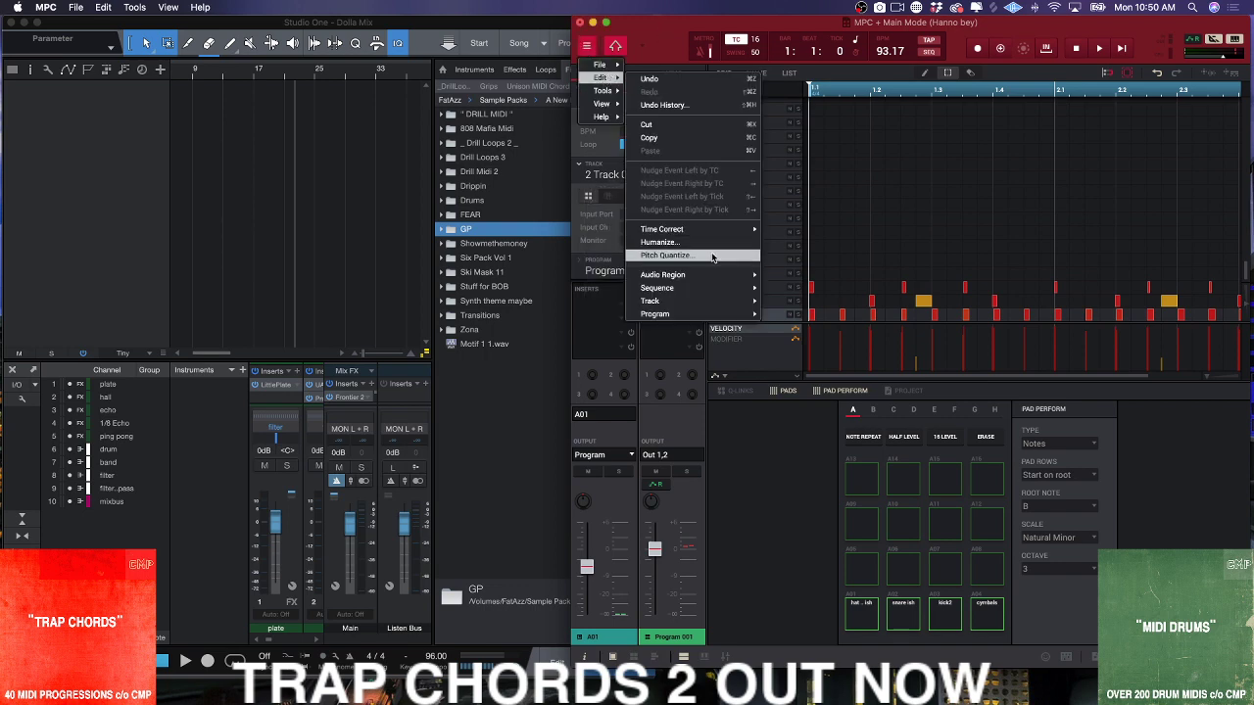
pyautogui.moveTo(697, 304)
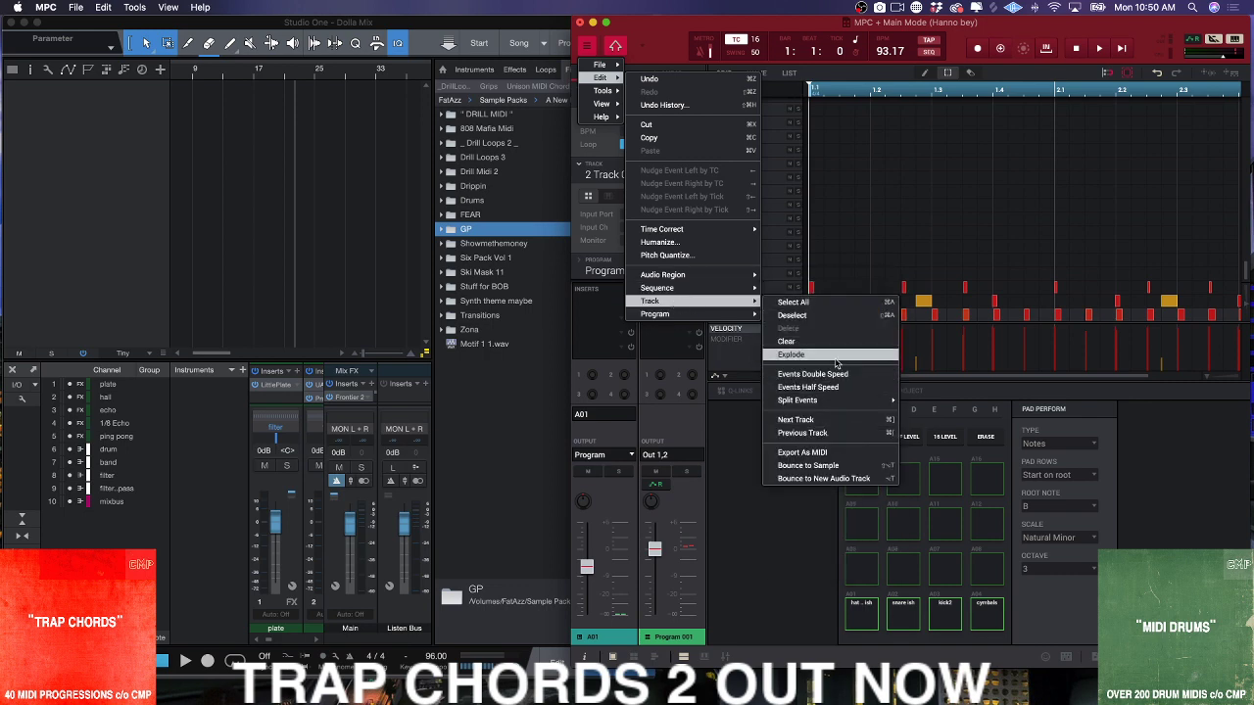
pyautogui.click(835, 355)
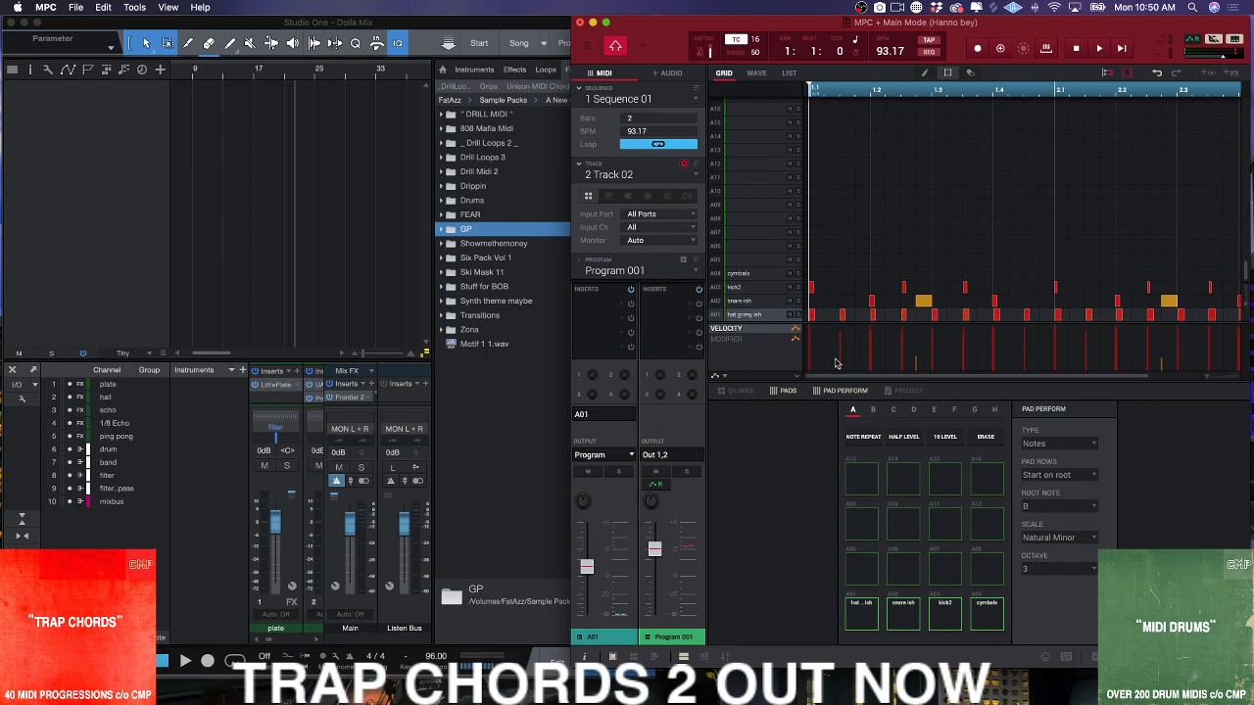
pyautogui.click(693, 176)
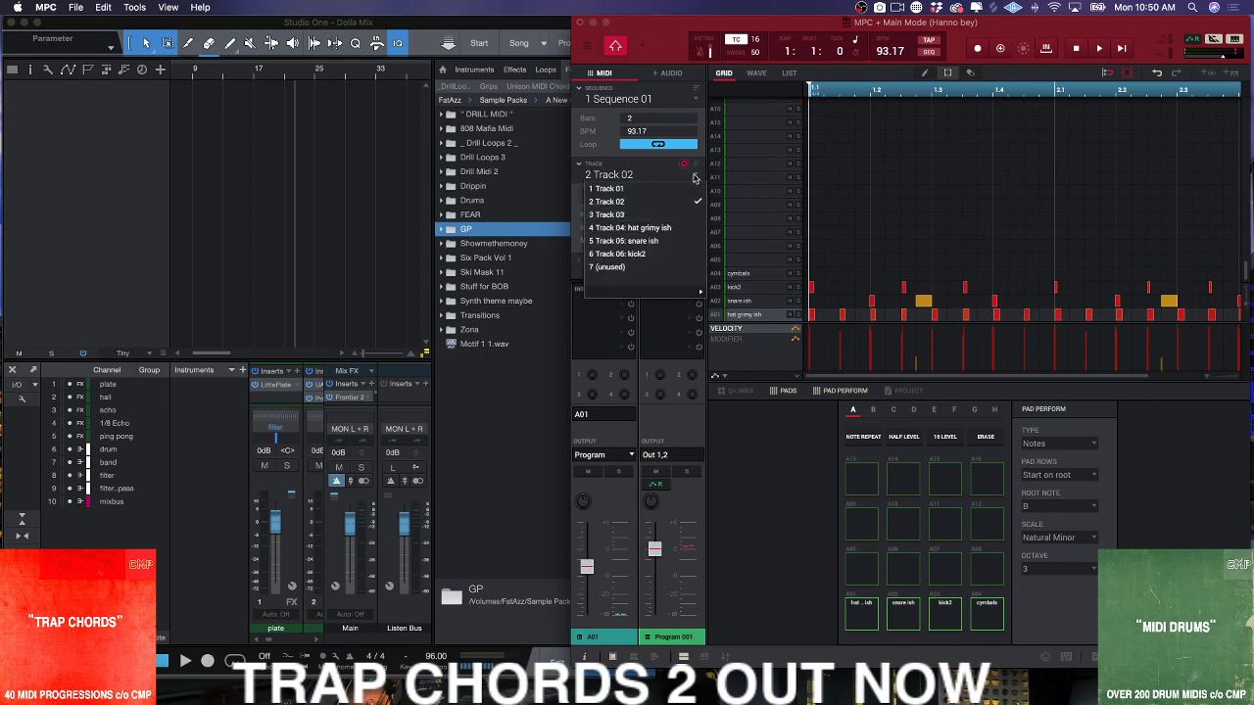
pyautogui.click(646, 254)
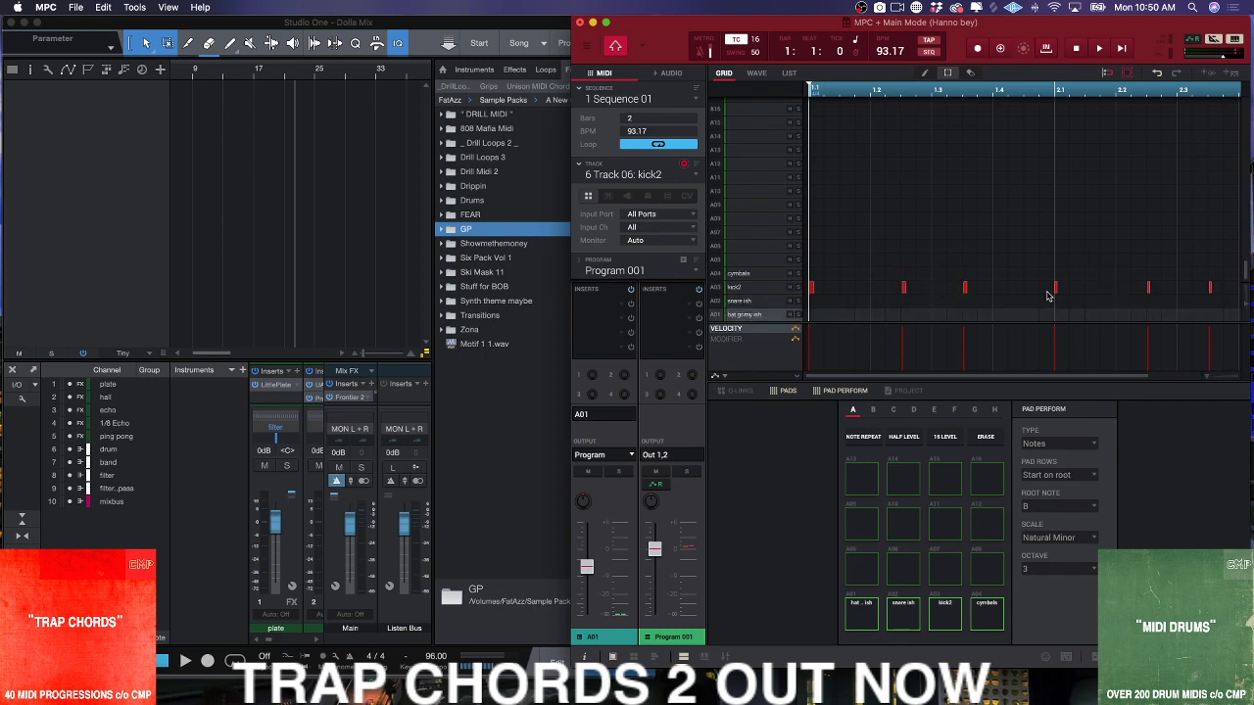
# - Export kick2 and snare ish from Sequence 01 into the Studio One song at bar 1
pyautogui.click(1211, 77)
pyautogui.moveTo(1211, 77); pyautogui.dragTo(192, 133)
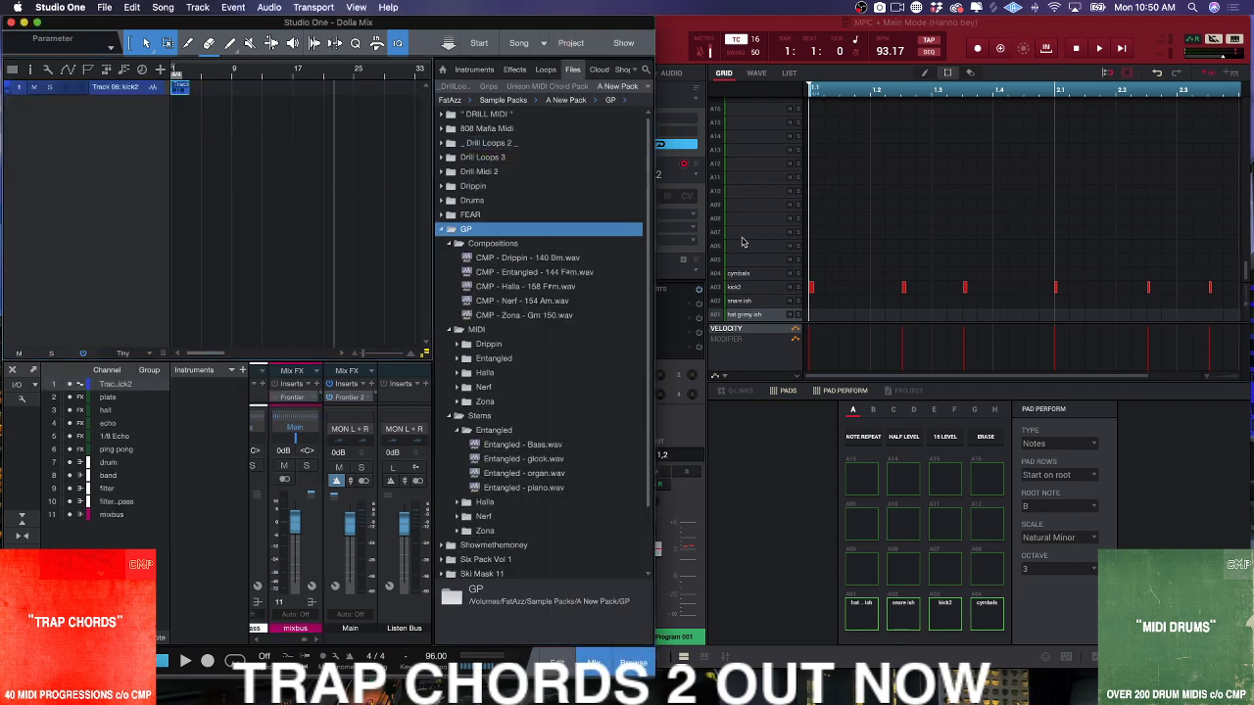
pyautogui.click(699, 179)
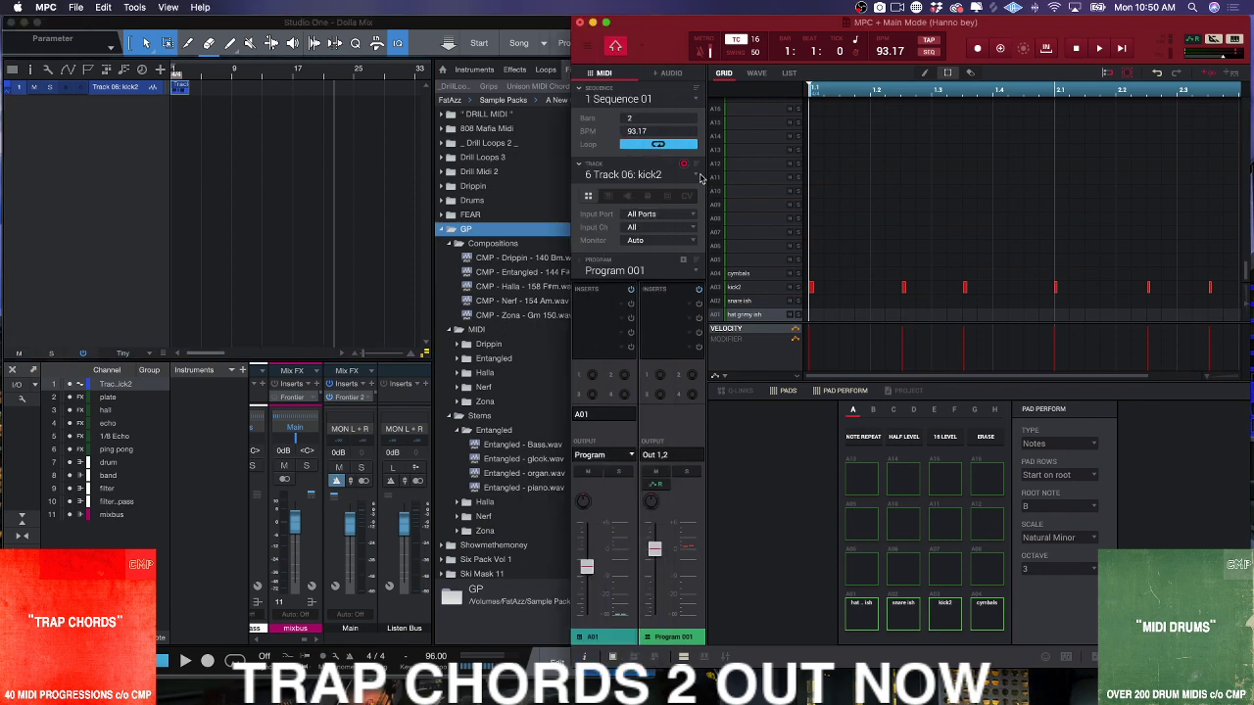
pyautogui.click(697, 174)
pyautogui.click(631, 241)
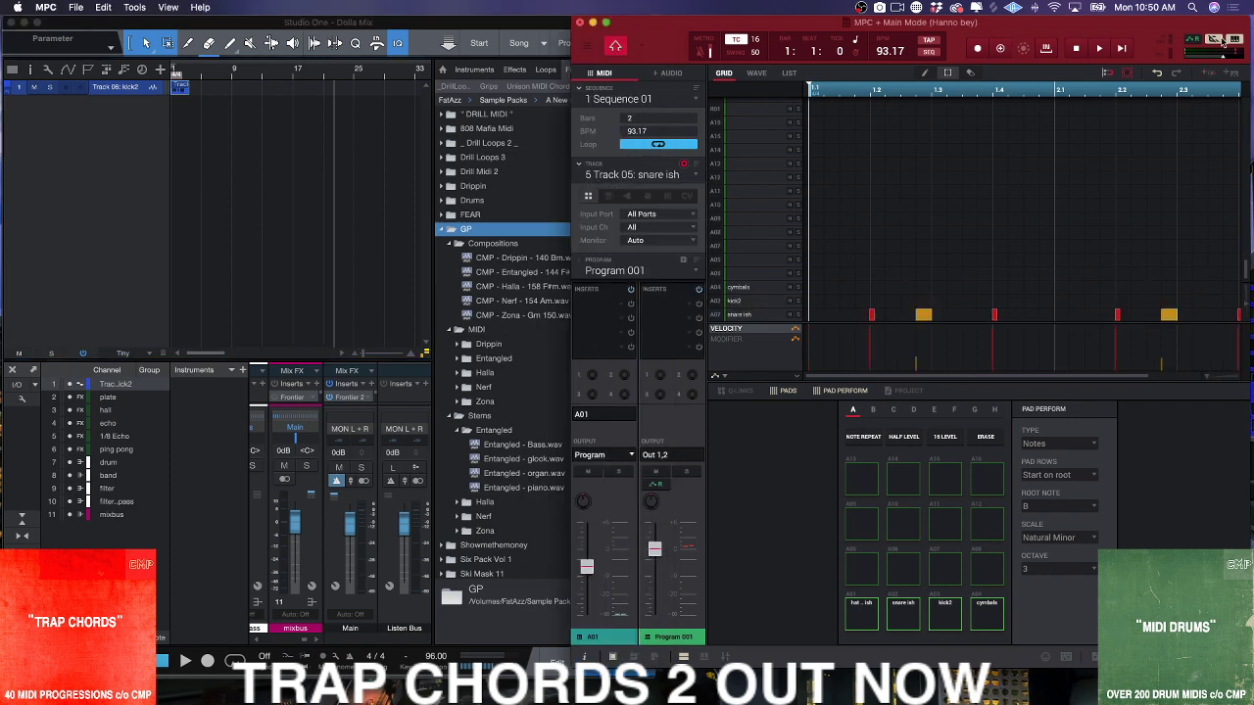
pyautogui.click(1211, 77)
pyautogui.moveTo(1210, 76); pyautogui.dragTo(201, 147)
pyautogui.moveTo(1209, 76); pyautogui.dragTo(187, 115)
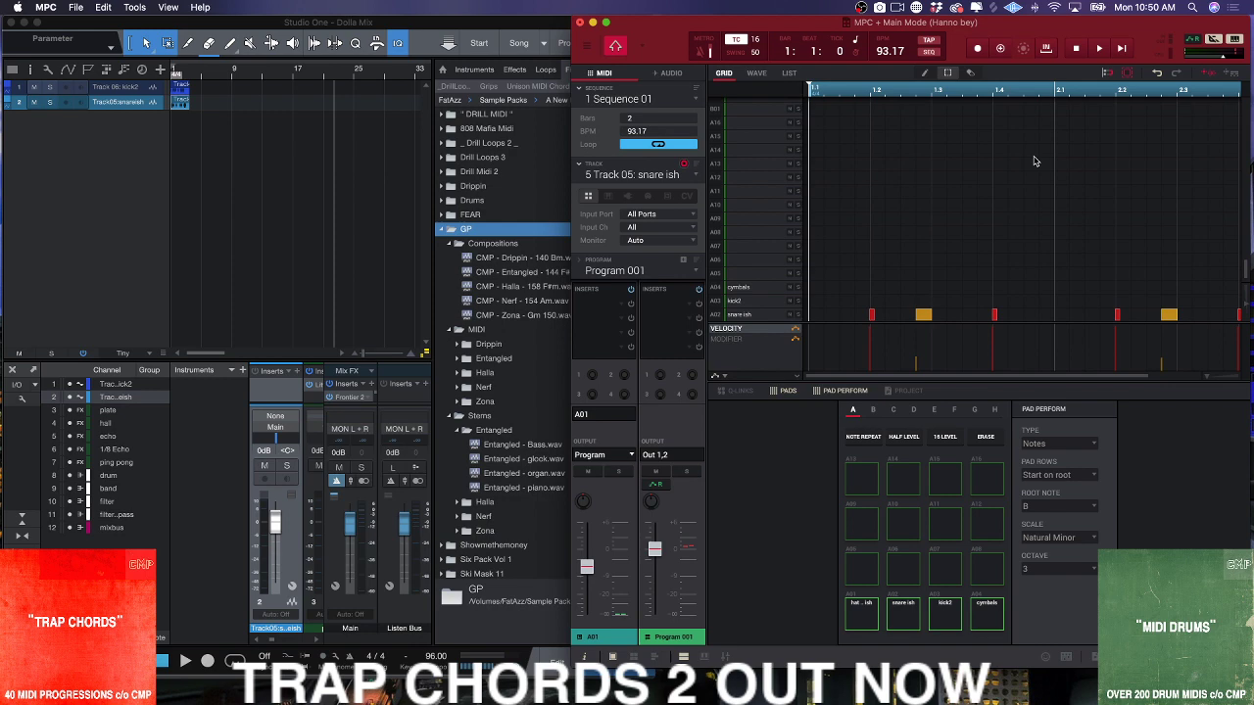
# - Export kick2 again and Track 01 as new Studio One tracks
pyautogui.click(694, 174)
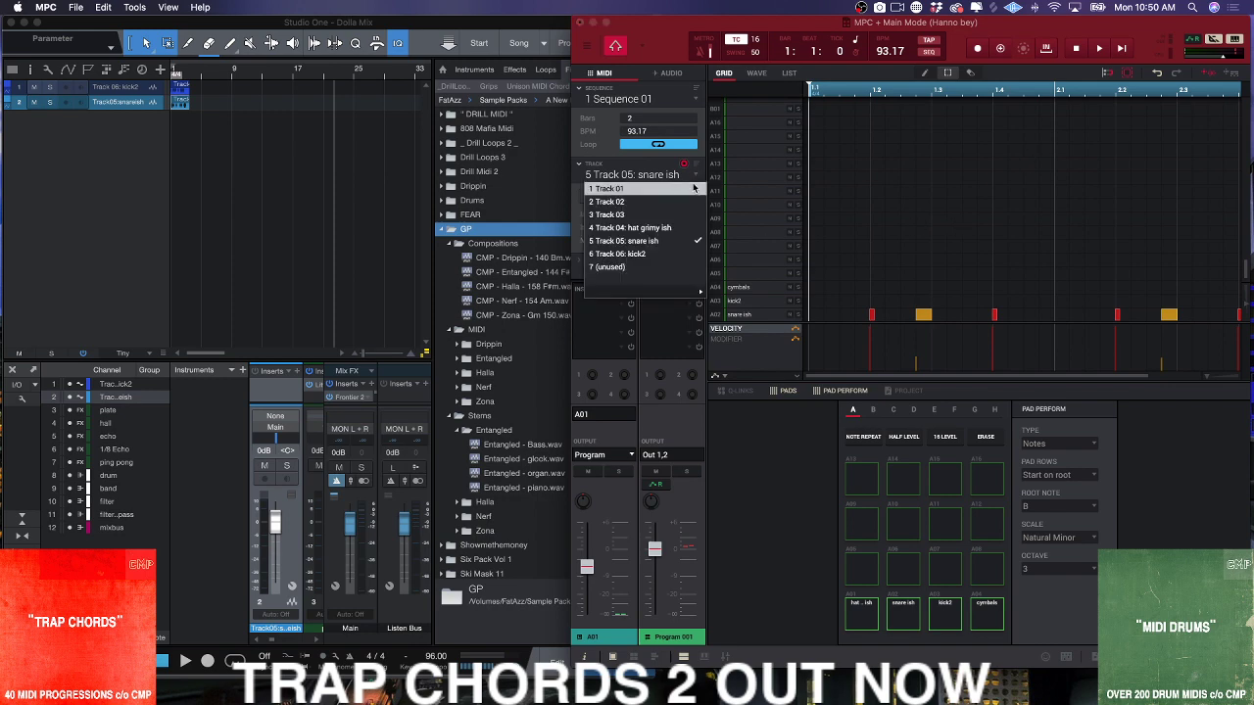
pyautogui.click(669, 257)
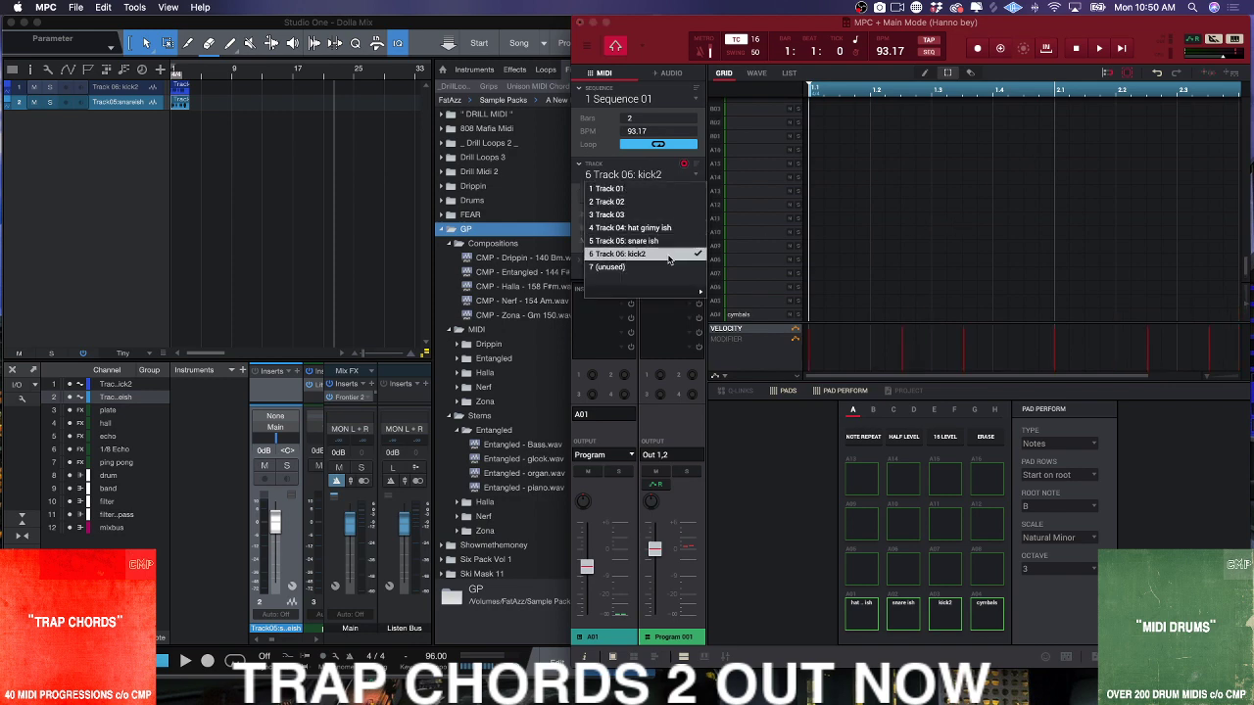
pyautogui.click(1203, 75)
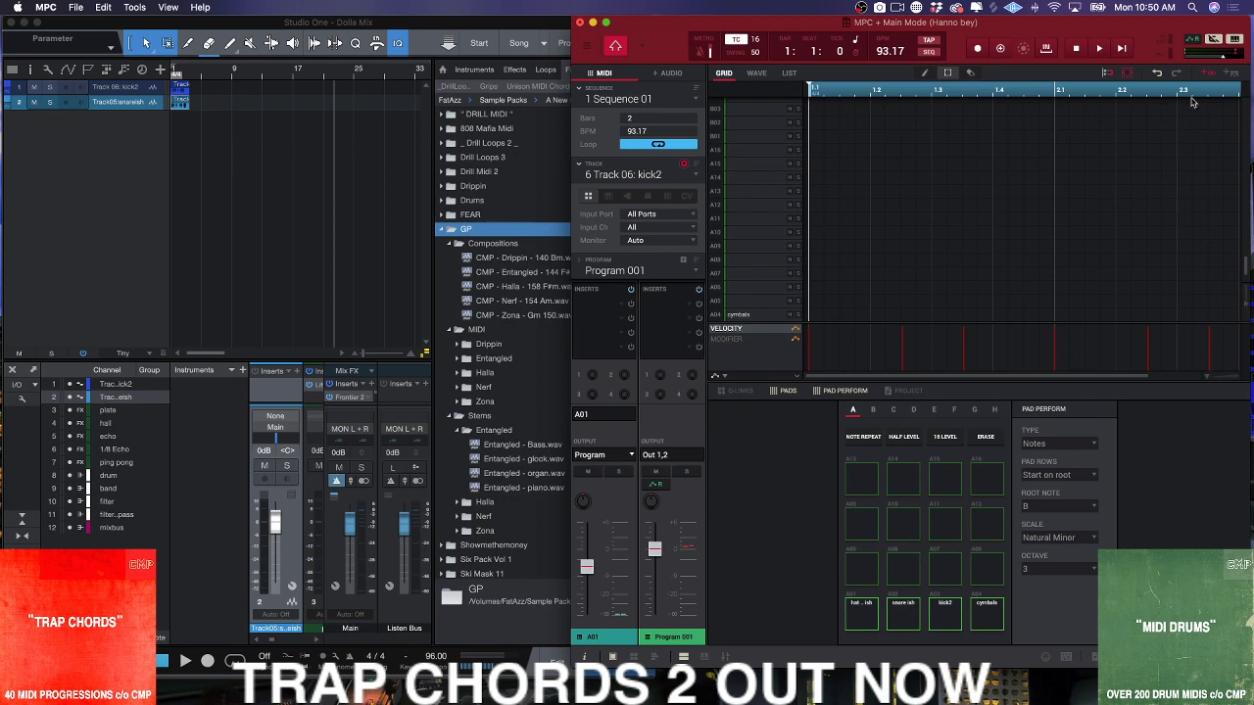
pyautogui.moveTo(1210, 76); pyautogui.dragTo(172, 192)
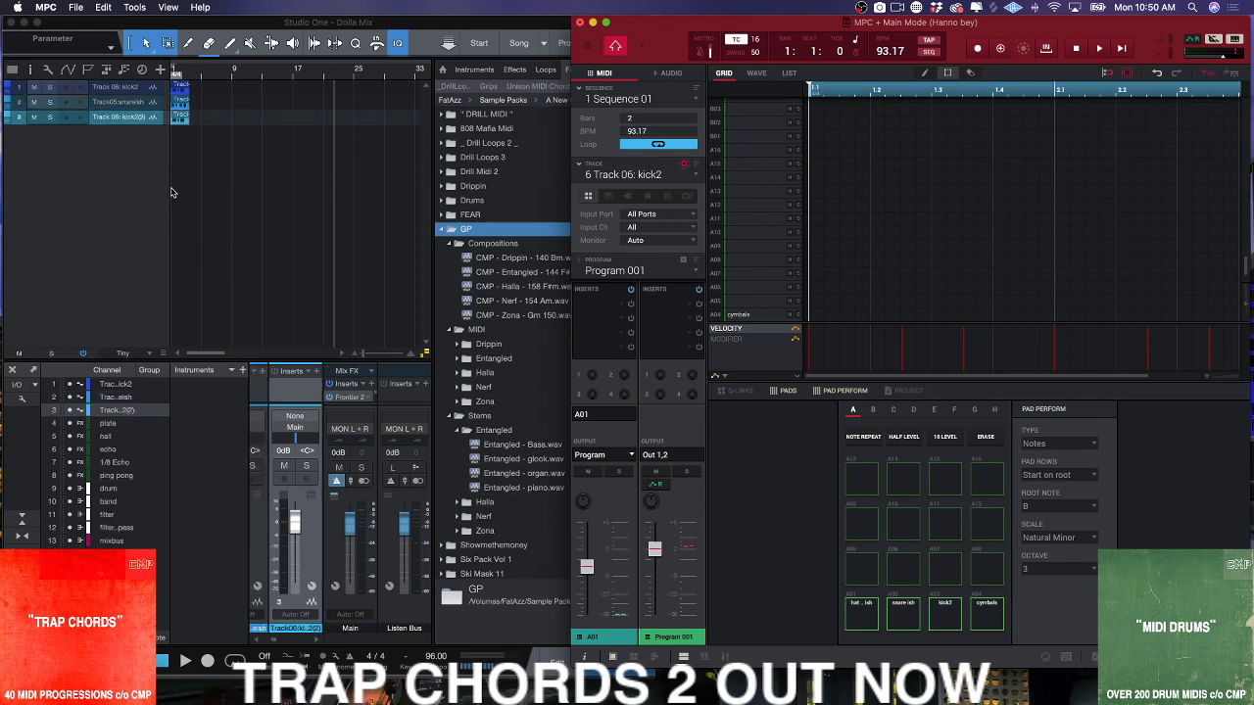
pyautogui.click(694, 176)
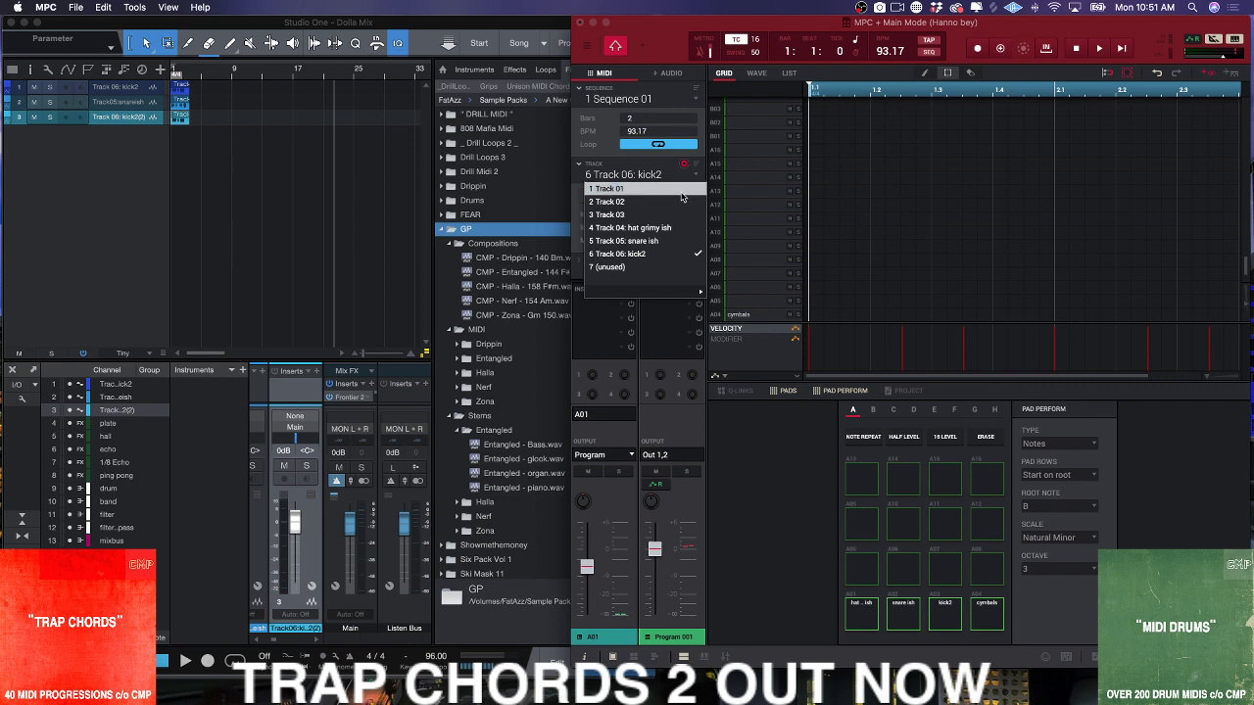
pyautogui.click(607, 188)
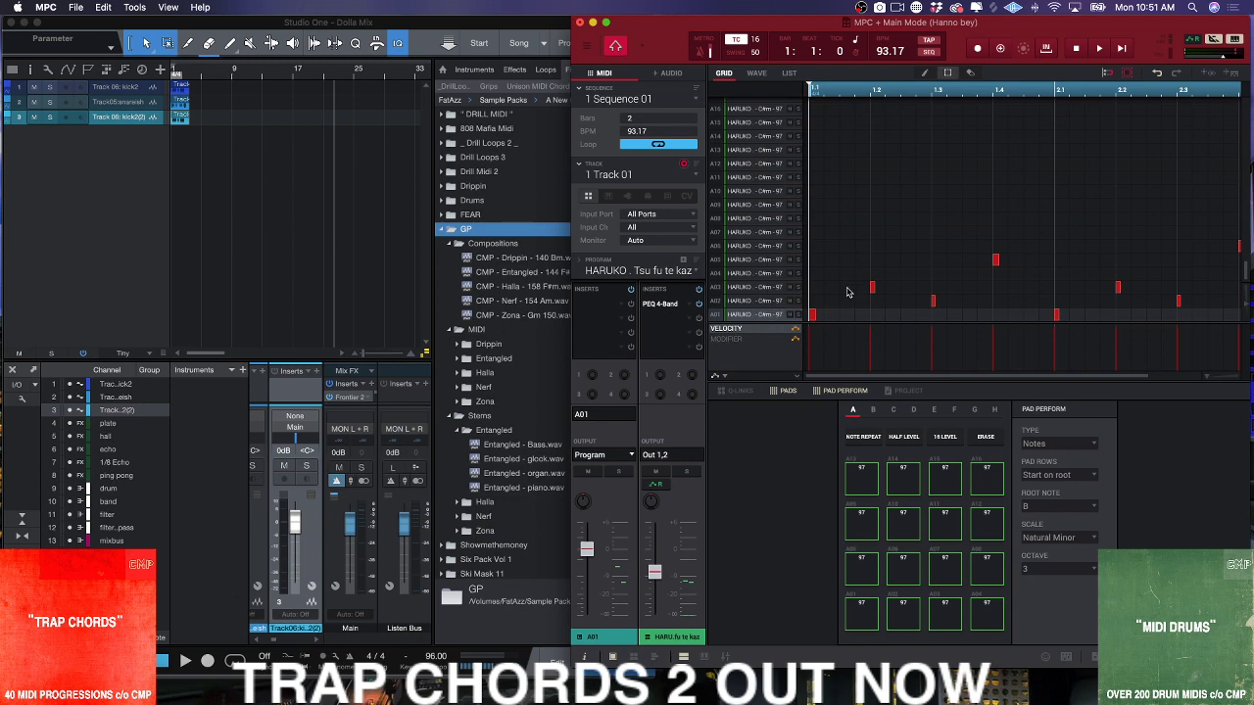
pyautogui.click(1208, 76)
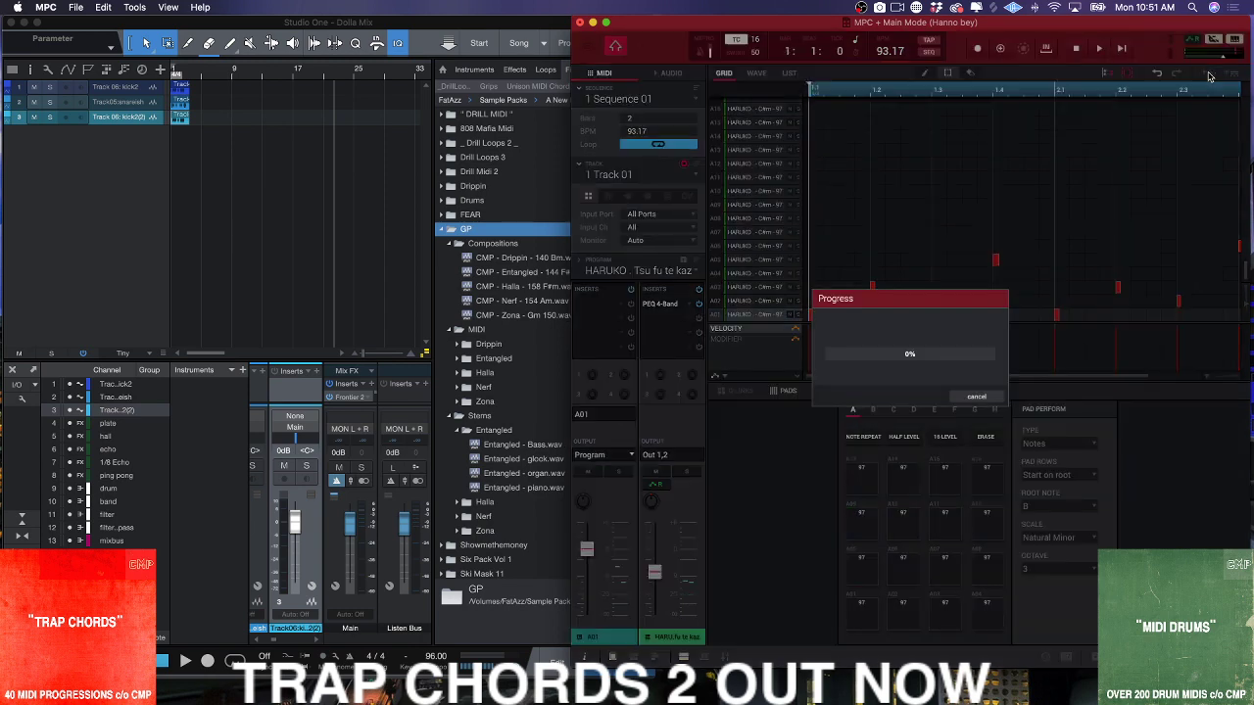
pyautogui.moveTo(1107, 107); pyautogui.dragTo(183, 161)
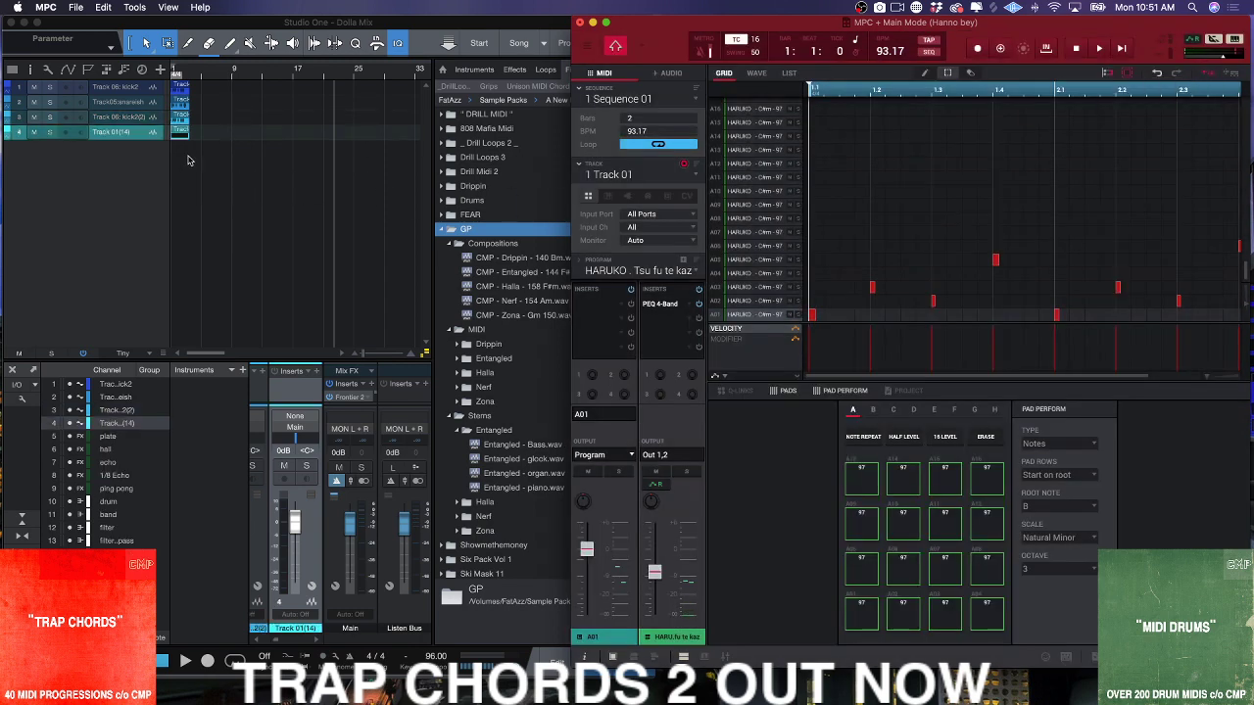
# - Export Sequence 02's Track 01 to bar 5 of the song
pyautogui.click(692, 101)
pyautogui.click(614, 126)
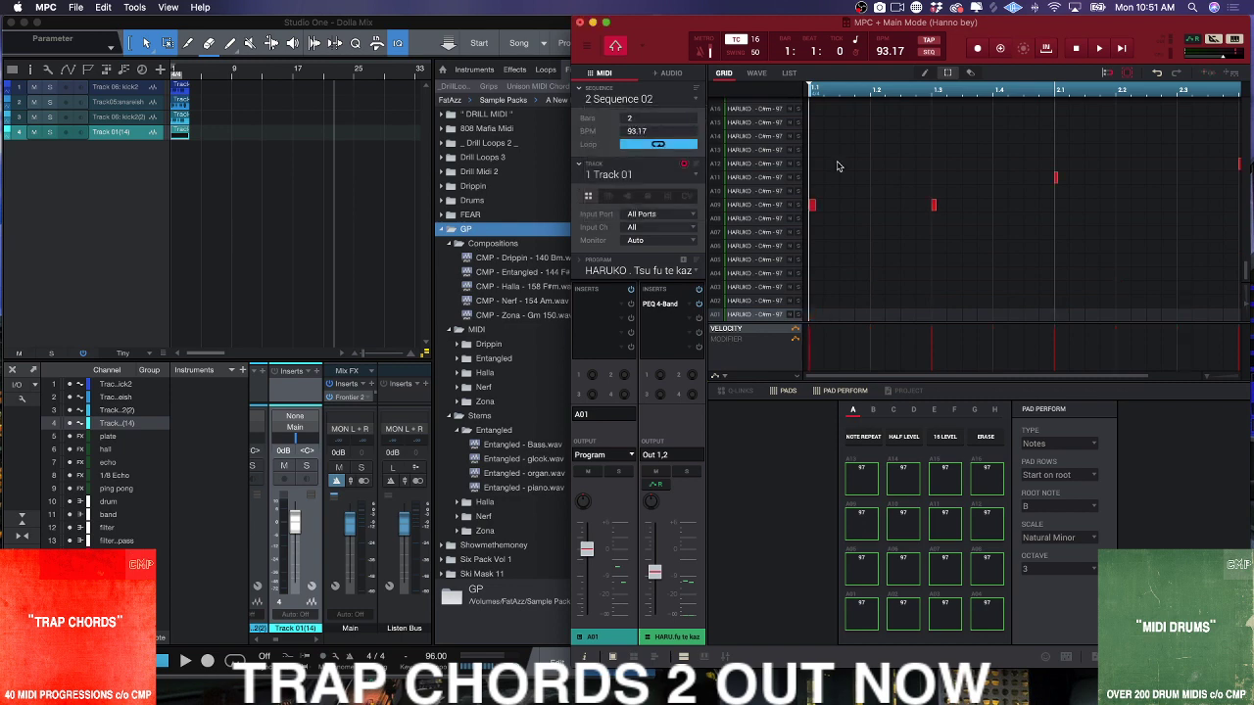
pyautogui.click(1208, 76)
pyautogui.moveTo(1209, 77); pyautogui.dragTo(221, 137)
# - Export Sequence 01's Track 03 as MIDI into a new Studio One track
pyautogui.click(693, 104)
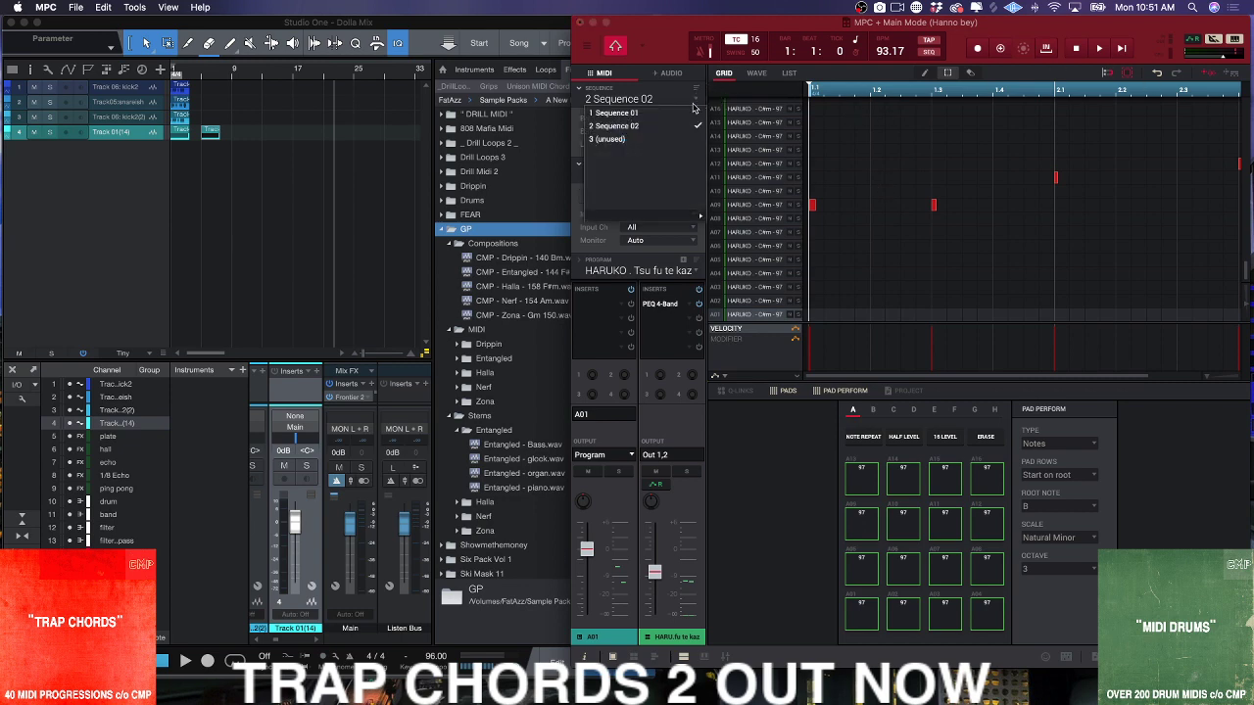
pyautogui.click(615, 112)
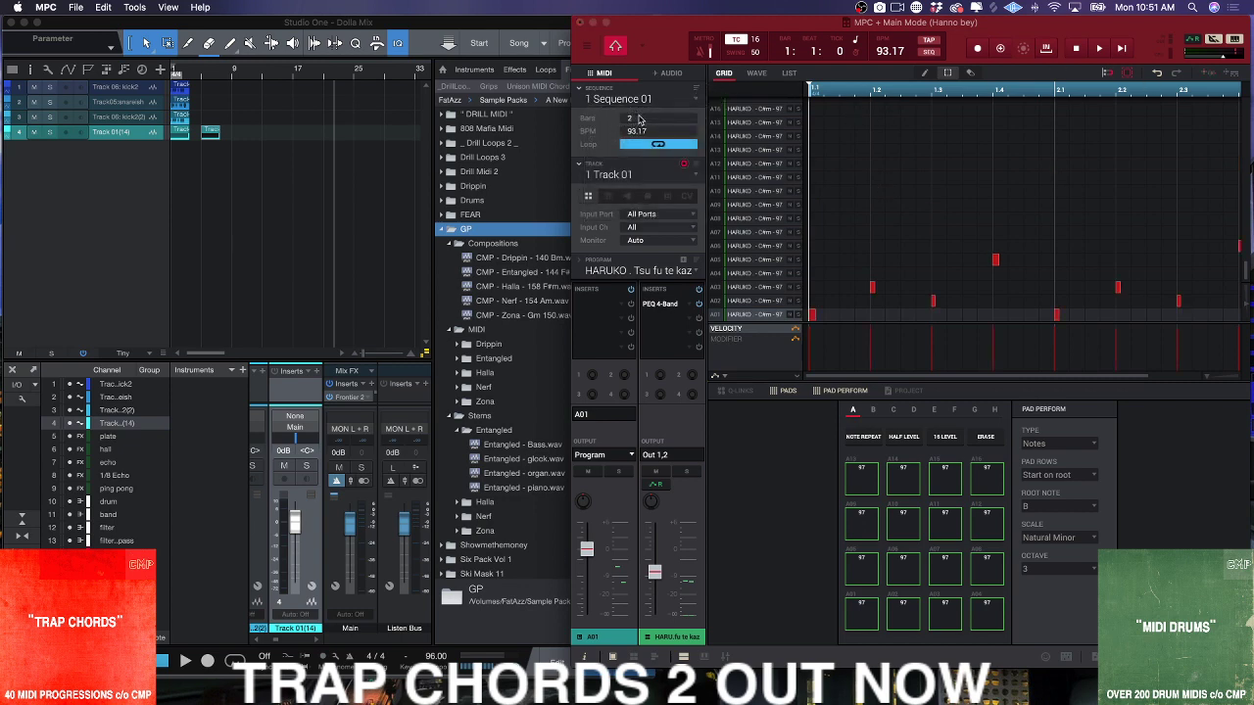
pyautogui.click(691, 185)
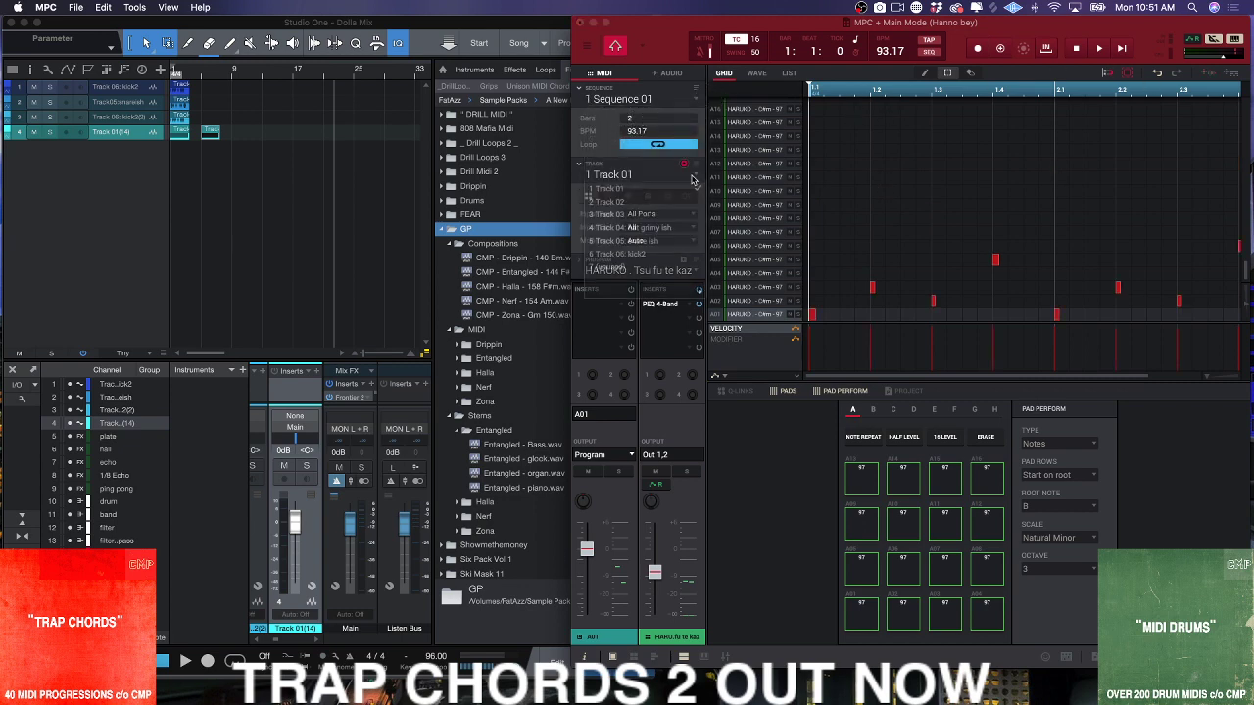
pyautogui.click(654, 216)
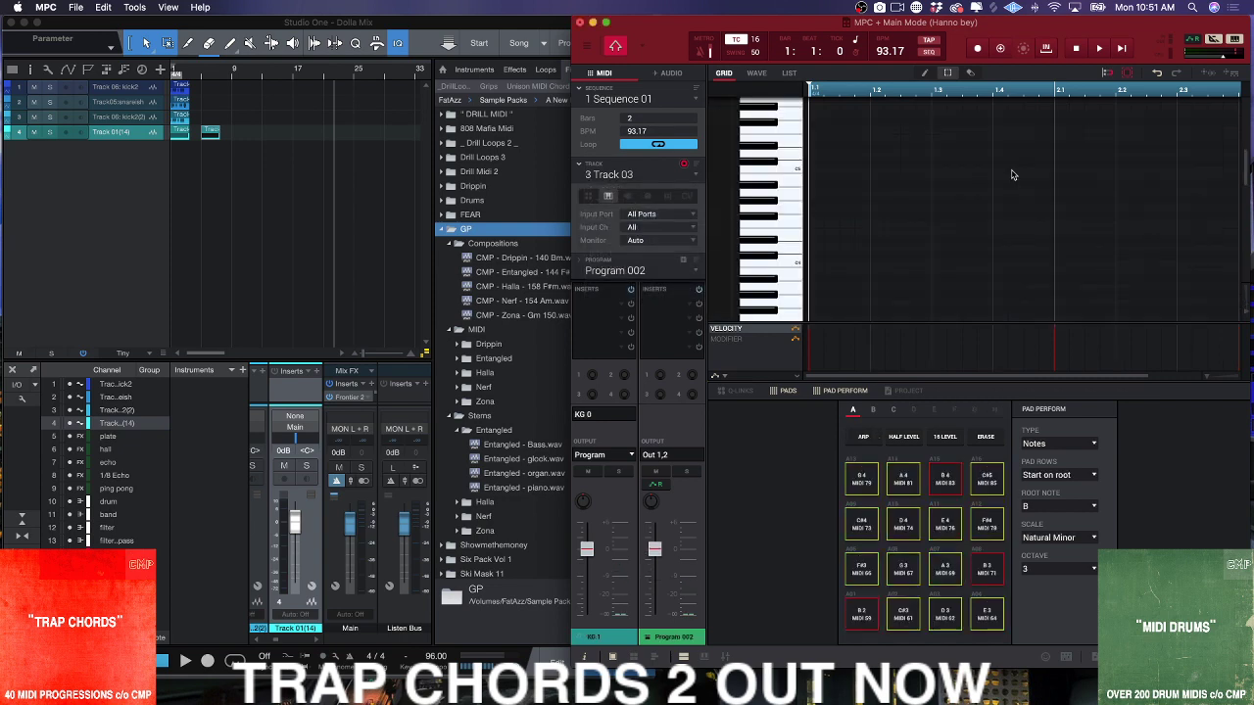
pyautogui.click(1206, 76)
pyautogui.moveTo(781, 162); pyautogui.dragTo(188, 166)
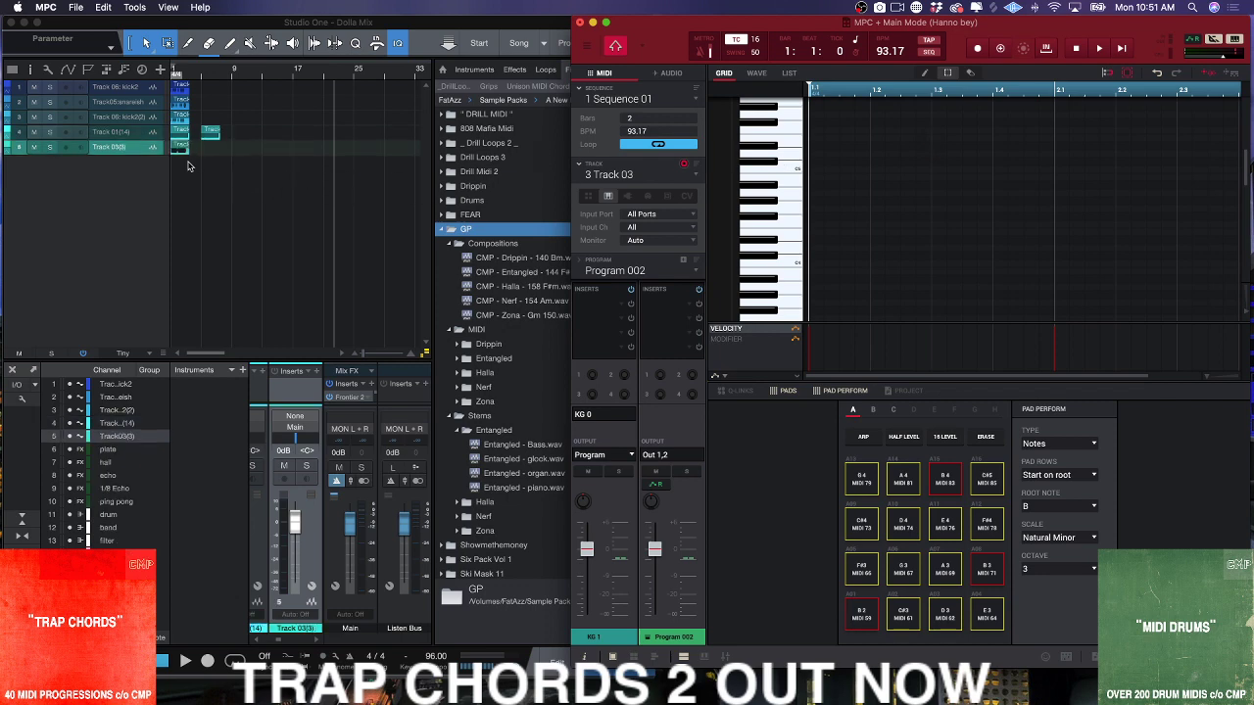
pyautogui.click(695, 100)
# - Explode Sequence 02's Track 02 into per-pad tracks and select Track 06: kick2
pyautogui.click(676, 127)
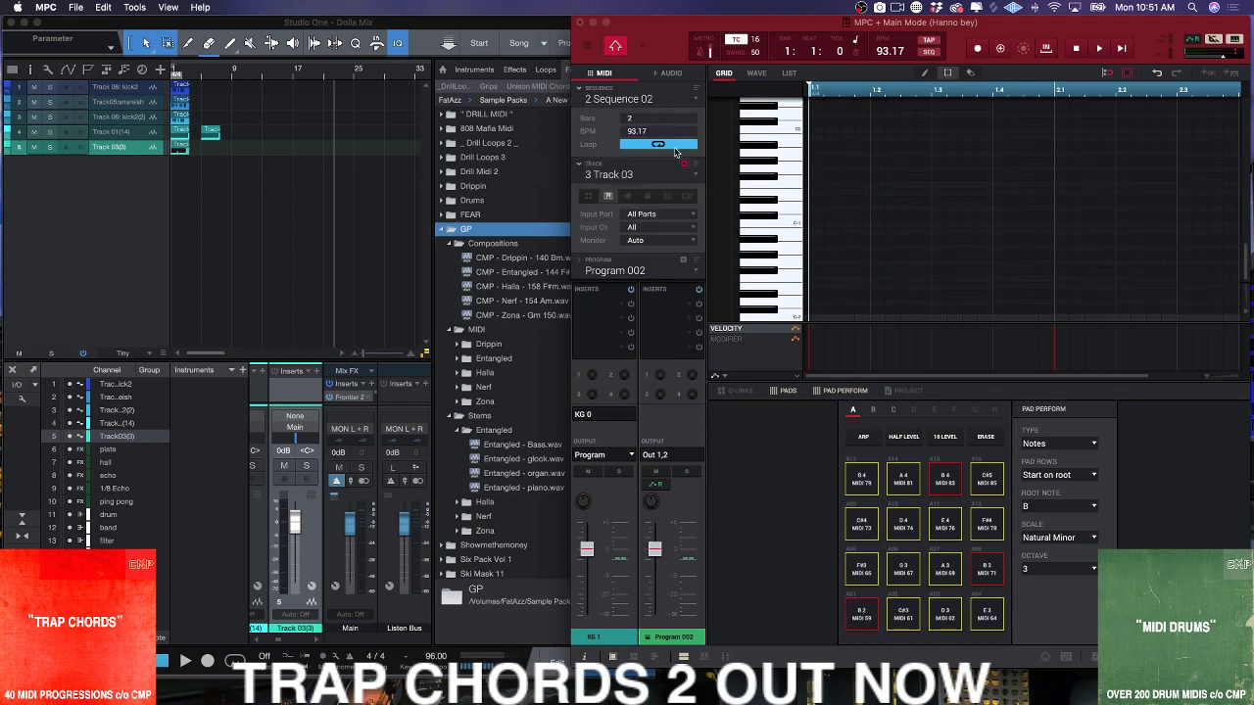
pyautogui.click(695, 174)
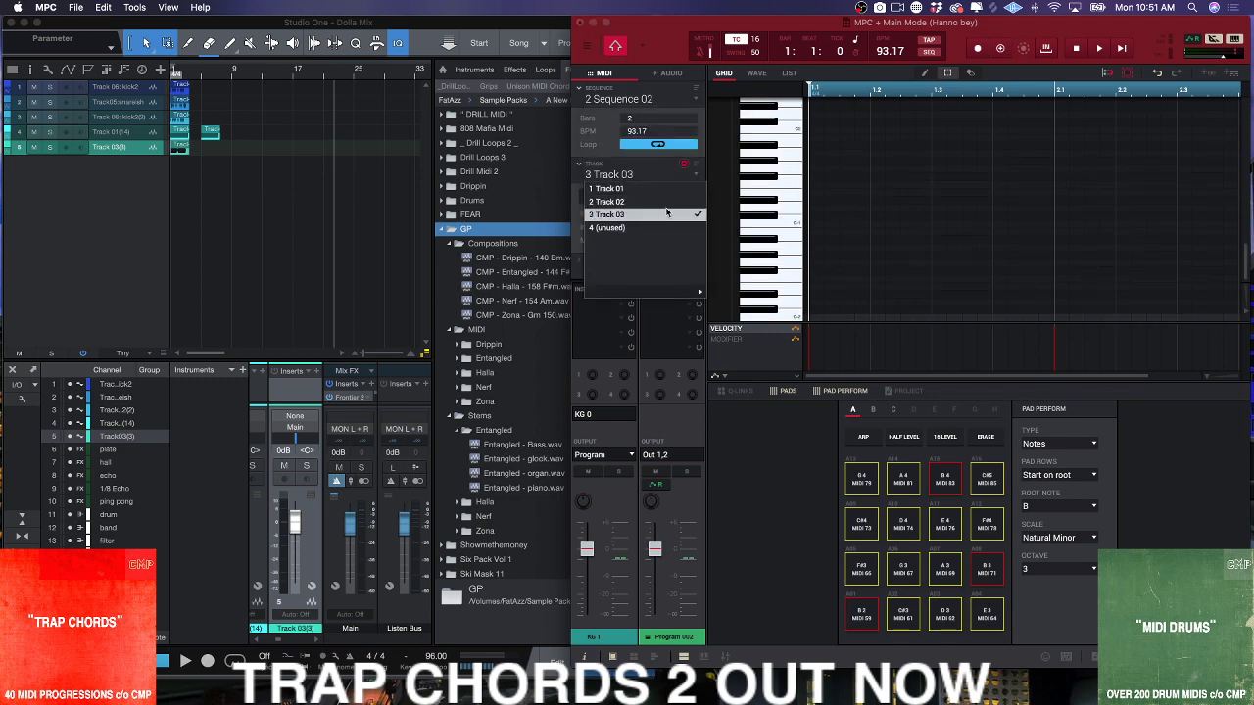
pyautogui.click(670, 201)
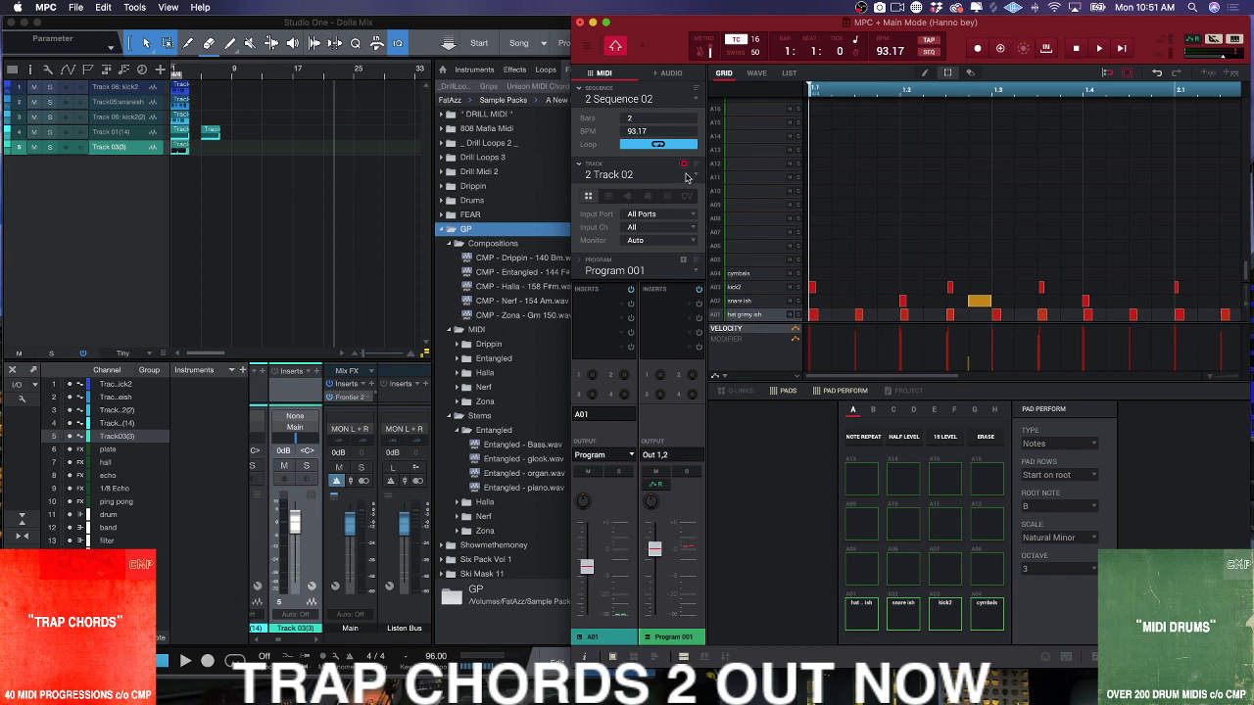
pyautogui.click(587, 45)
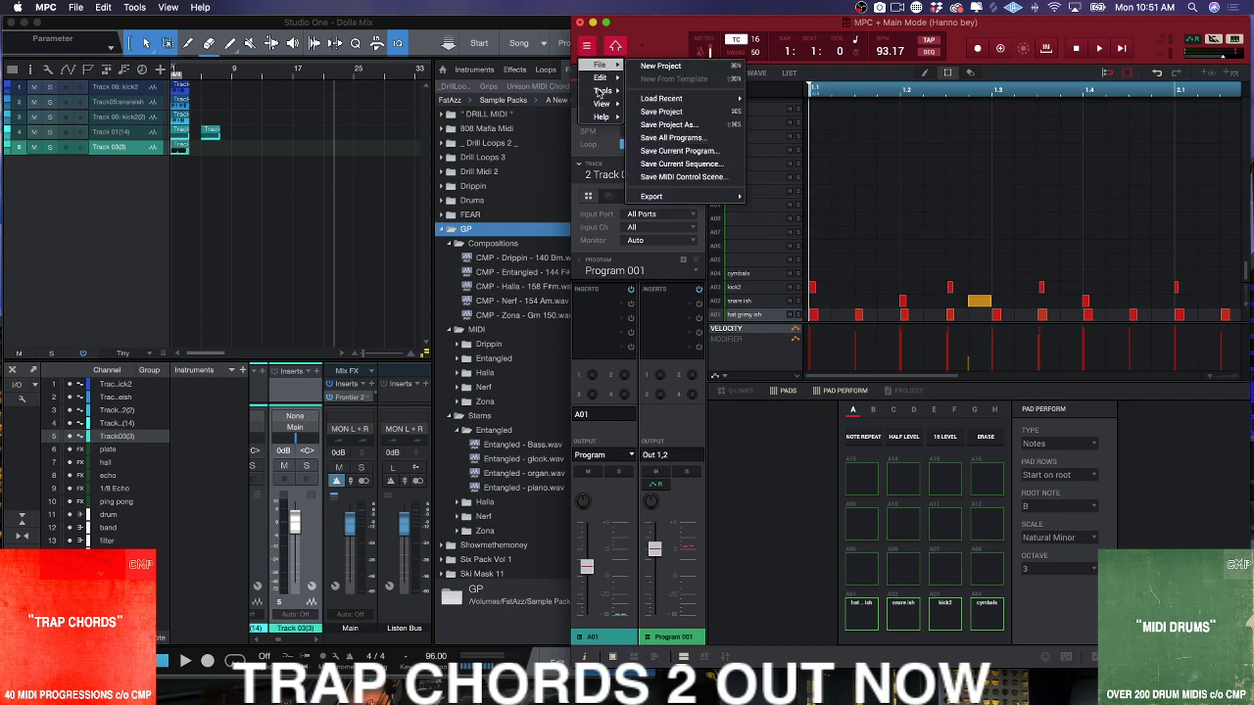
pyautogui.moveTo(600, 78)
pyautogui.moveTo(708, 304)
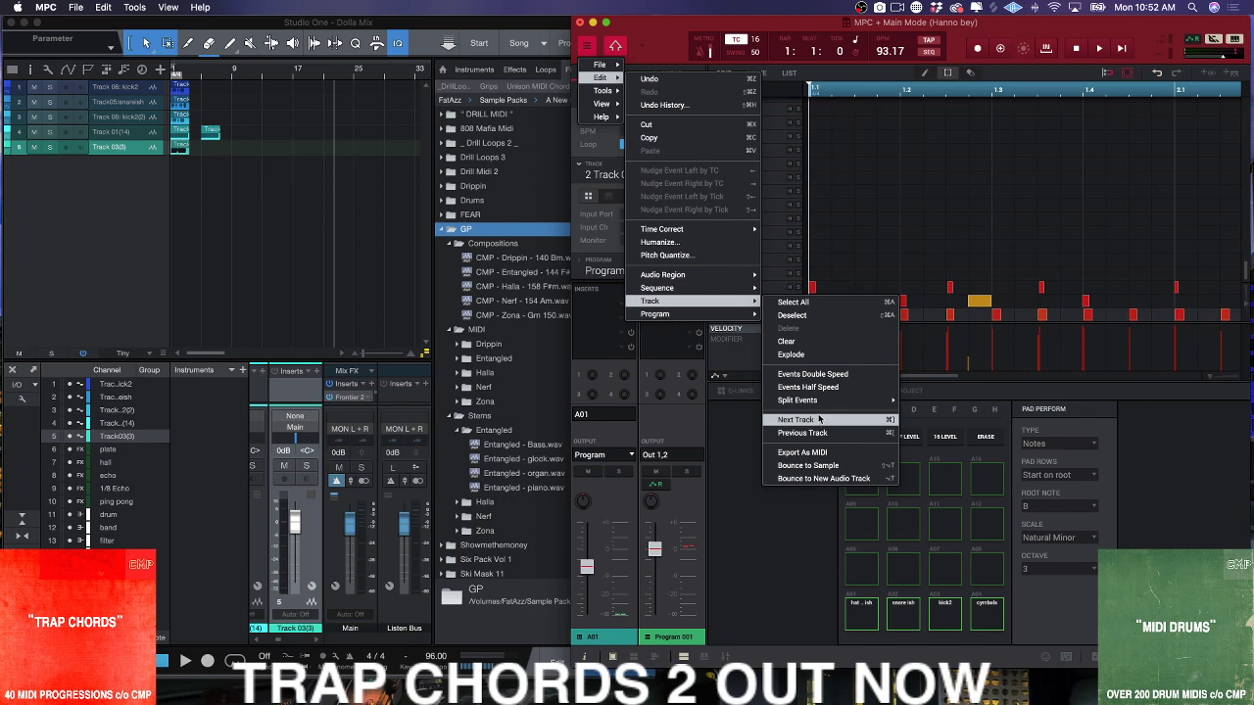
pyautogui.click(795, 355)
pyautogui.click(696, 176)
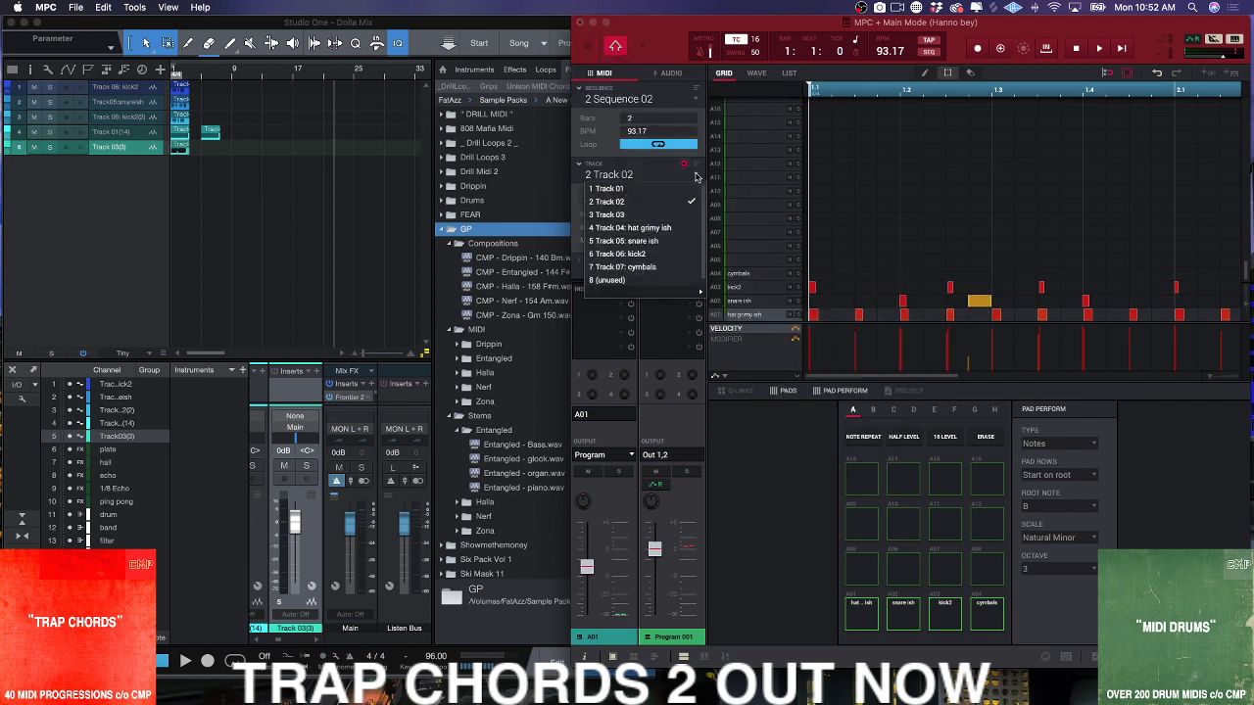
pyautogui.click(652, 253)
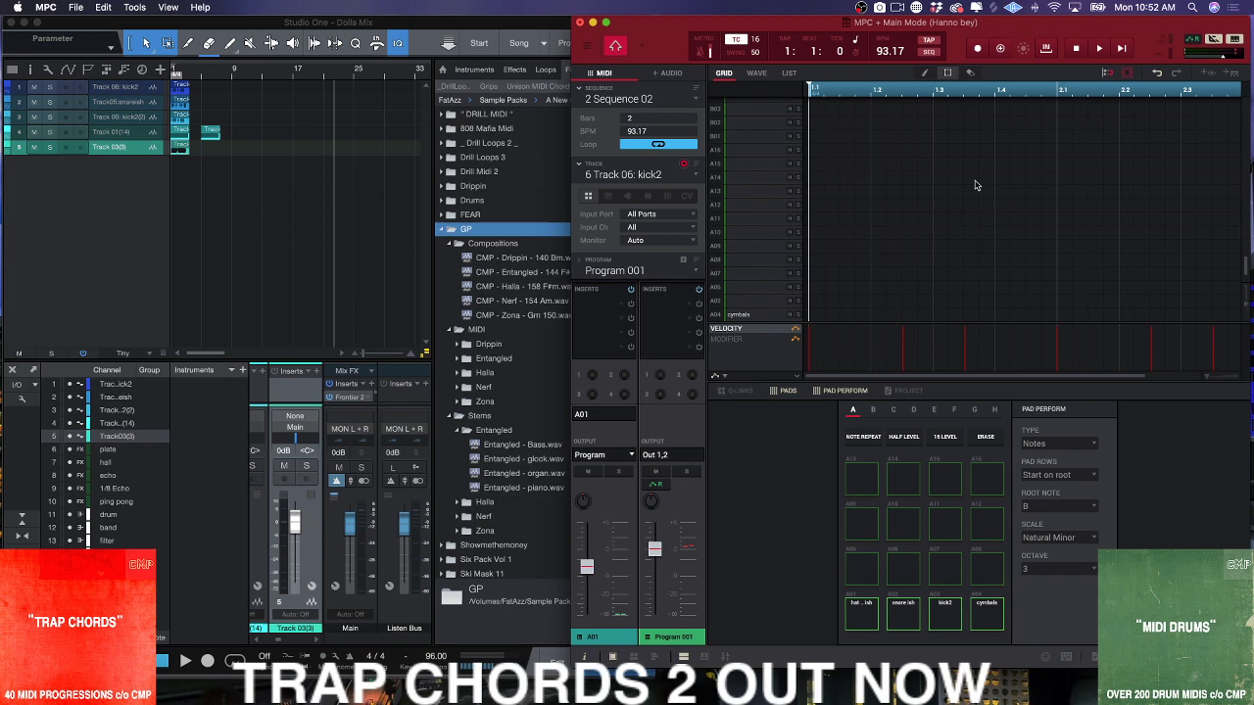
# - Drop Sequence 02's kick2, snare ish and cymbals (bar 8) parts into the Studio One song
pyautogui.moveTo(1211, 79); pyautogui.dragTo(211, 89)
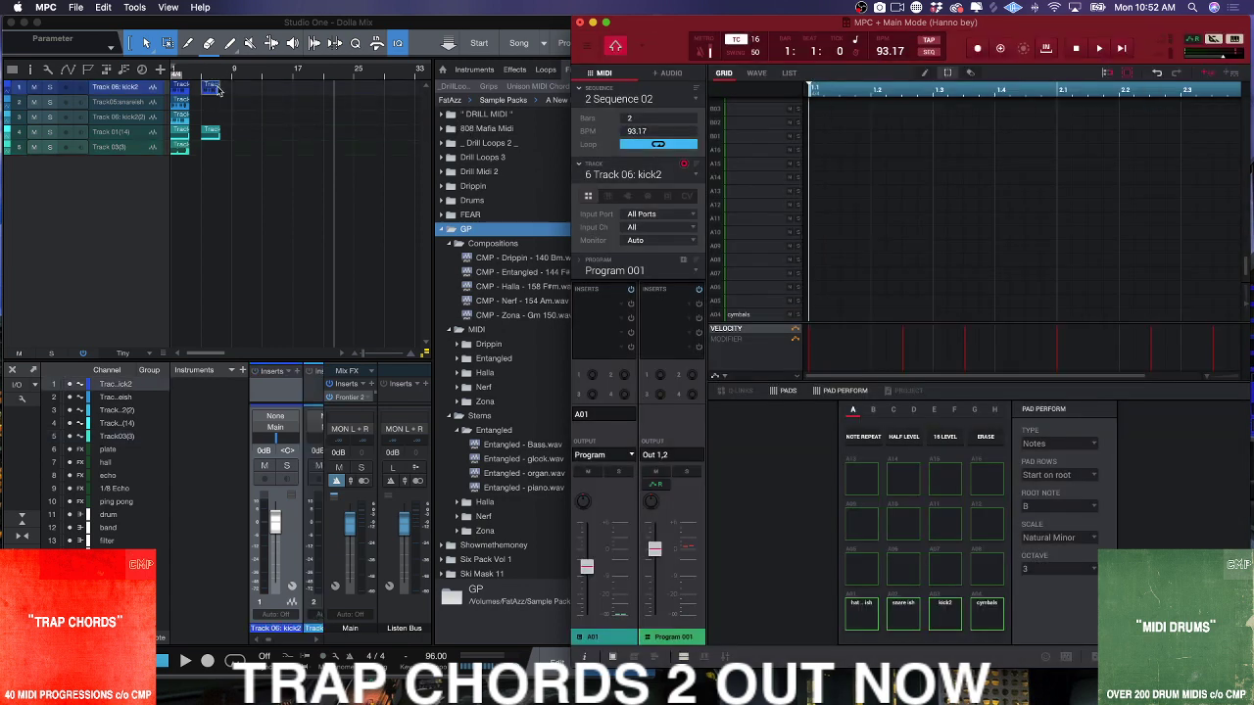
pyautogui.click(688, 176)
pyautogui.click(653, 241)
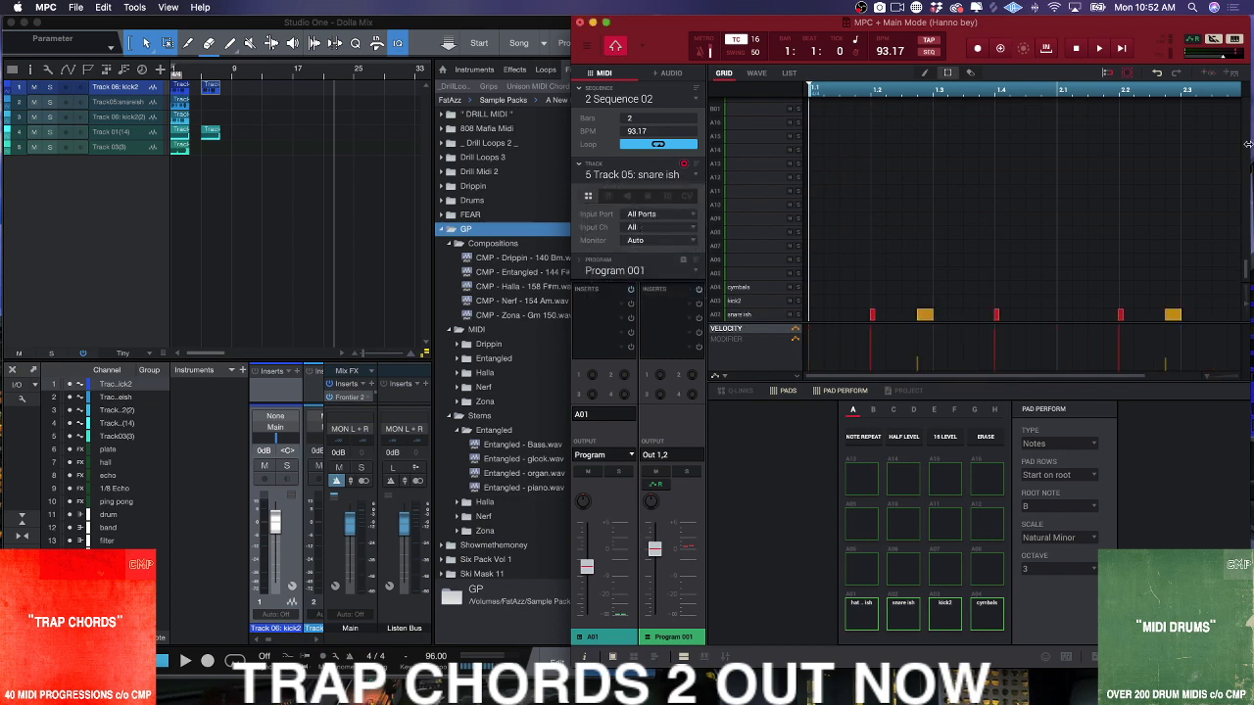
pyautogui.moveTo(1210, 76); pyautogui.dragTo(218, 101)
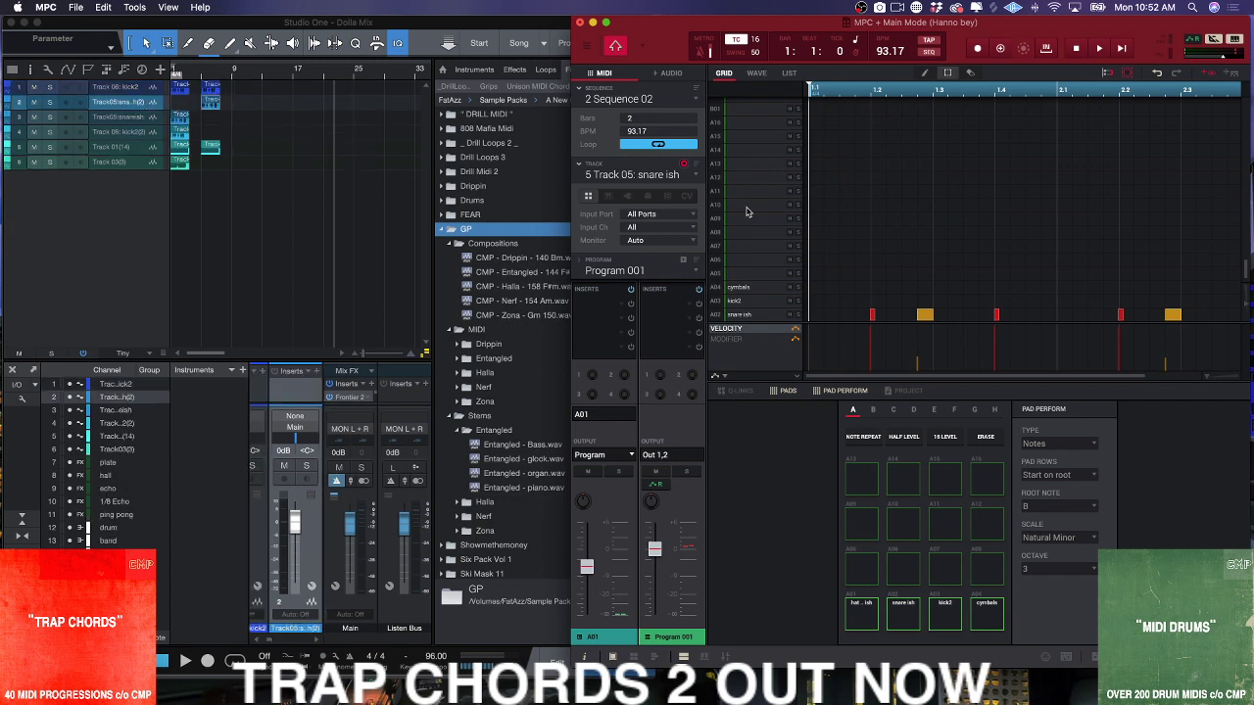
pyautogui.click(697, 176)
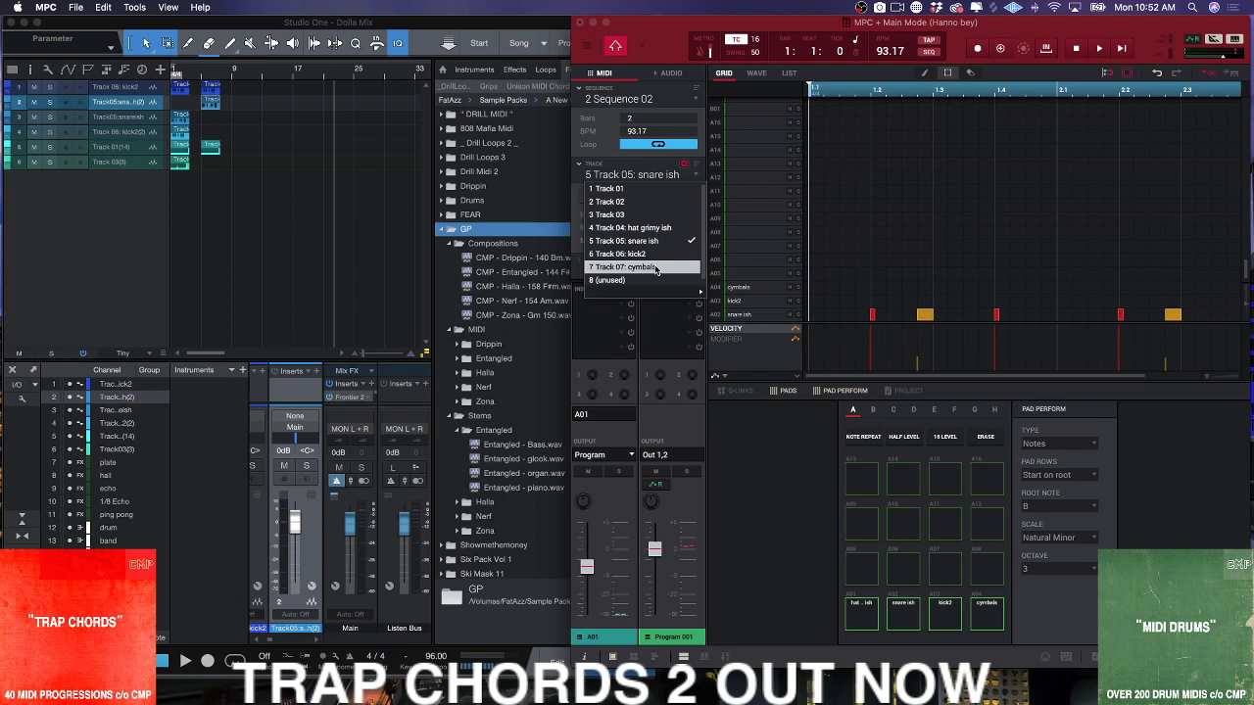
pyautogui.click(656, 267)
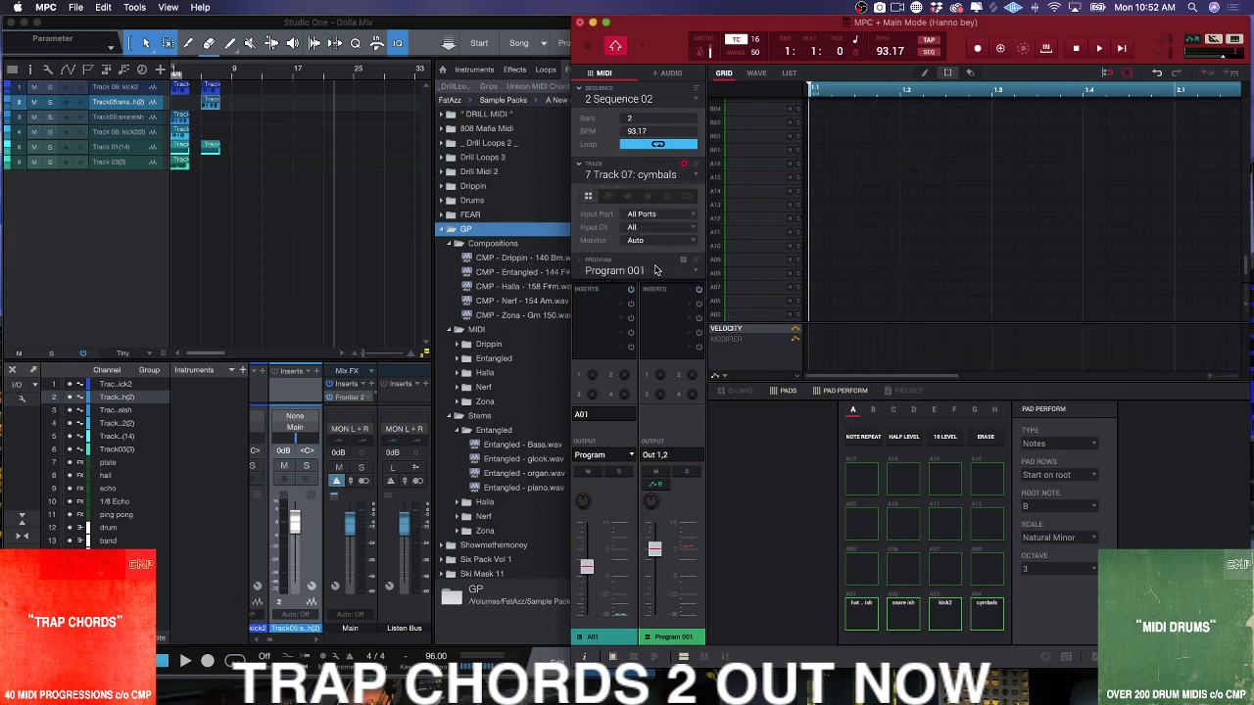
pyautogui.moveTo(1209, 76); pyautogui.dragTo(238, 178)
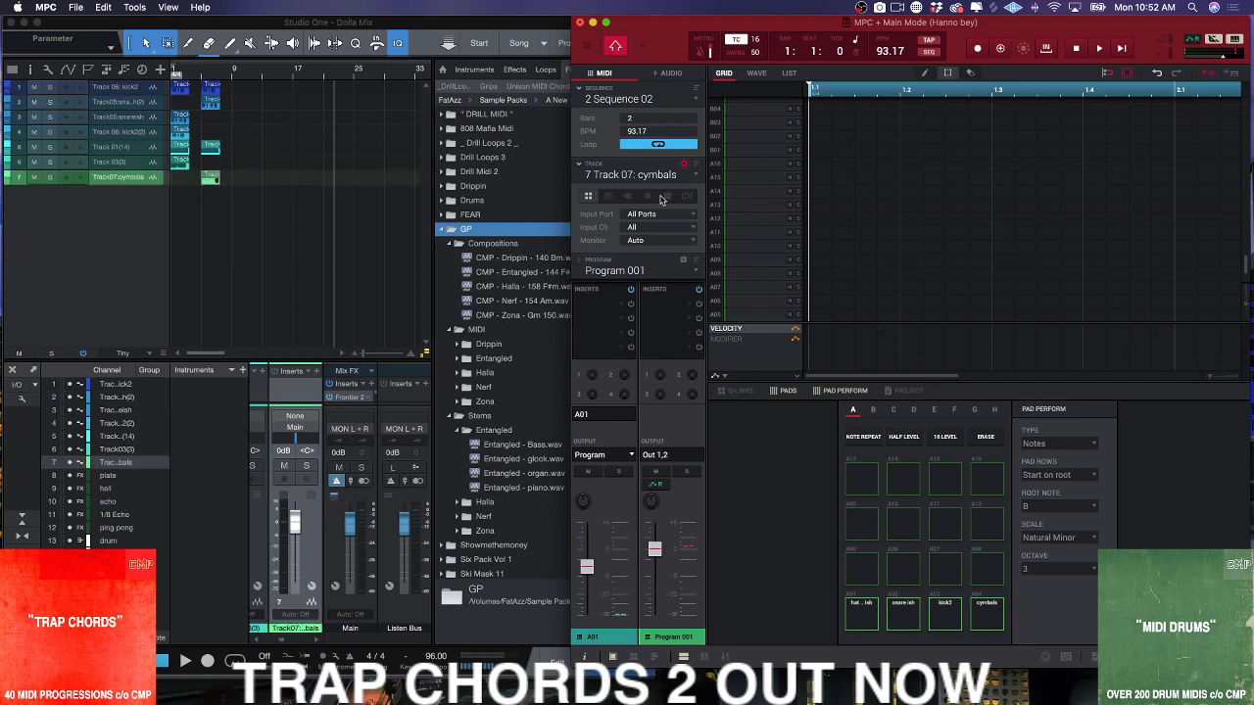
# - Export the hat grimy ish pattern as a clip onto Studio One track 4
pyautogui.click(697, 176)
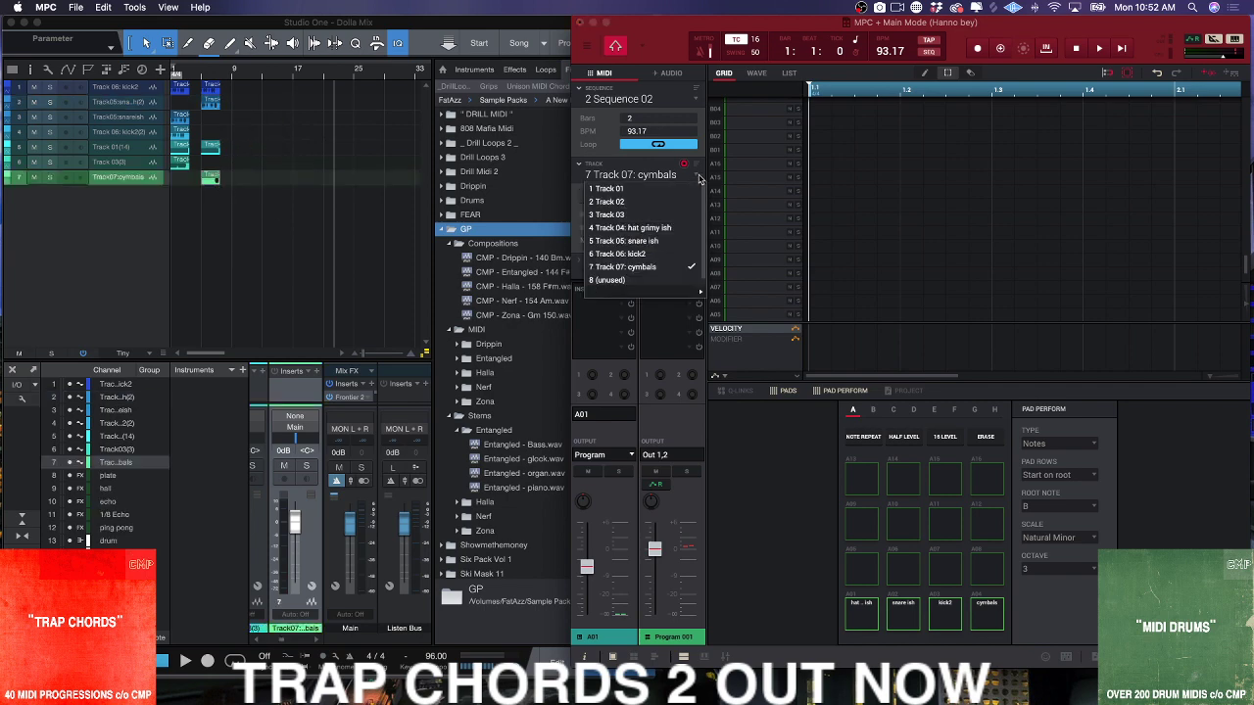
pyautogui.click(631, 227)
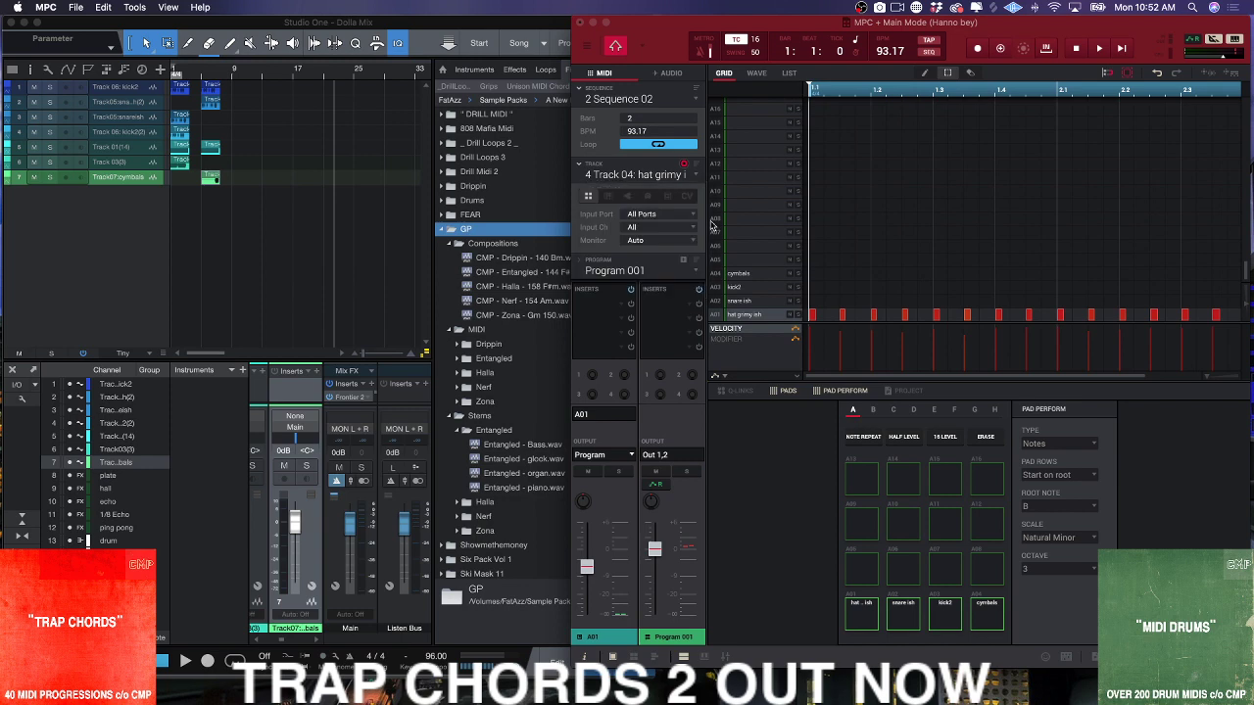
pyautogui.moveTo(1212, 76); pyautogui.dragTo(222, 134)
pyautogui.moveTo(221, 134); pyautogui.dragTo(224, 135)
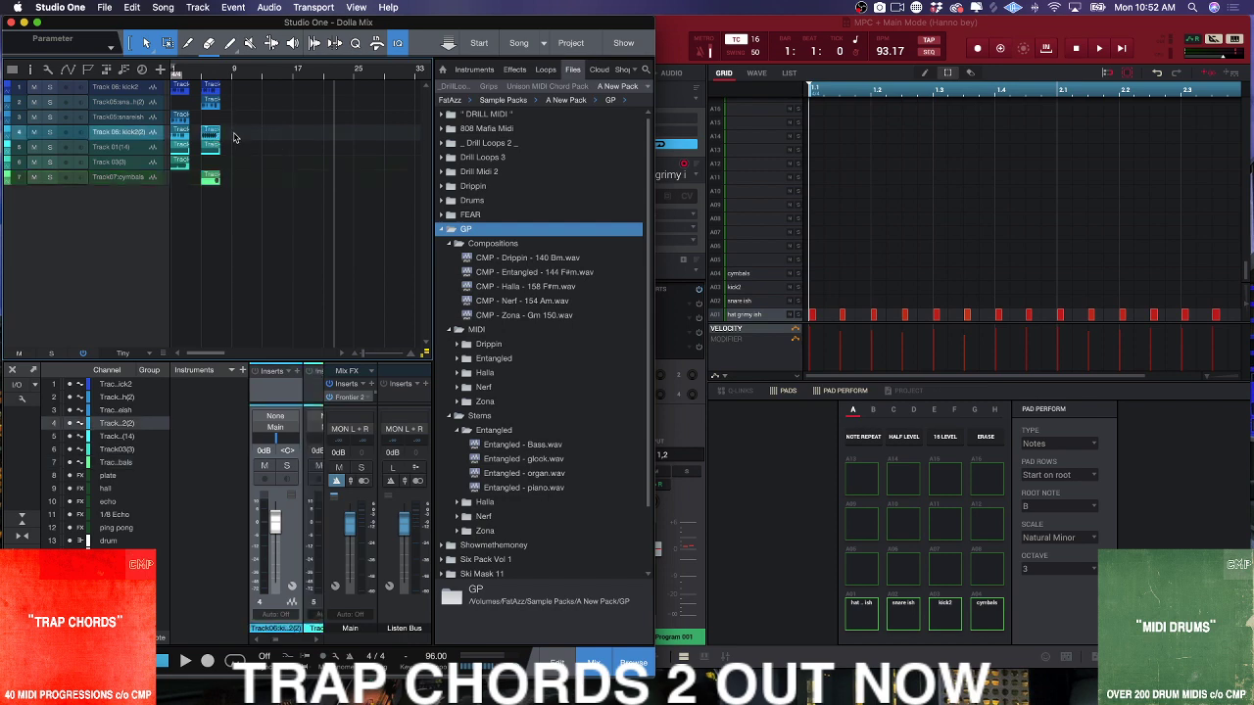
# - Delete the stray kick2(2) clip on track 4 and copy hat grimy to bar 1
pyautogui.scroll(5, 196, 84)
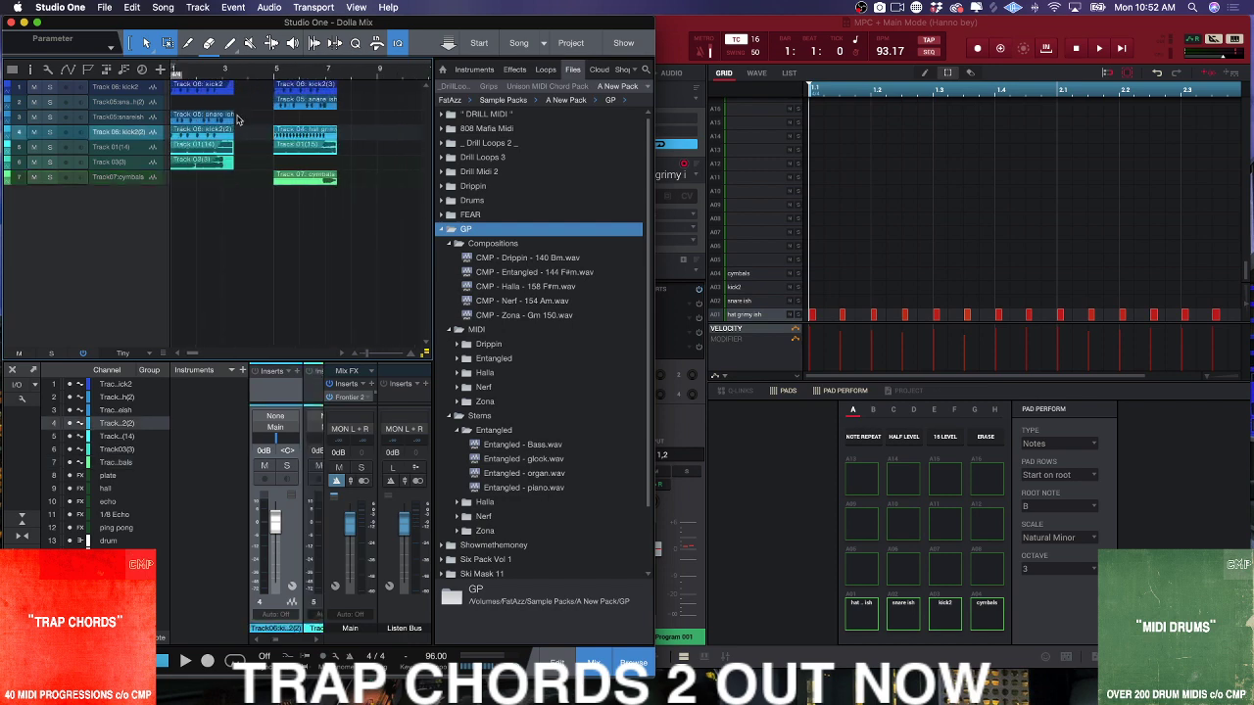
pyautogui.scroll(3, 217, 75)
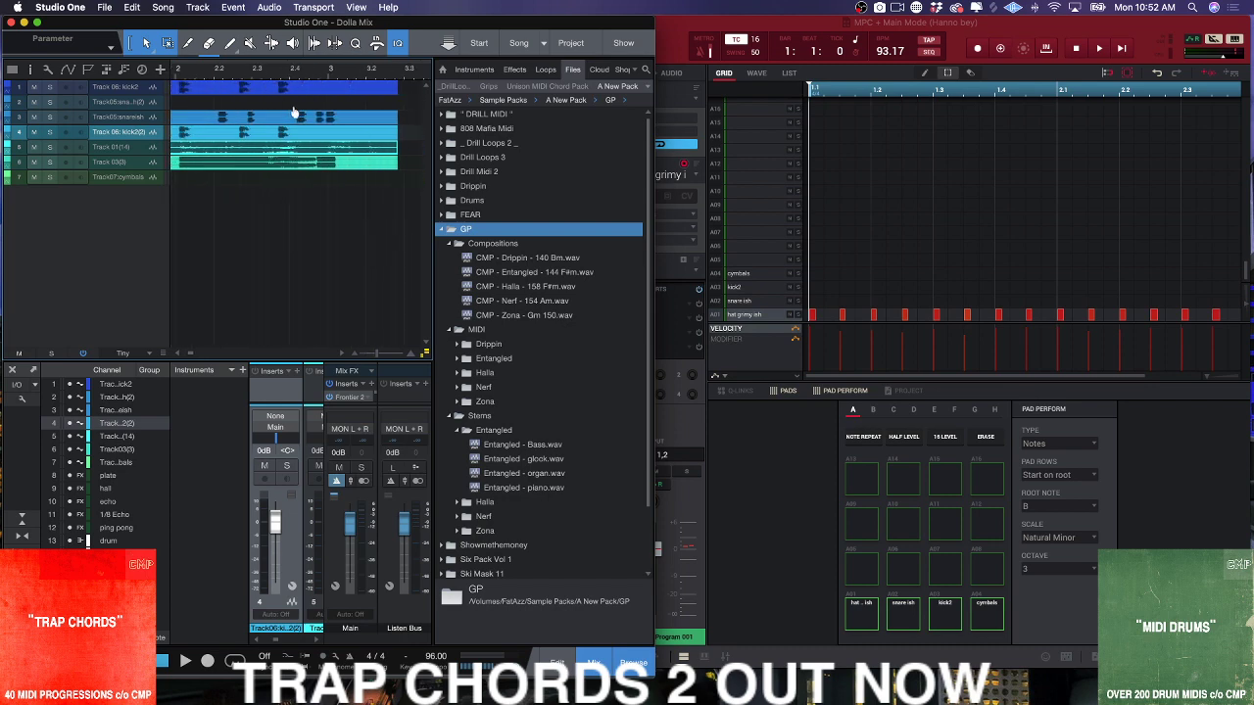
pyautogui.scroll(-5, 217, 137)
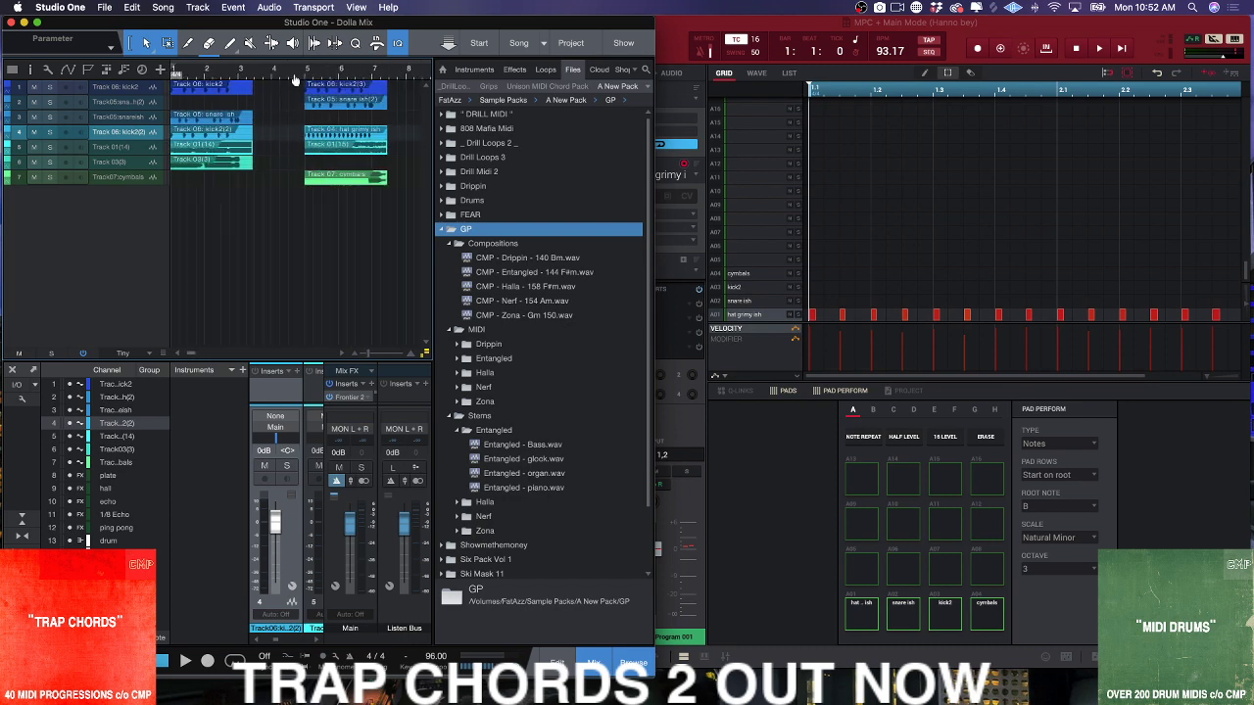
pyautogui.click(221, 135)
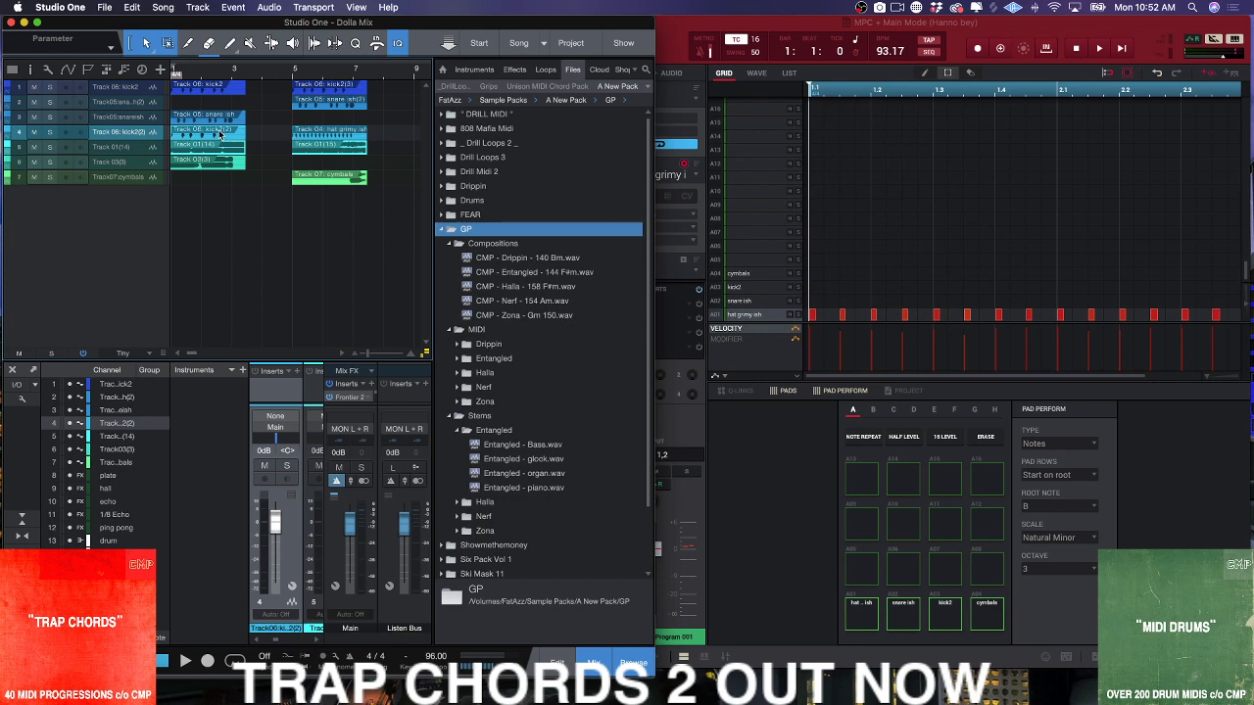
pyautogui.press('Delete')
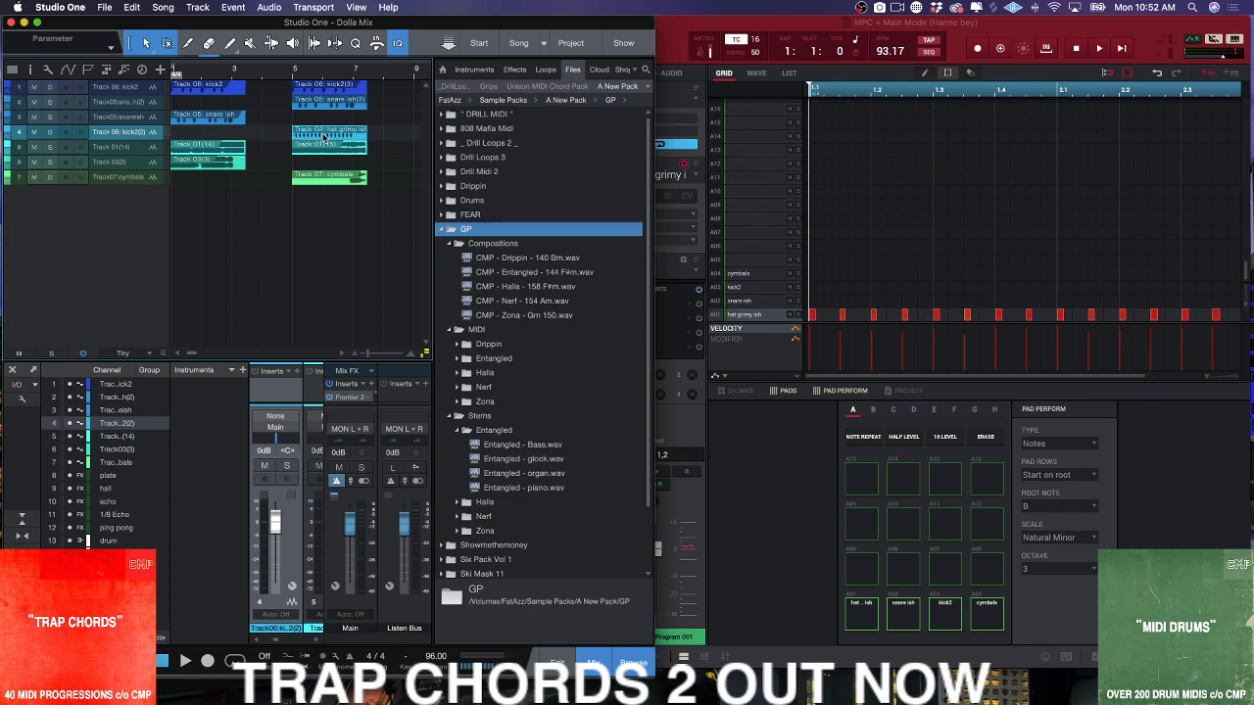
pyautogui.moveTo(331, 135); pyautogui.dragTo(195, 132)
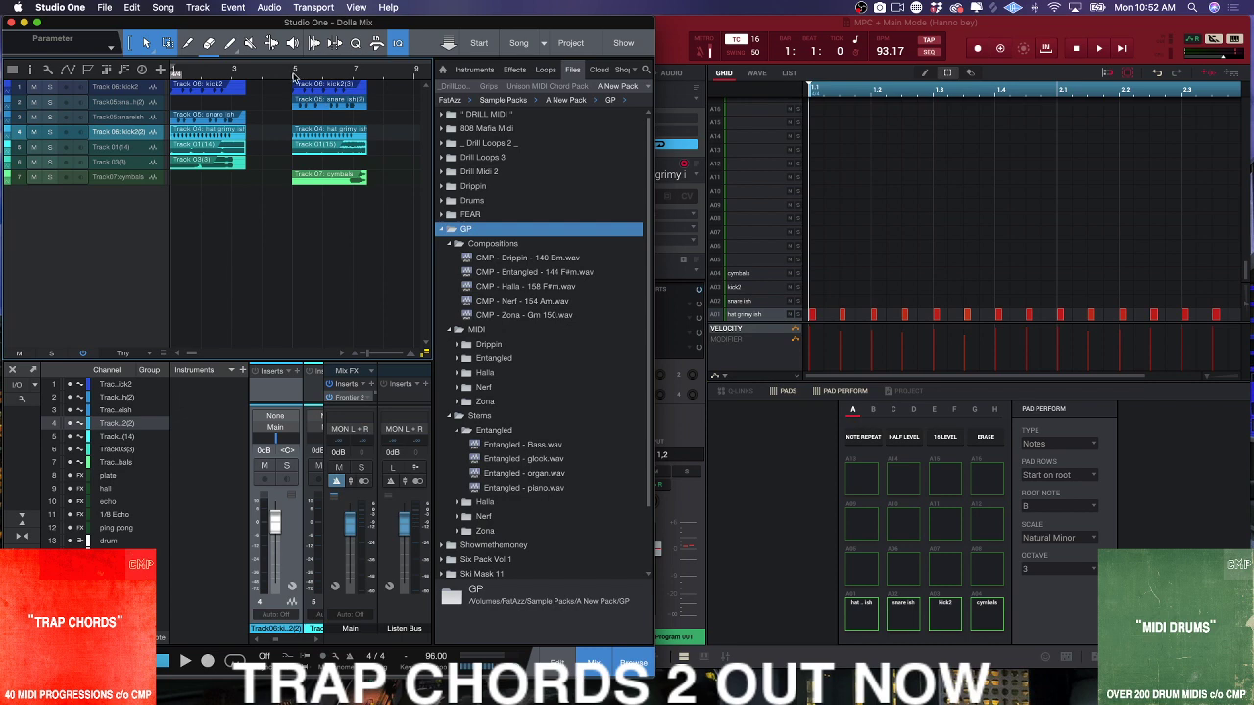
pyautogui.click(675, 25)
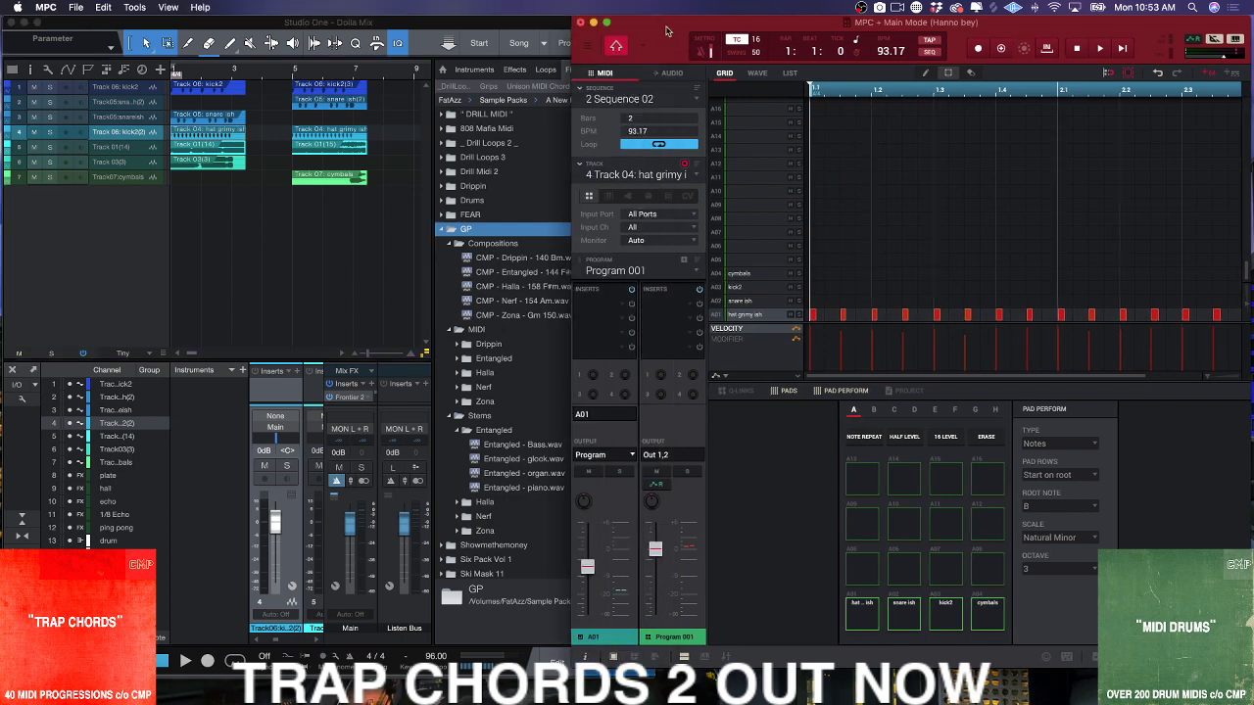
# - Quit MPC, saving the project changes, and maximize the Studio One window
pyautogui.click(580, 22)
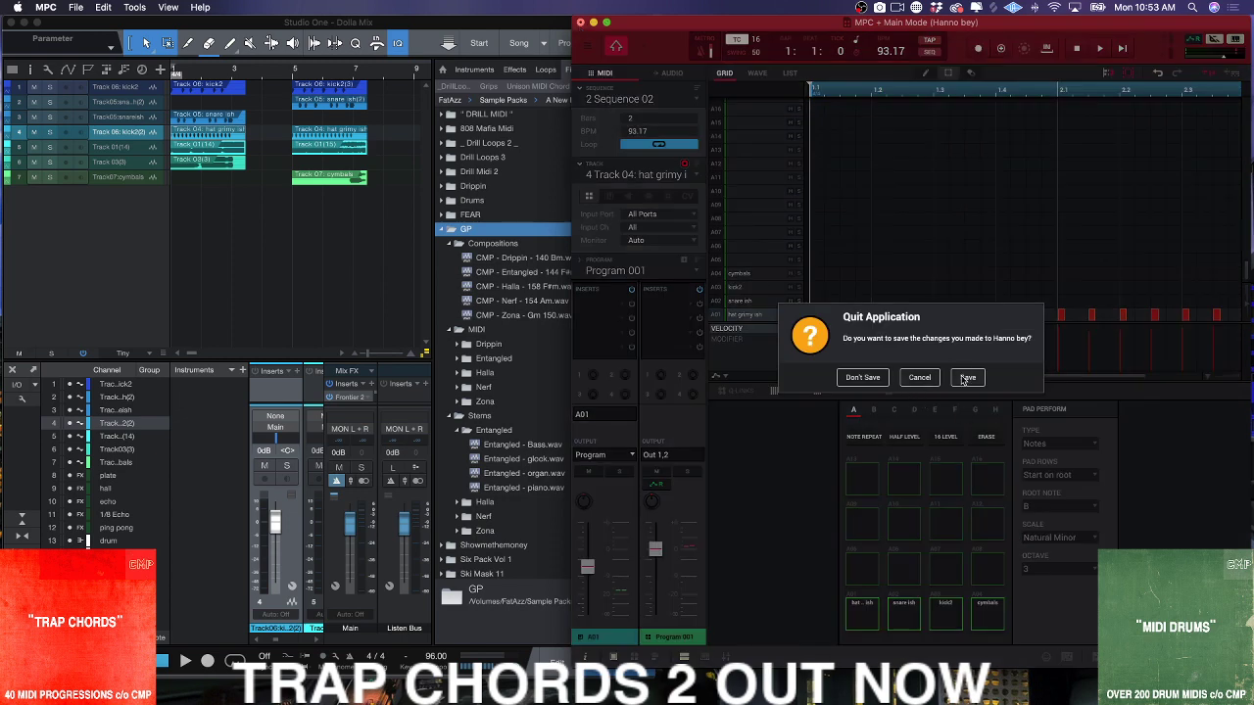
pyautogui.click(967, 378)
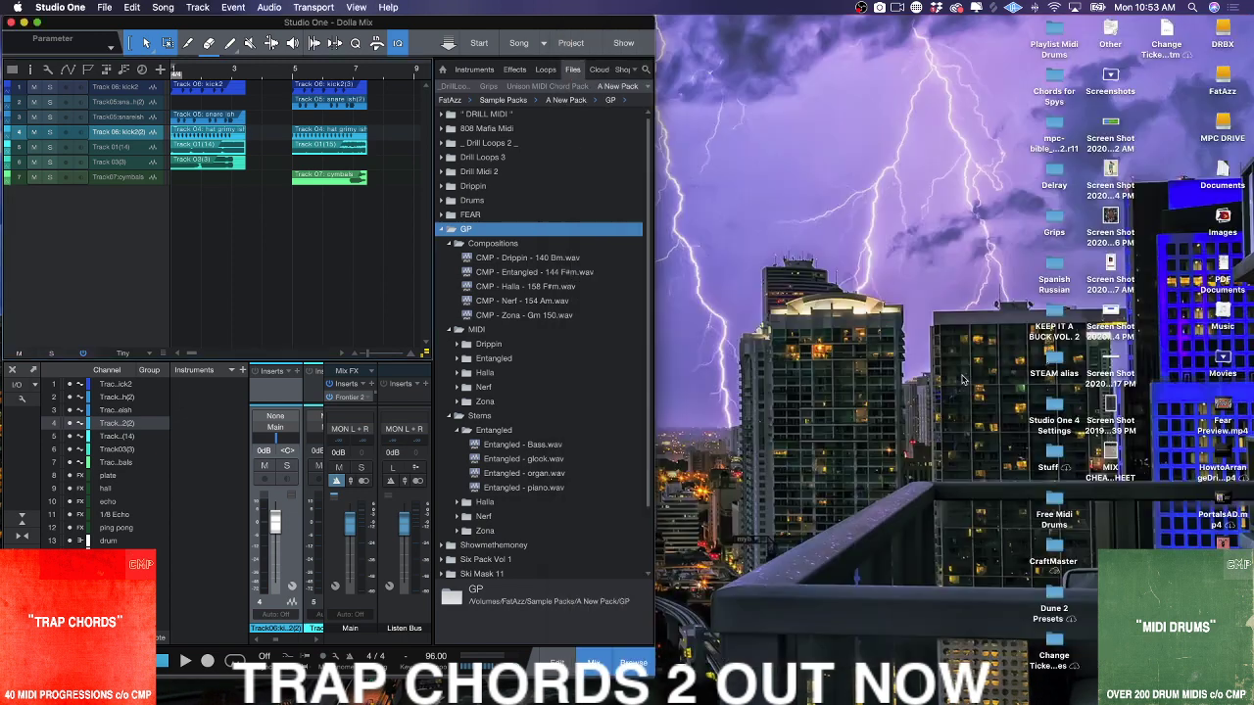
pyautogui.doubleClick(655, 334)
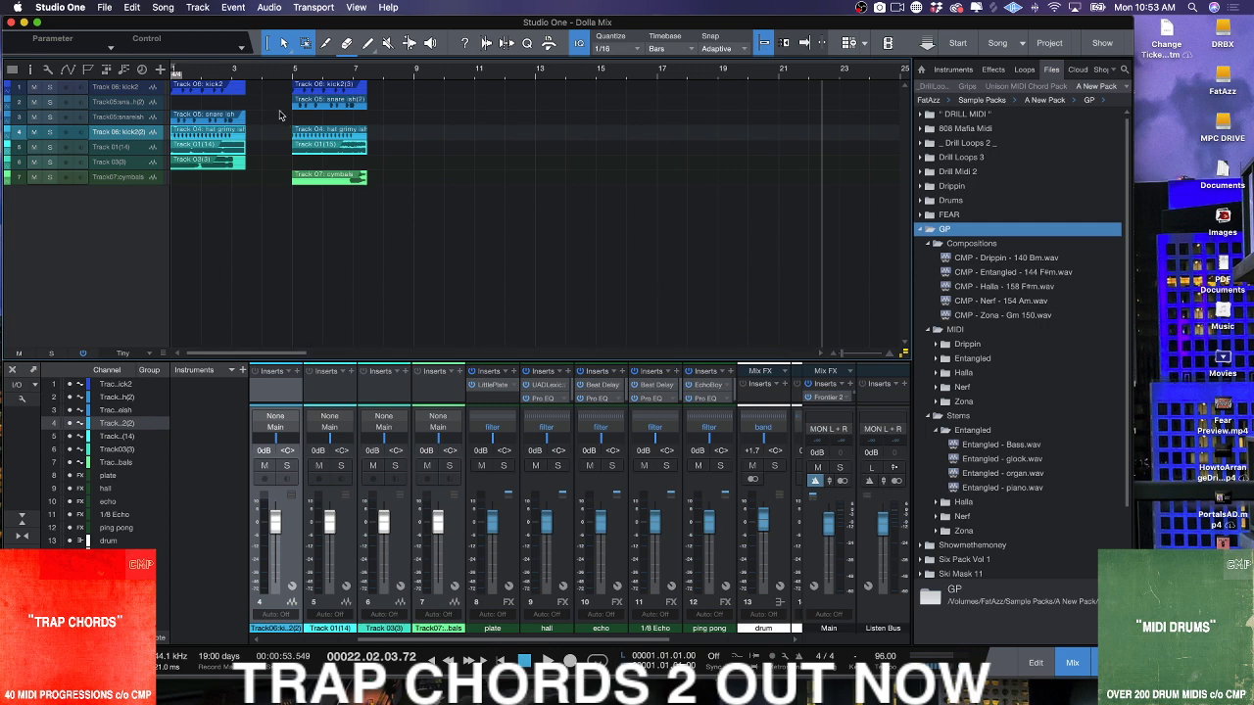
# - Try trimming the first clip group to end at bar 3, then undo the trim
pyautogui.moveTo(221, 76); pyautogui.dragTo(474, 203)
pyautogui.click(446, 219)
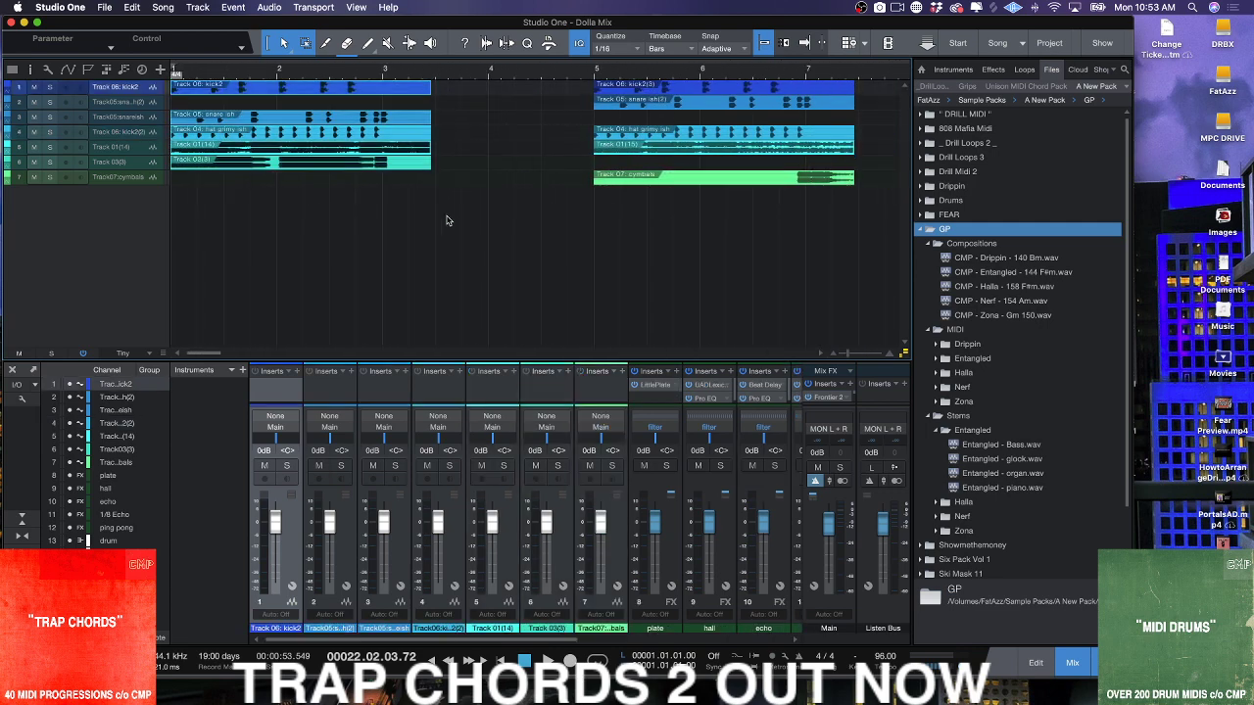
pyautogui.moveTo(431, 91); pyautogui.dragTo(382, 91)
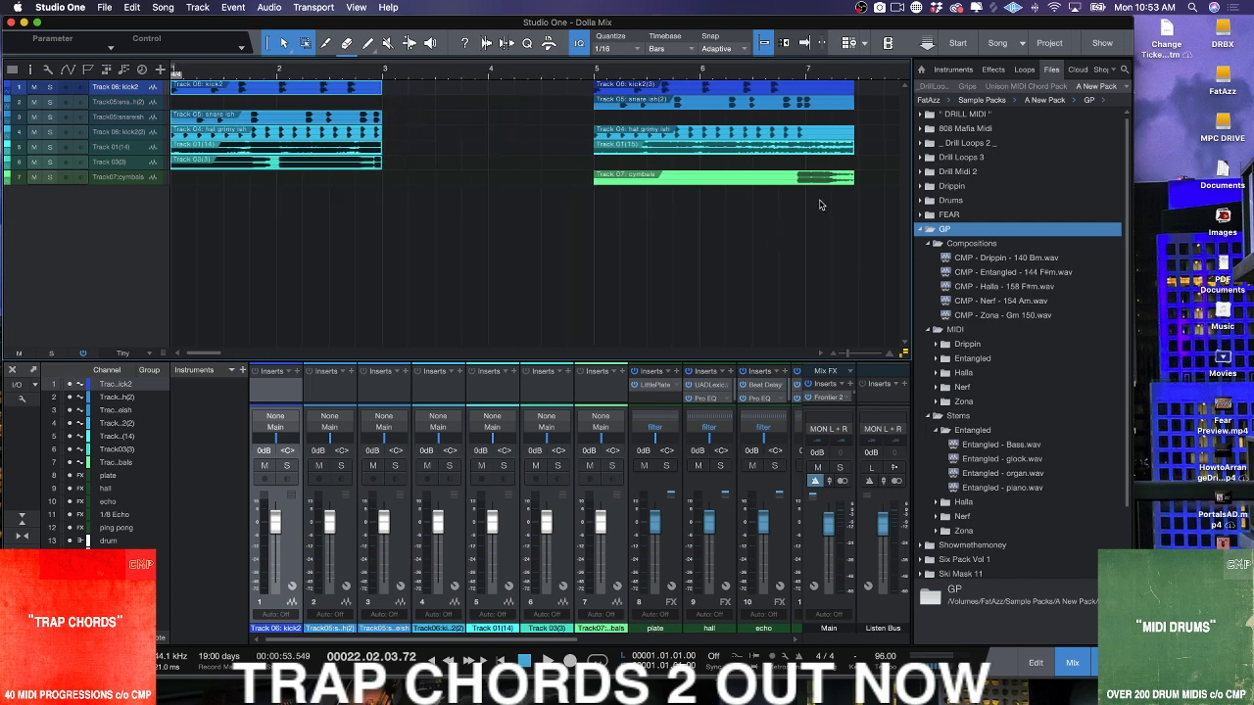
pyautogui.moveTo(854, 210); pyautogui.dragTo(765, 72)
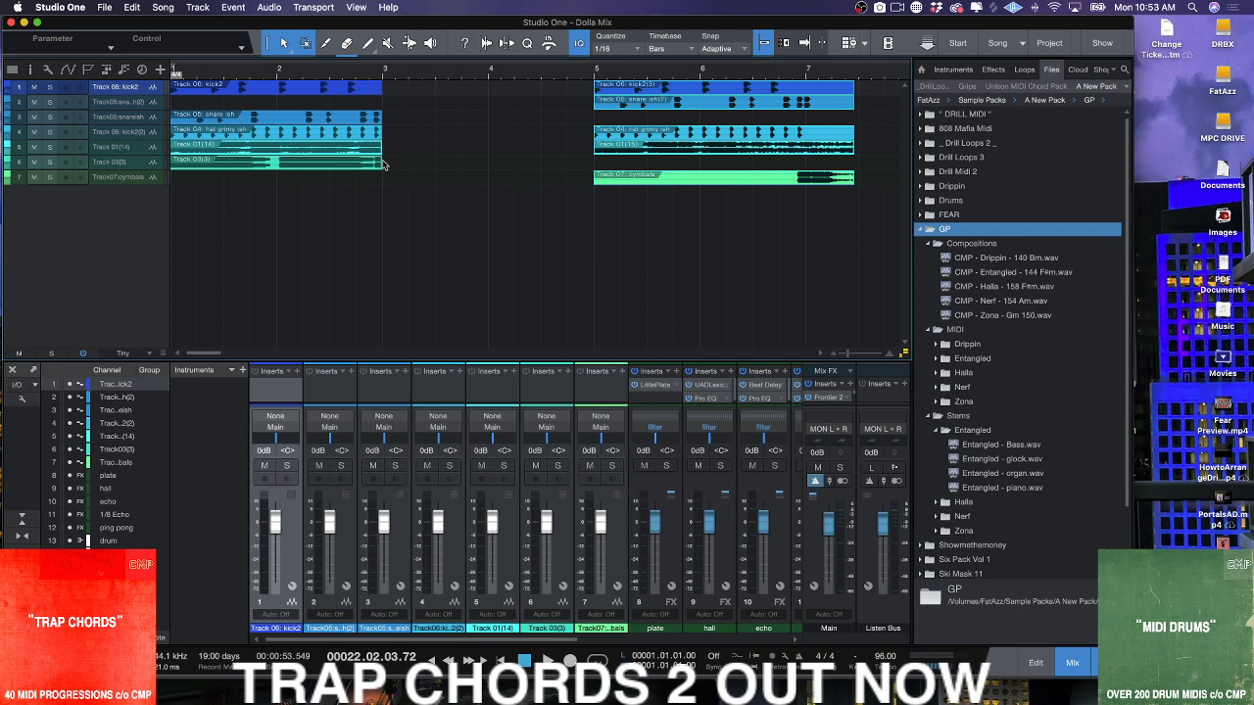
pyautogui.hotkey('ctrl', 'z')
# - Set the song tempo to 93.60 BPM
pyautogui.moveTo(783, 700)
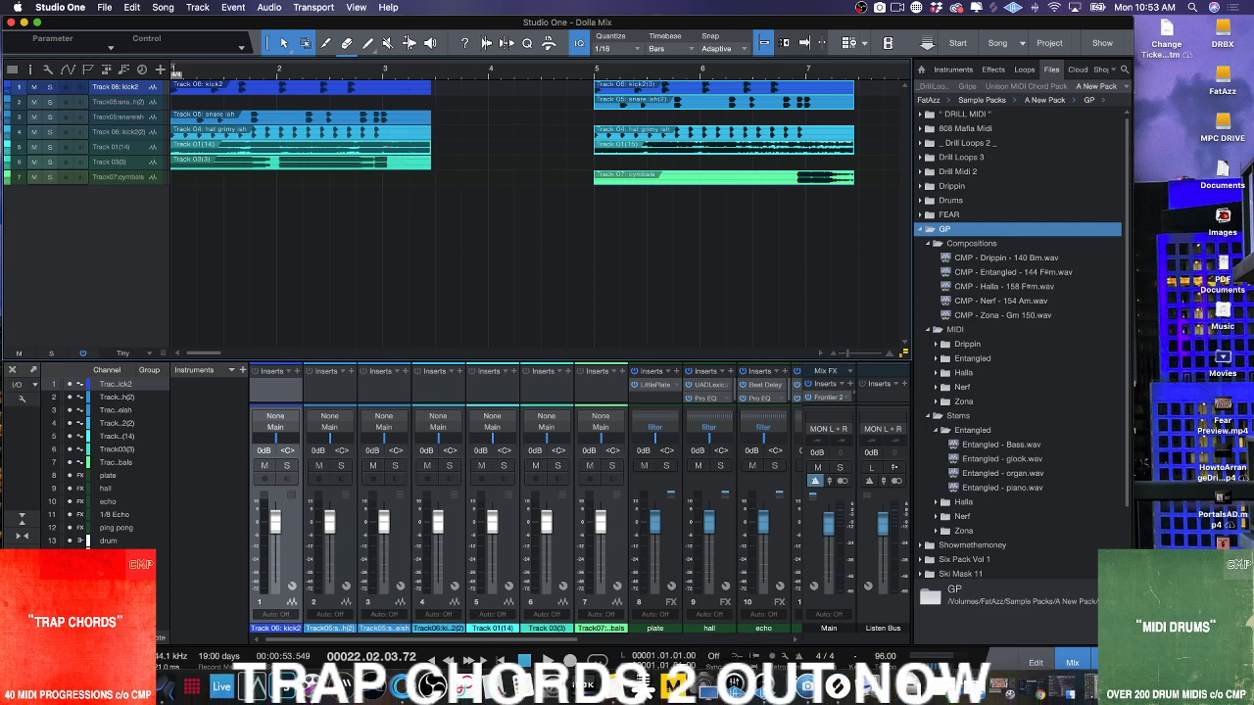
pyautogui.click(877, 656)
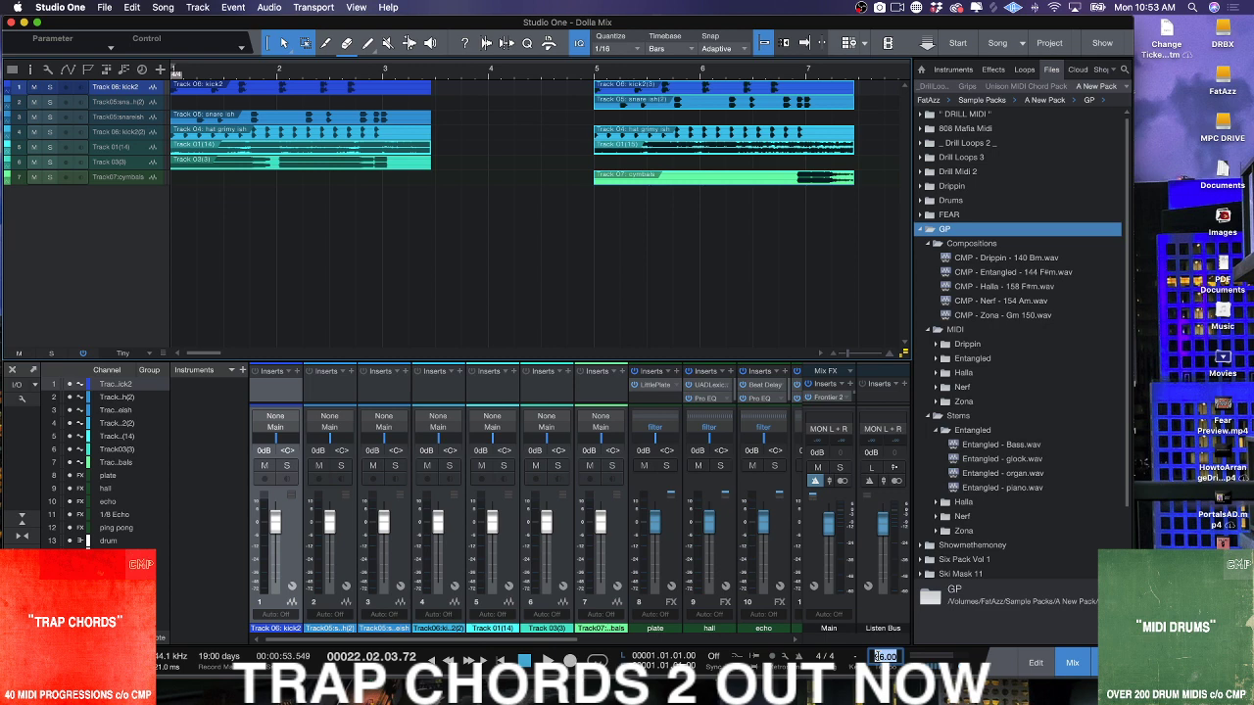
pyautogui.write('93.60')
pyautogui.press('Return')
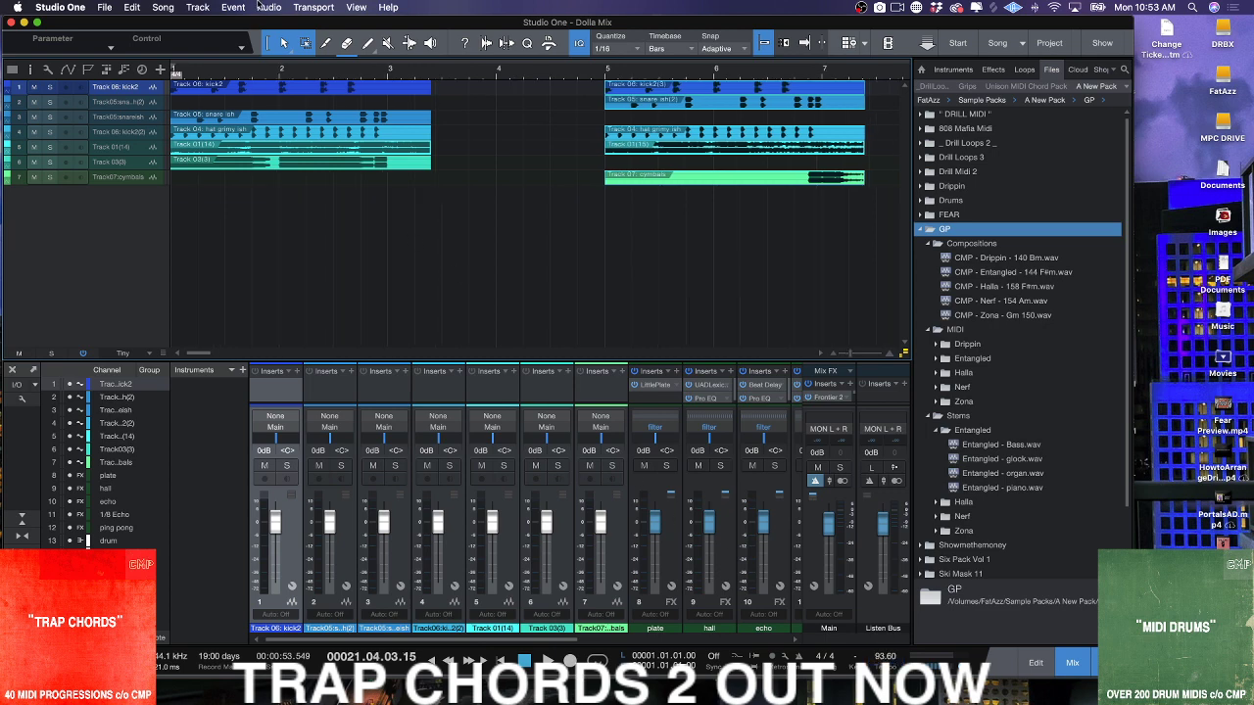
# - Zoom in on the arrangement and relaunch MPC from the Dock
pyautogui.moveTo(312, 77)
pyautogui.mouseDown()
pyautogui.moveTo(346, 130)
pyautogui.moveTo(329, 76)
pyautogui.mouseUp()
pyautogui.moveTo(199, 695)
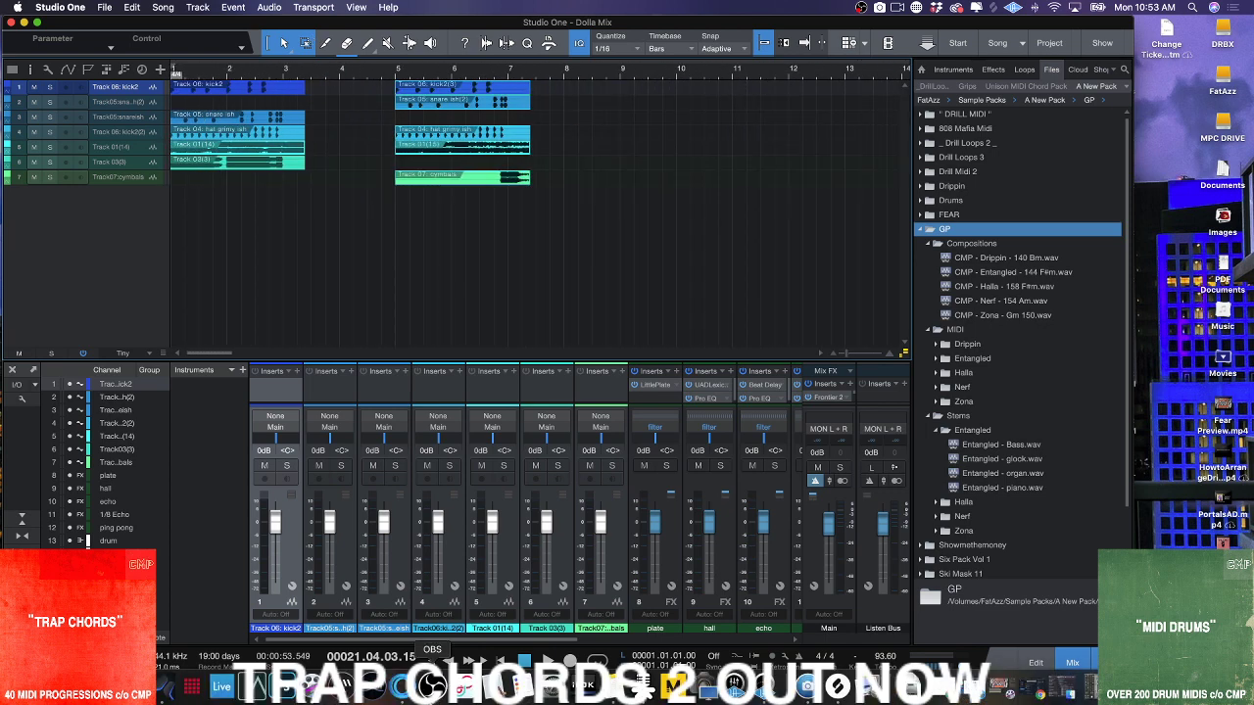
pyautogui.click(199, 689)
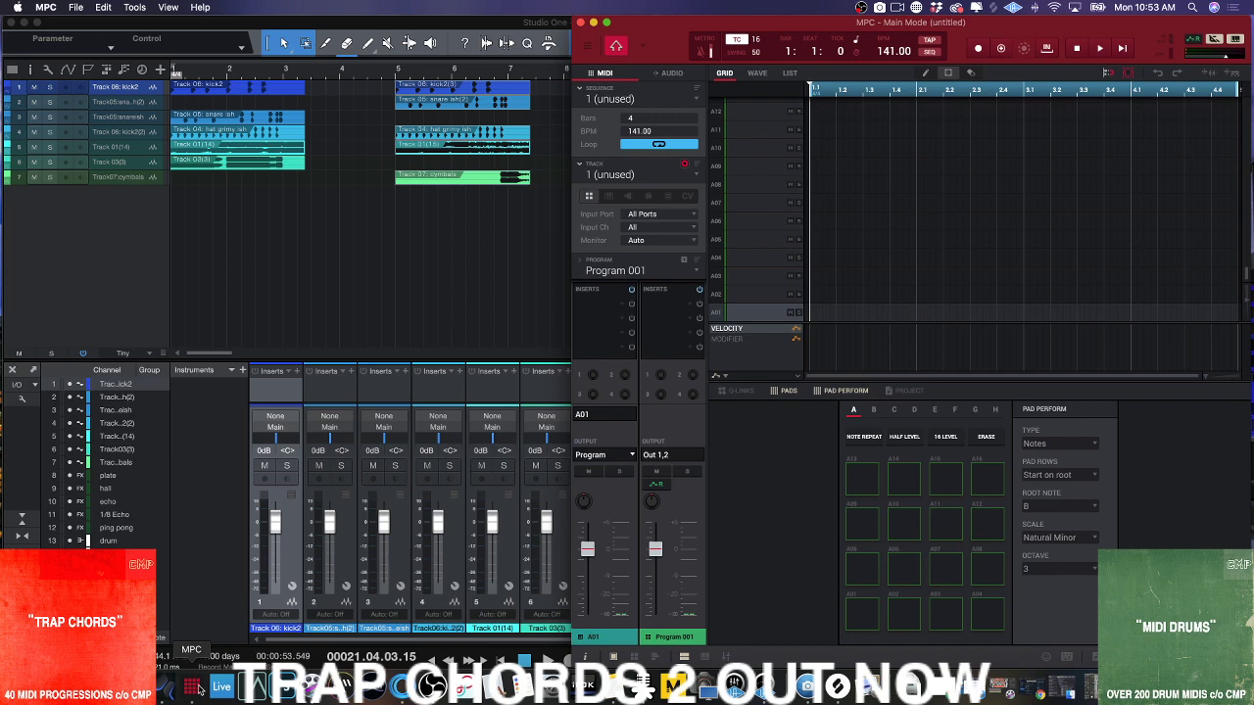
# - Load Hanno bey.xpj from File > Load Recent, then minimize MPC to reveal Studio One
pyautogui.click(587, 46)
pyautogui.moveTo(610, 66)
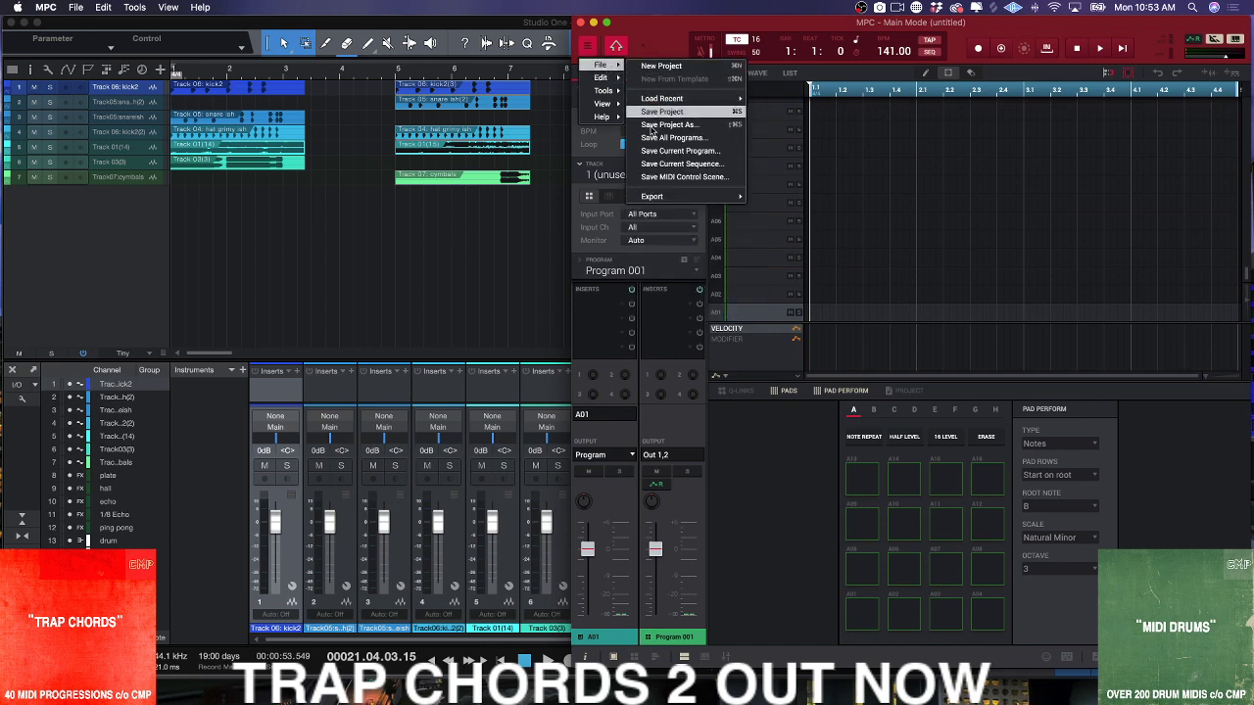
pyautogui.moveTo(691, 101)
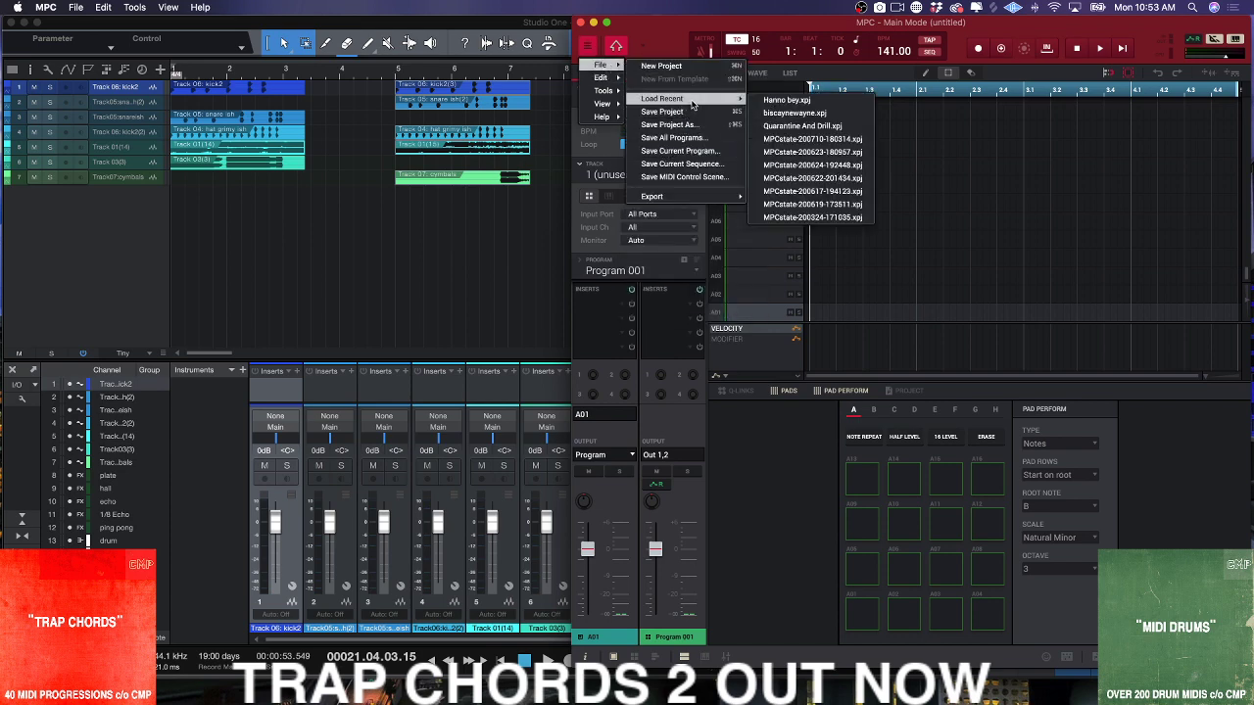
pyautogui.click(779, 100)
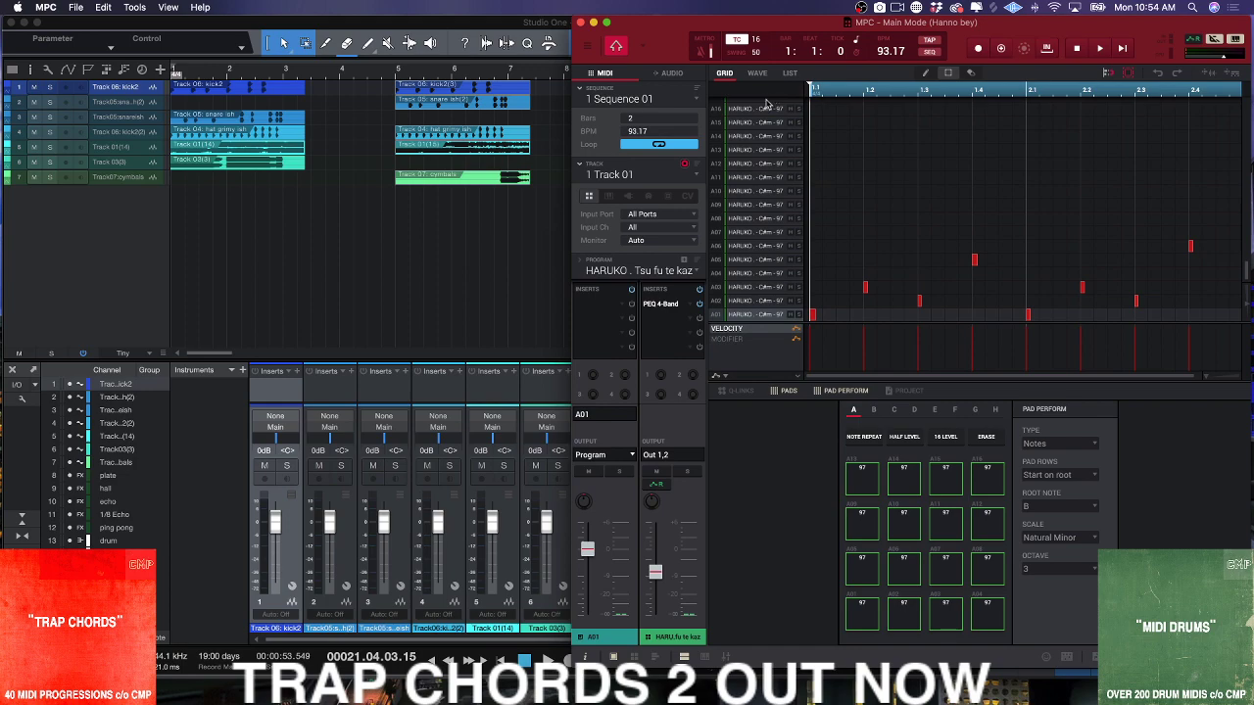
pyautogui.click(592, 23)
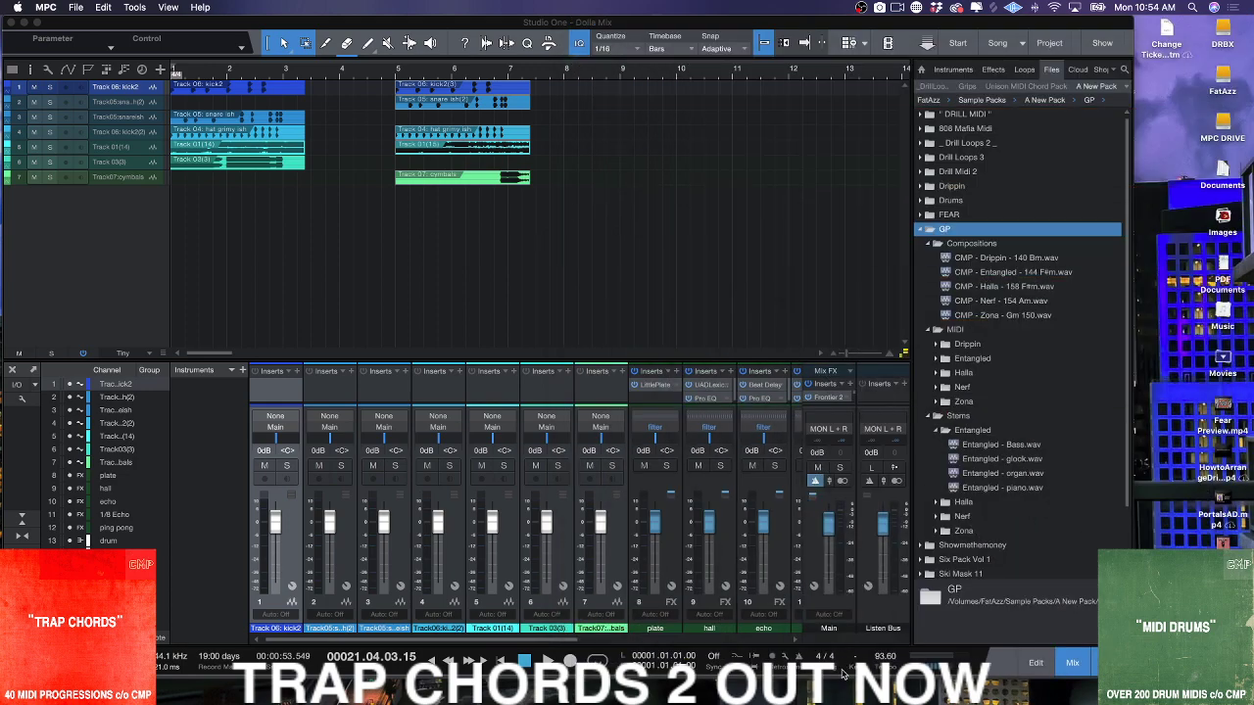
# - Set the song tempo to 93.17 BPM
pyautogui.click(891, 656)
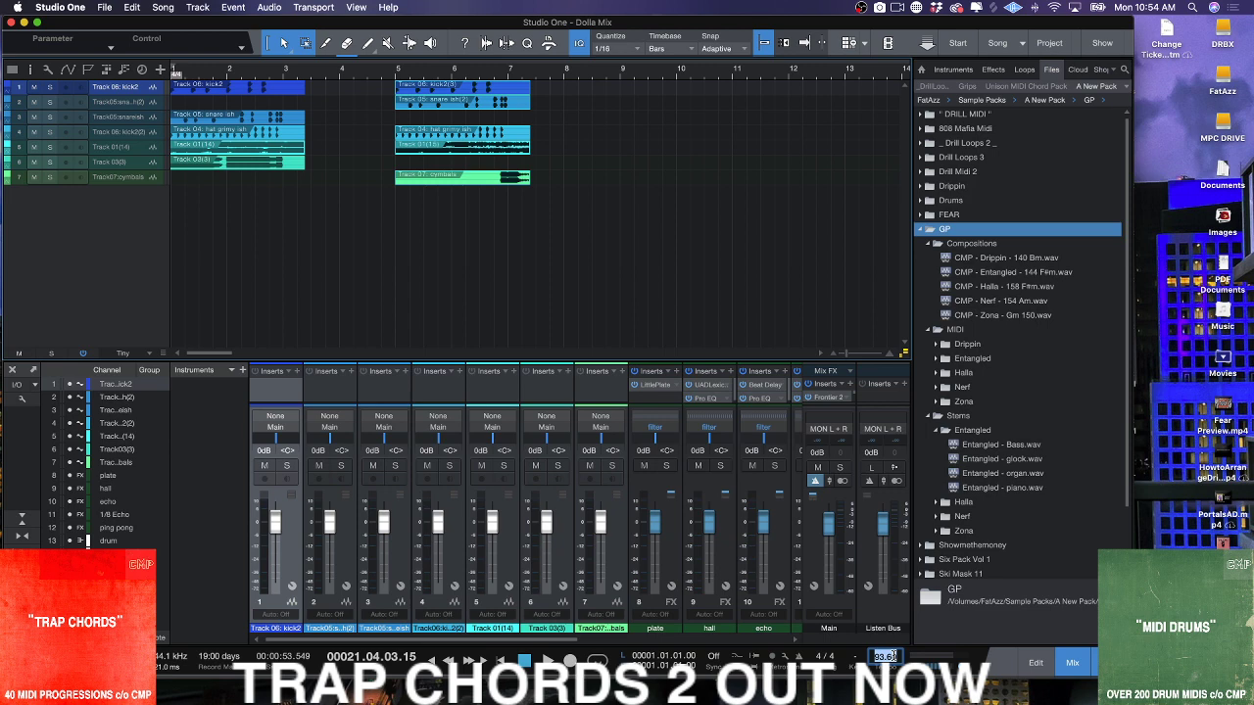
pyautogui.write('93.17')
pyautogui.press('Return')
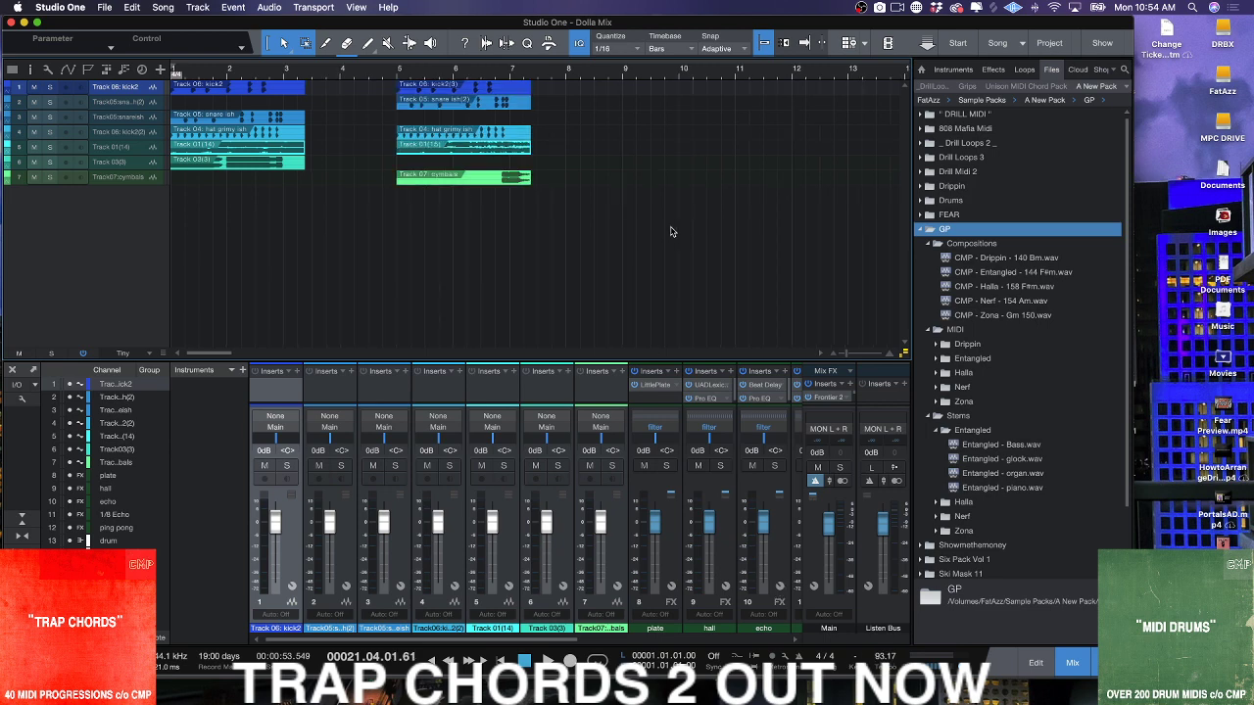
# - Trim the first clip group to end at bar 3
pyautogui.press('e')
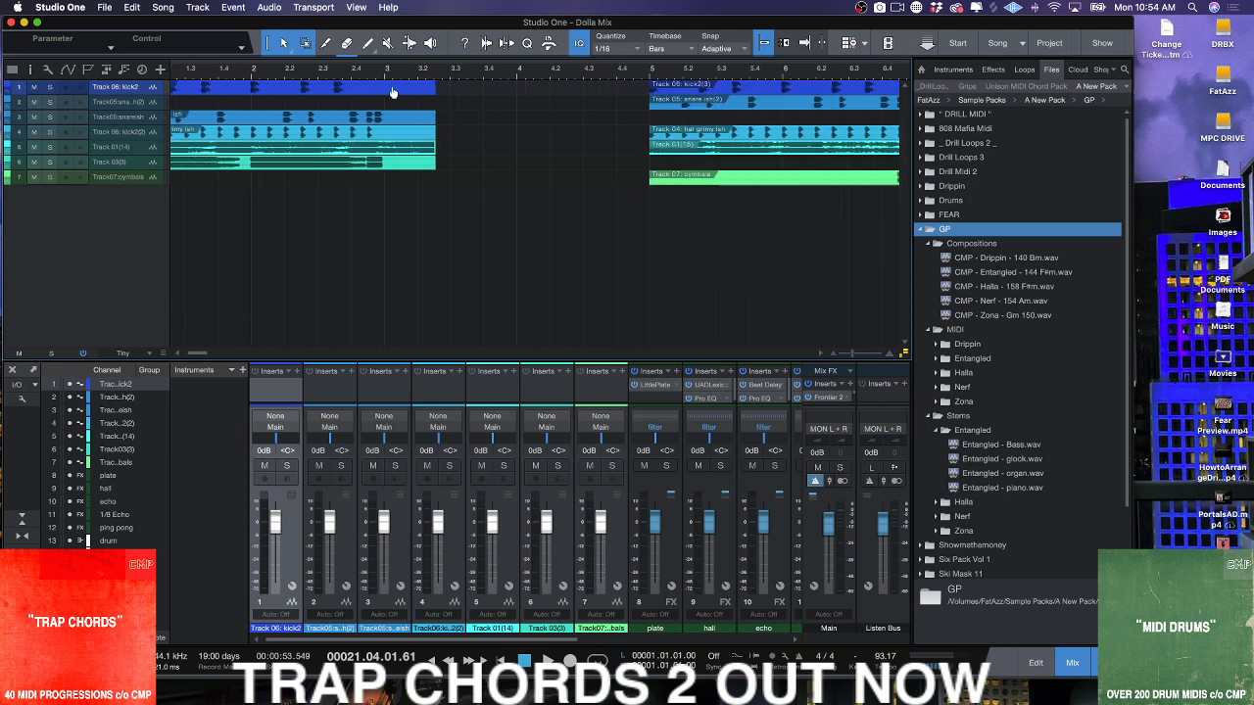
pyautogui.click(430, 87)
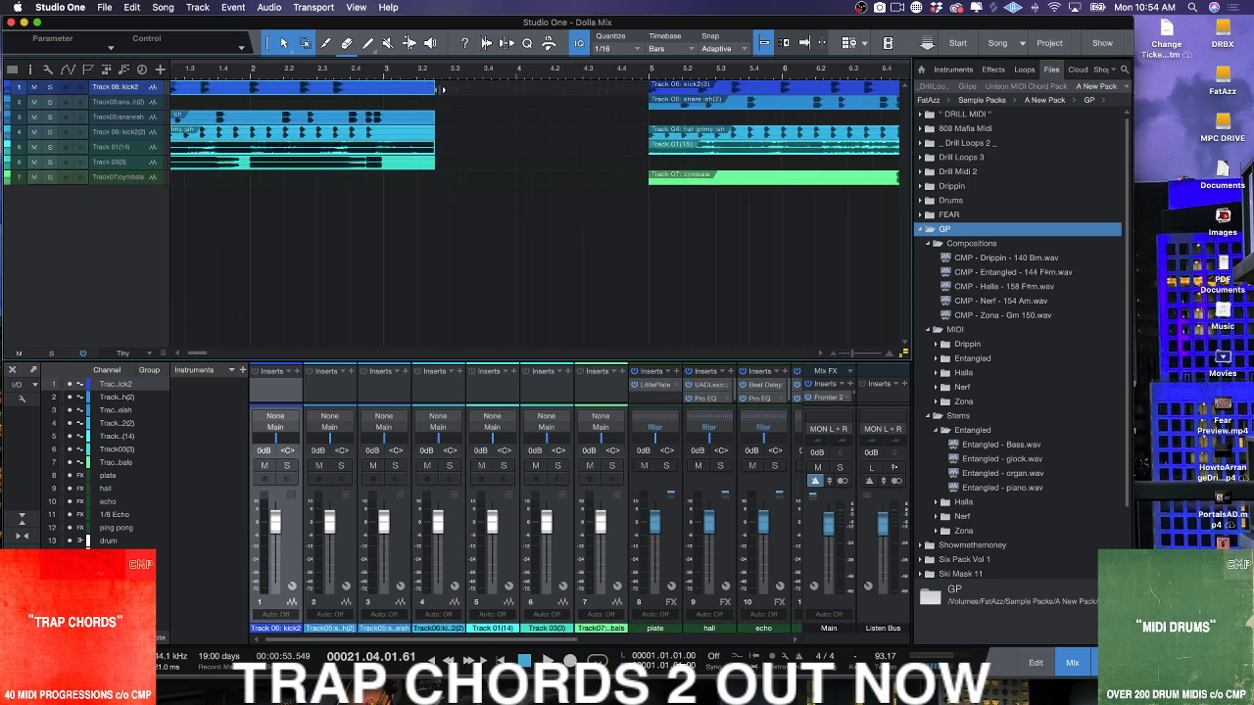
pyautogui.moveTo(440, 88); pyautogui.dragTo(386, 88)
# - Move the second clip group to start at bar 3 and trim it to end at bar 5
pyautogui.press('w')
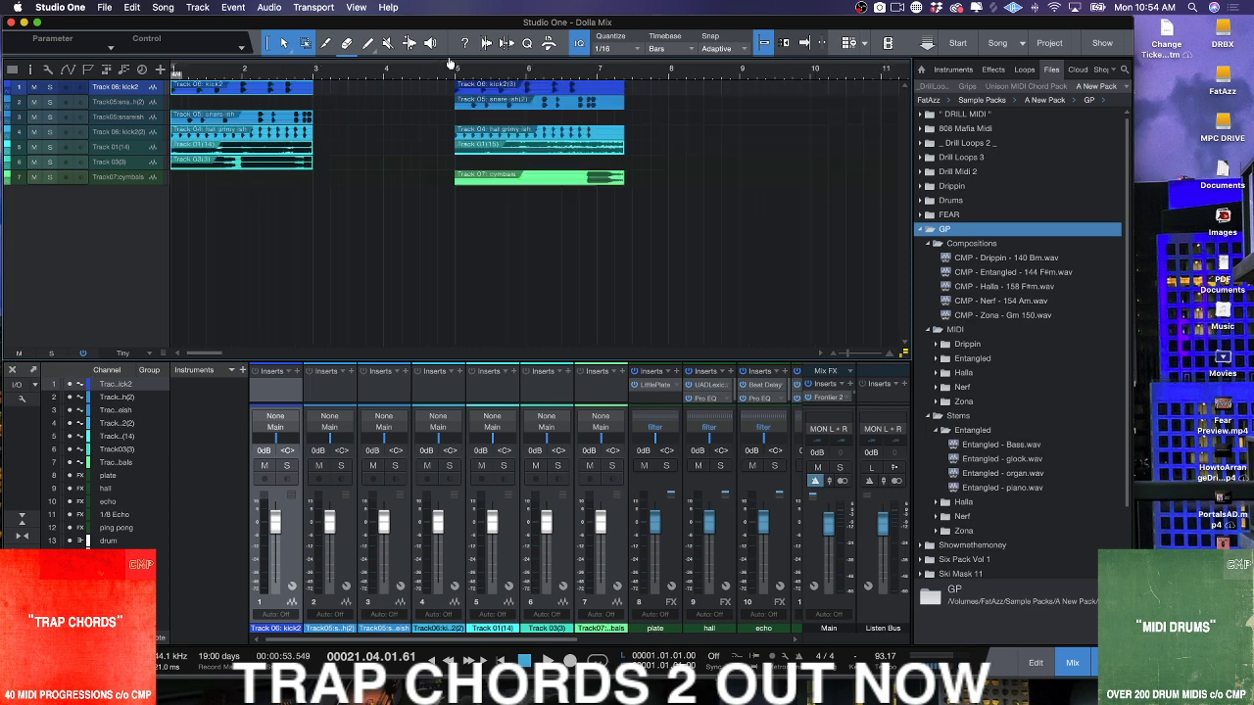
pyautogui.press('w')
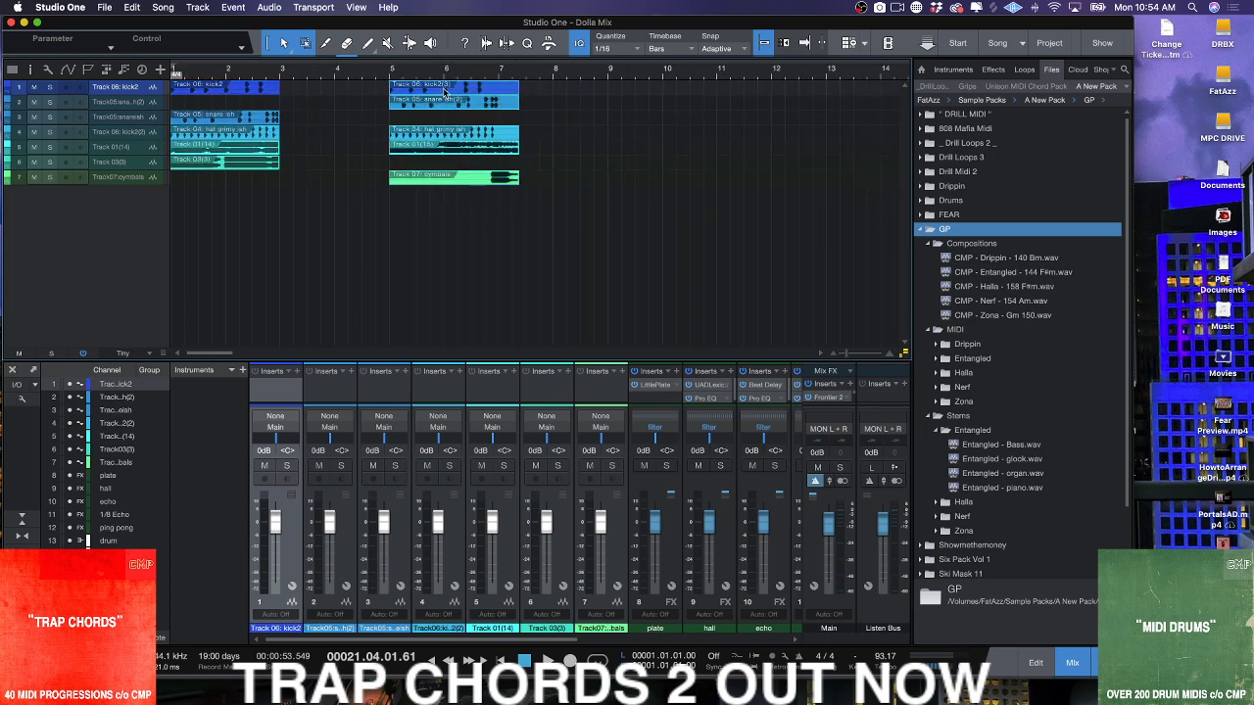
pyautogui.moveTo(444, 90); pyautogui.dragTo(336, 90)
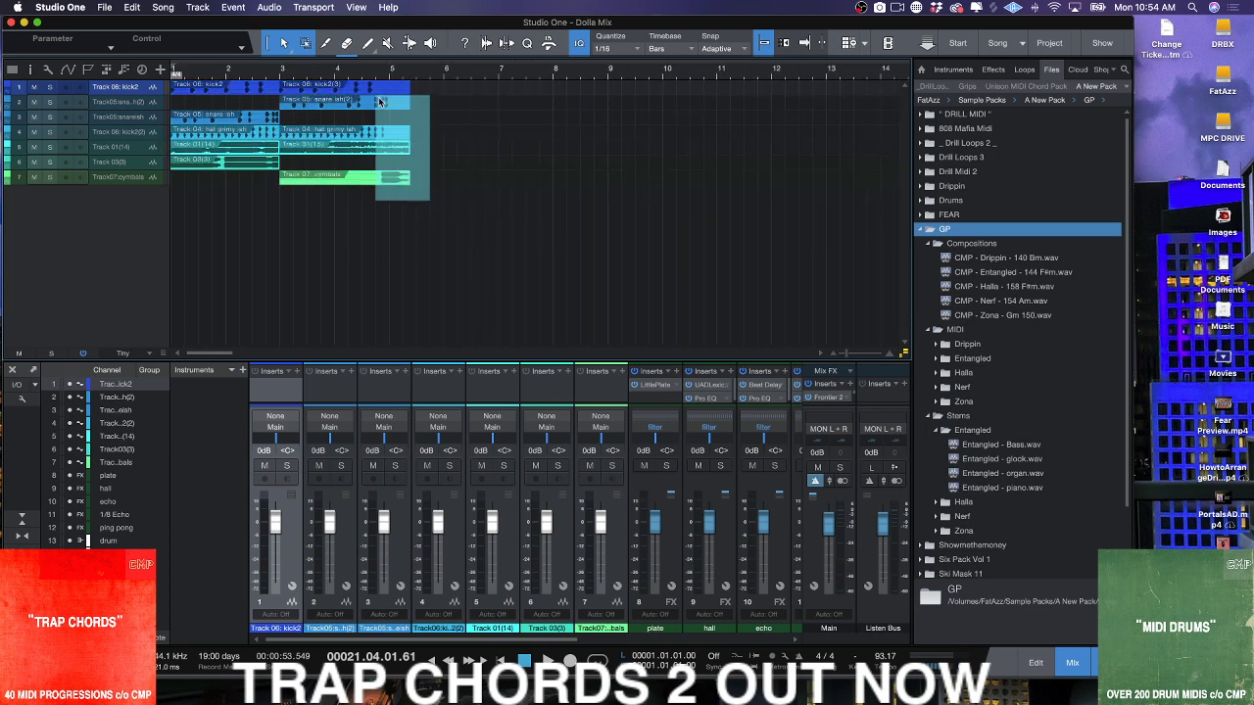
pyautogui.click(404, 103)
pyautogui.moveTo(457, 198); pyautogui.dragTo(333, 80)
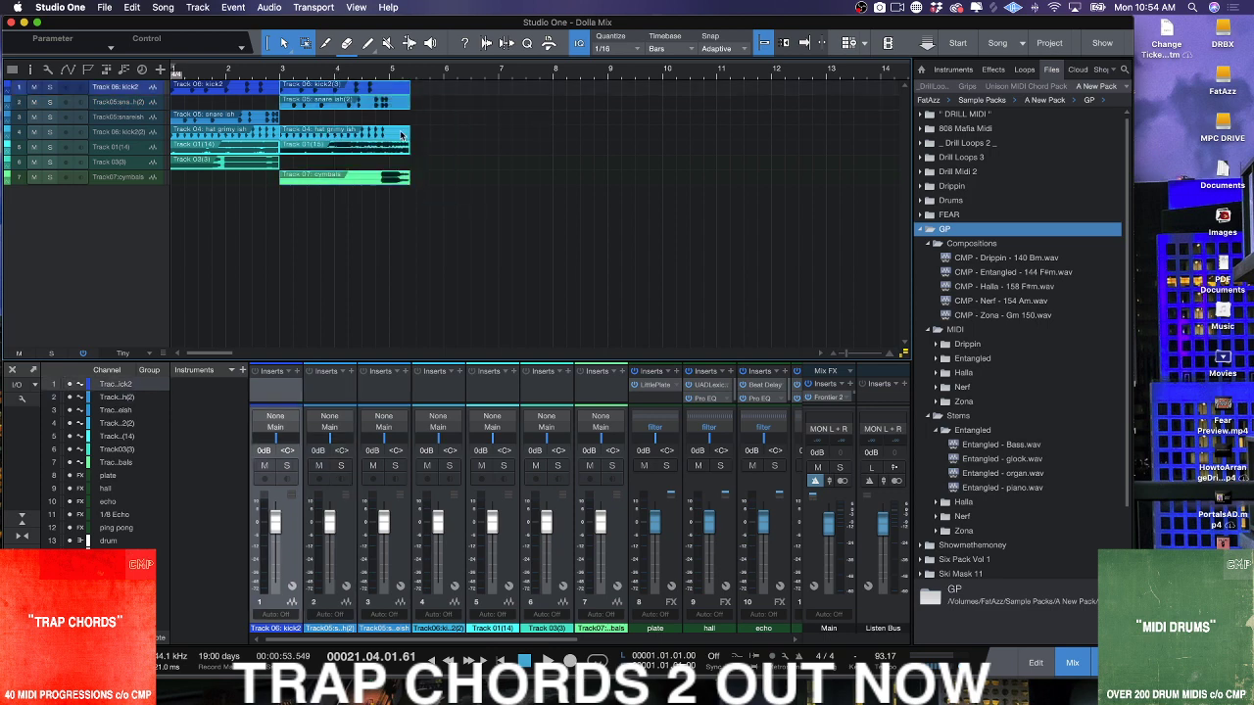
pyautogui.moveTo(408, 94); pyautogui.dragTo(410, 181)
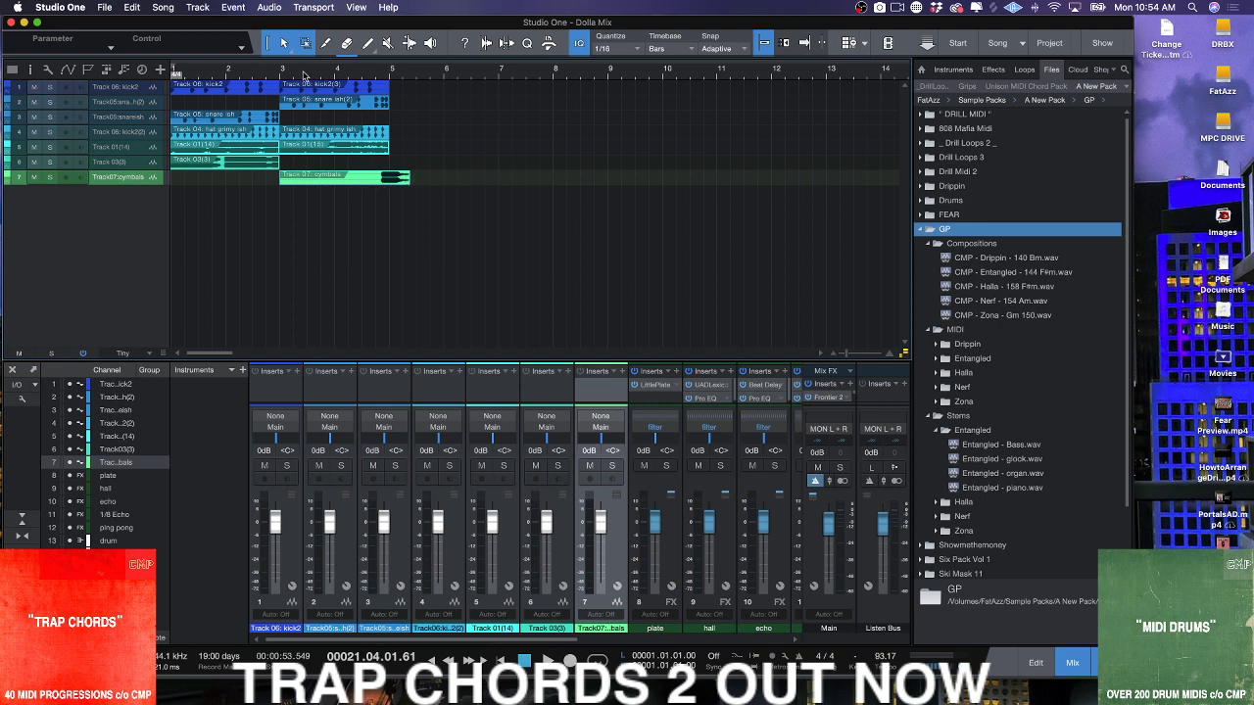
pyautogui.moveTo(280, 70); pyautogui.dragTo(380, 68)
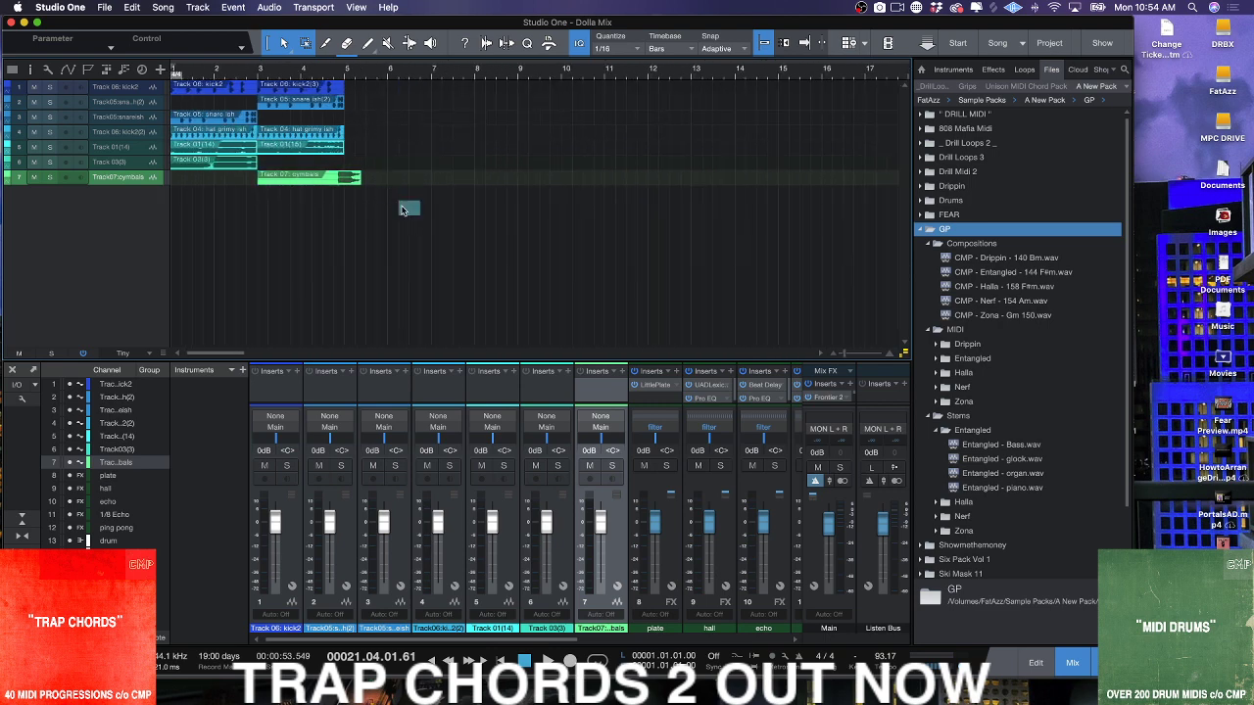
# - Move the bar-3 clips to bar 9 and repeat the bar-1 clips three times up to bar 9
pyautogui.click(286, 88)
pyautogui.moveTo(287, 89); pyautogui.dragTo(545, 88)
pyautogui.moveTo(303, 166); pyautogui.dragTo(167, 85)
pyautogui.press('d')
pyautogui.press('d')
pyautogui.press('d')
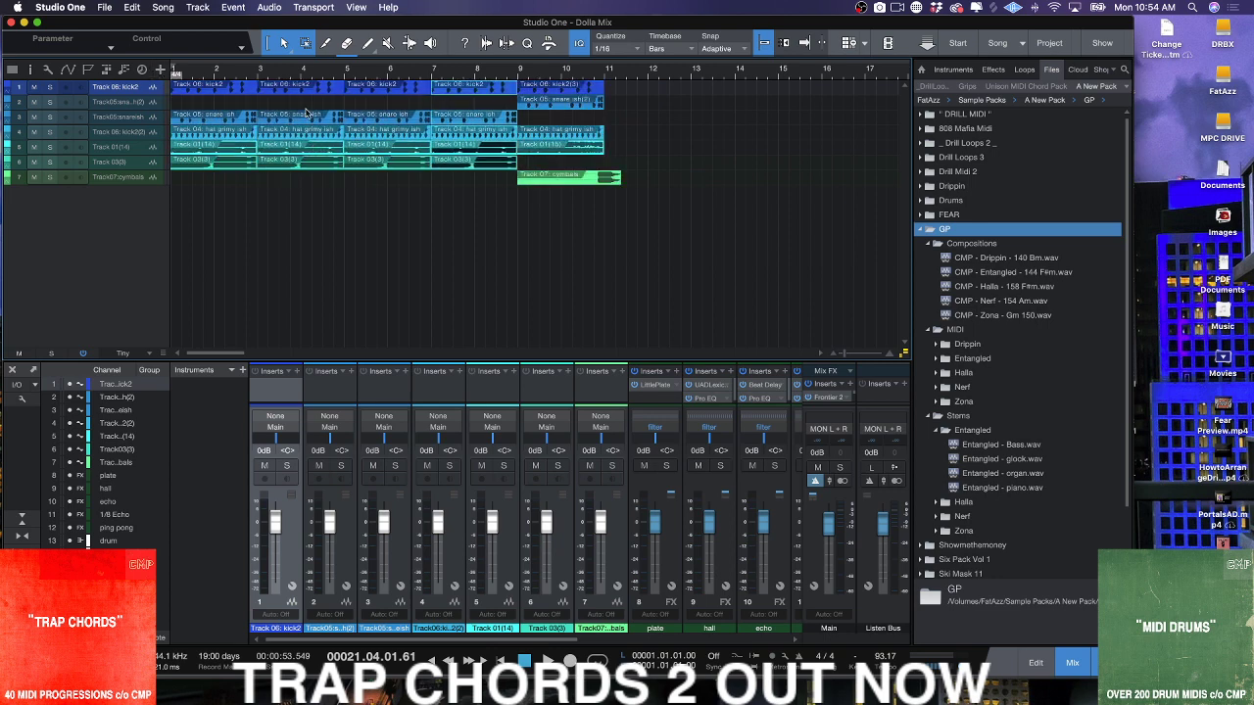
# - Play the song from the start and turn the main output volume down
pyautogui.click(213, 71)
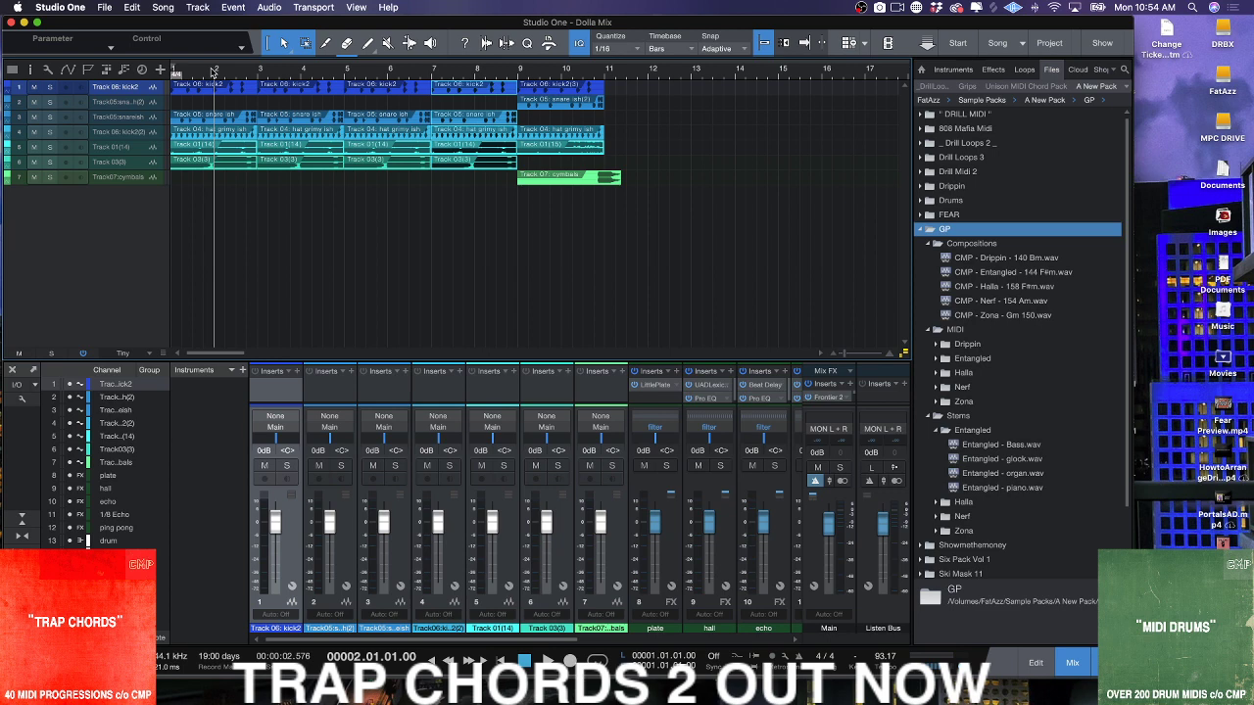
pyautogui.press('Return')
pyautogui.press('space')
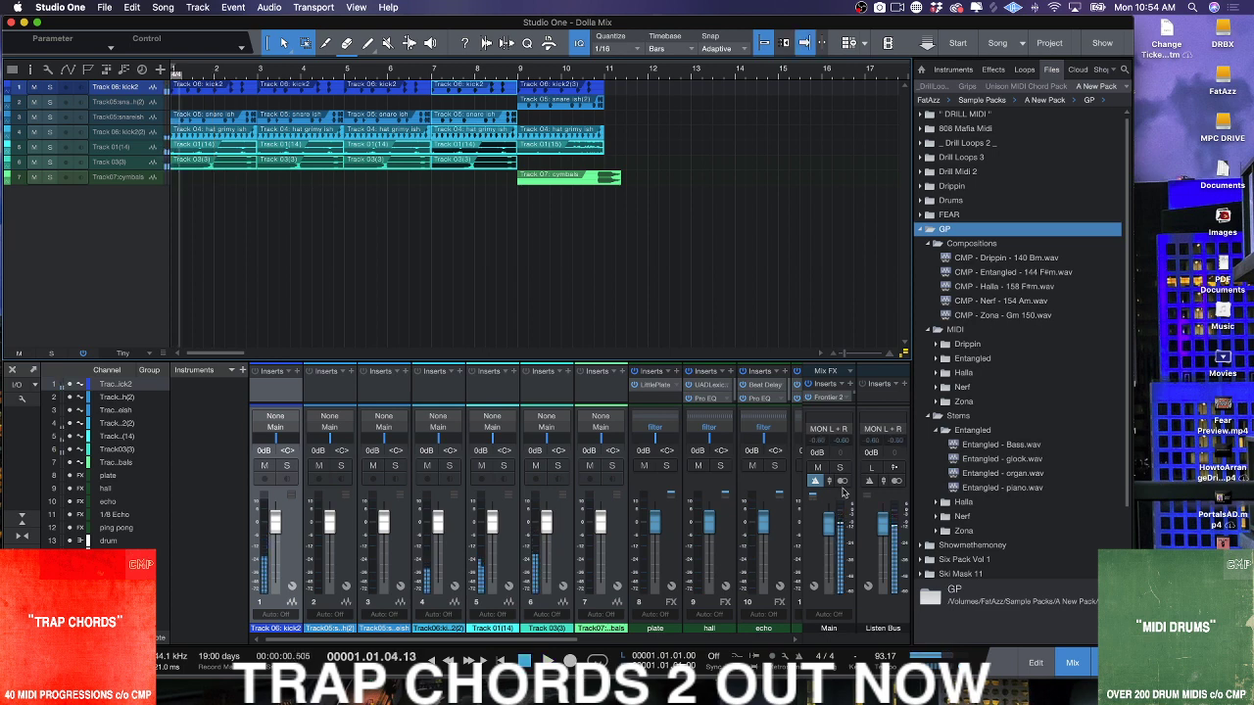
pyautogui.moveTo(829, 525); pyautogui.dragTo(832, 556)
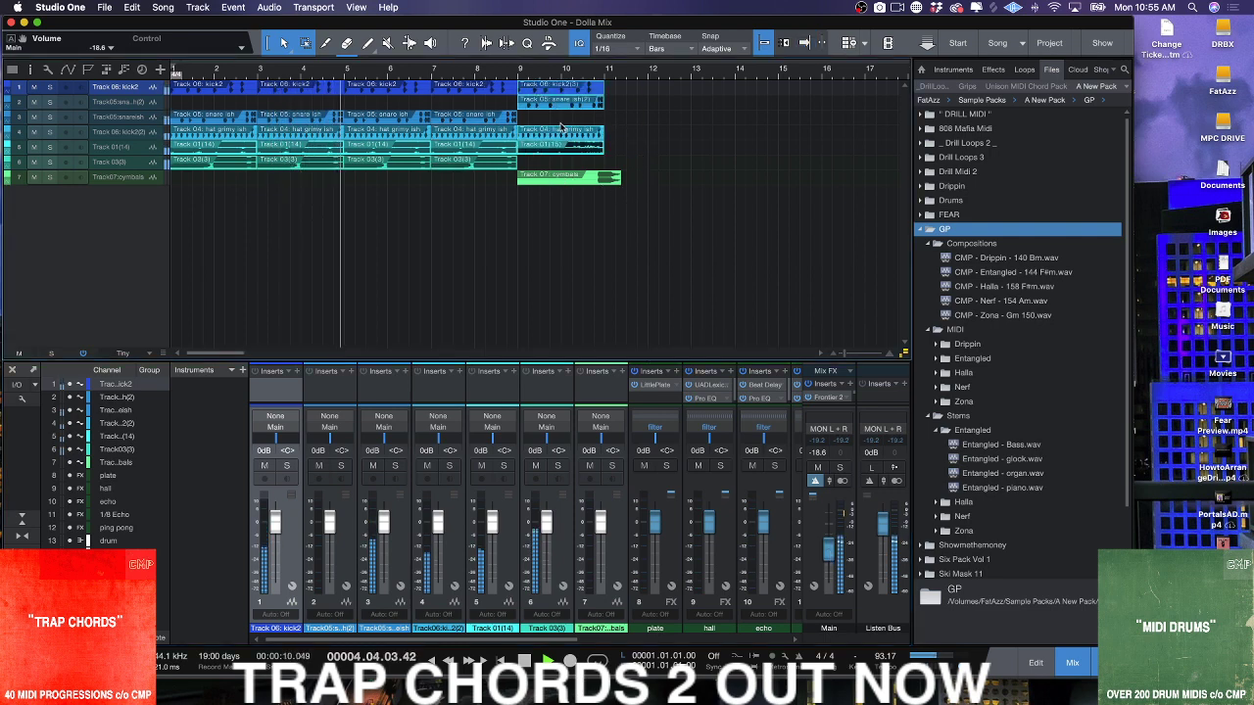
# - Duplicate the tracks 1–5 clips after bar 11 and the cymbals clip, shortening the original cymbals
pyautogui.press('d')
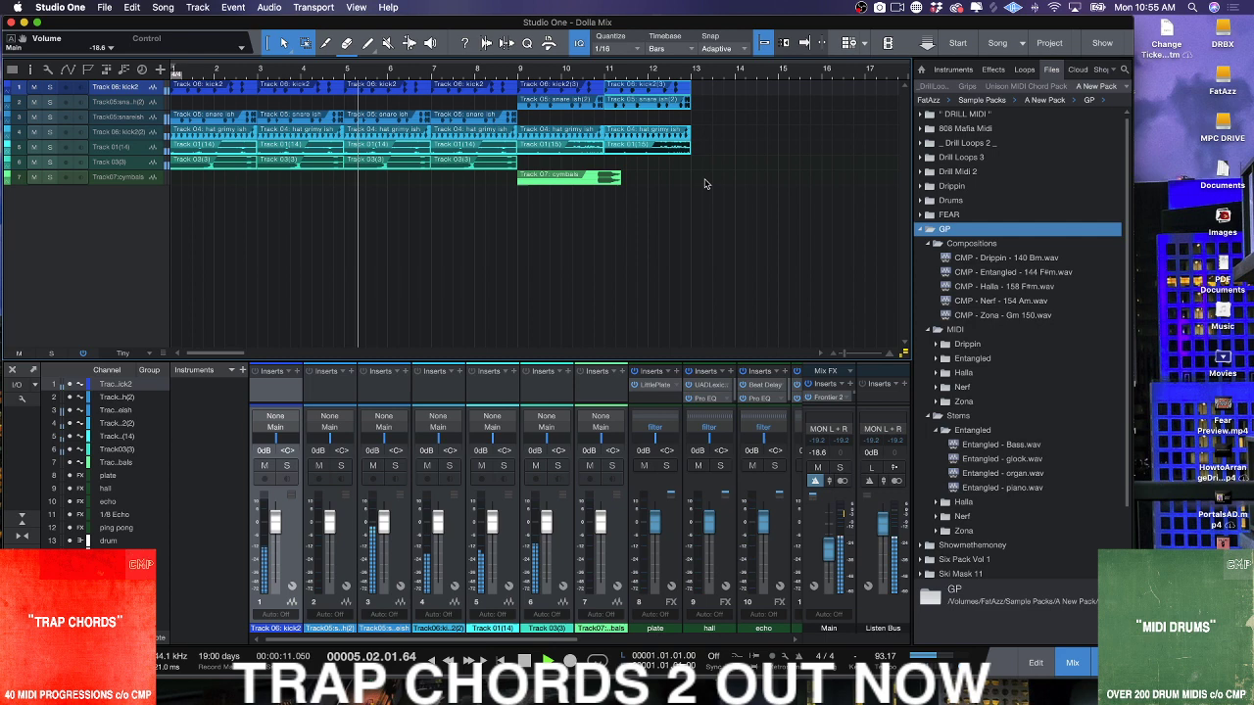
pyautogui.click(614, 181)
pyautogui.press('d')
pyautogui.moveTo(619, 181)
pyautogui.mouseDown()
pyautogui.moveTo(605, 182)
pyautogui.moveTo(642, 181)
pyautogui.moveTo(607, 179)
pyautogui.moveTo(624, 180)
pyautogui.mouseUp()
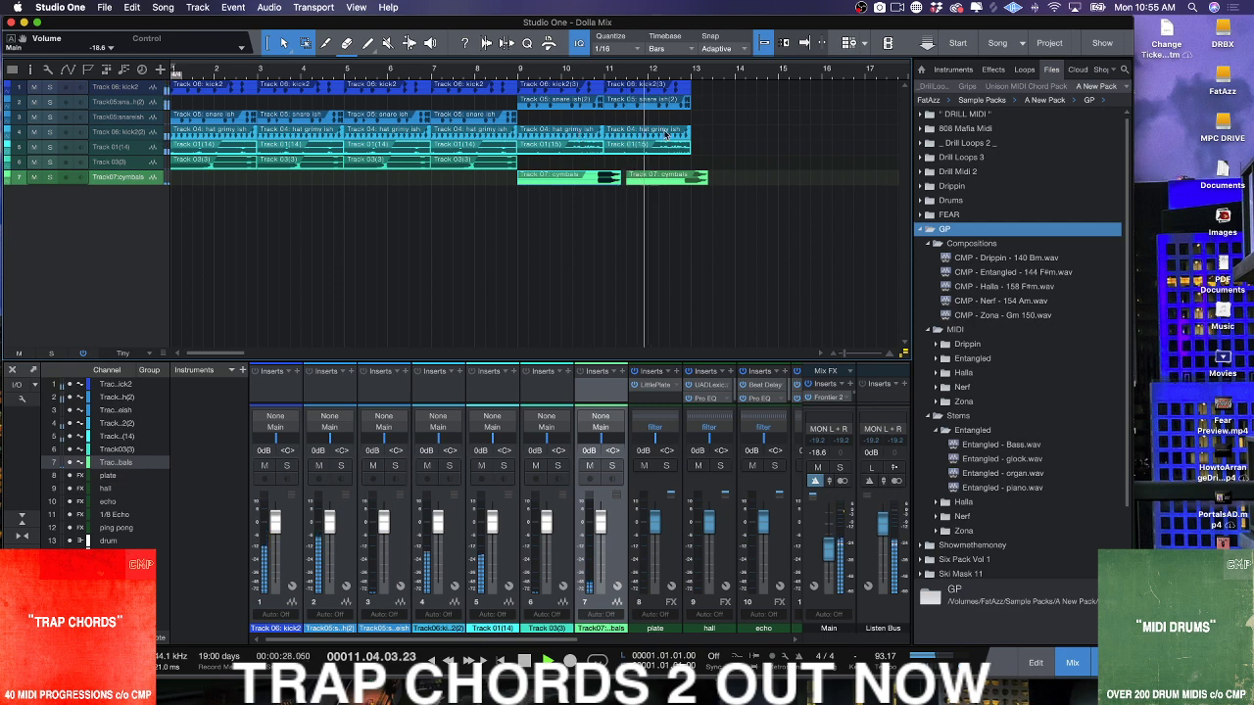
# - Duplicate all track clips, slide the copies to follow bar 13, and play the arrangement out to bar 25
pyautogui.click(735, 204)
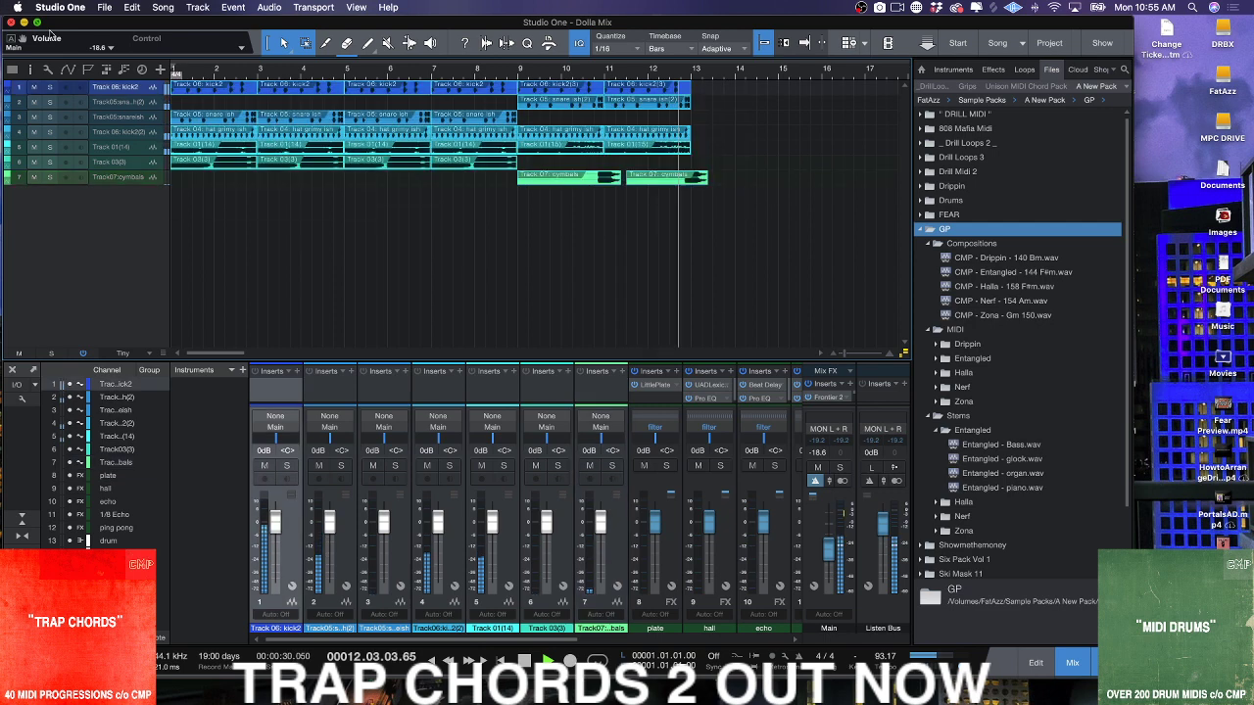
pyautogui.press('d')
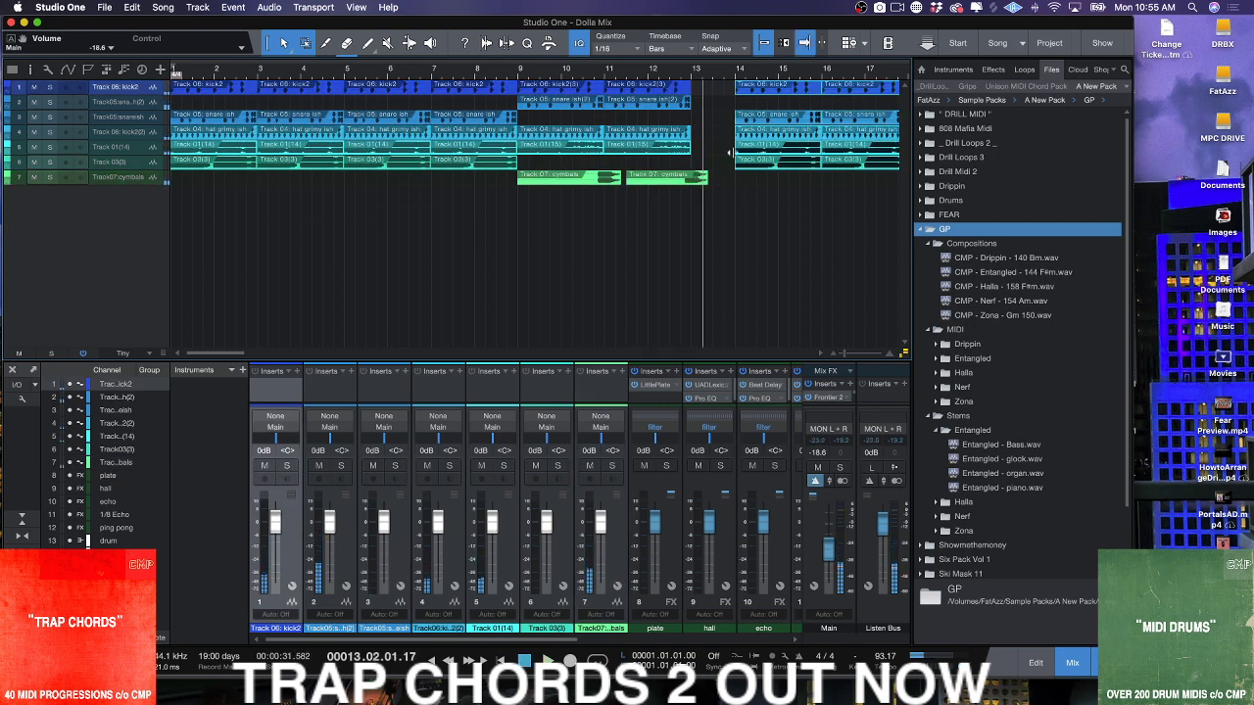
pyautogui.moveTo(755, 98); pyautogui.dragTo(688, 86)
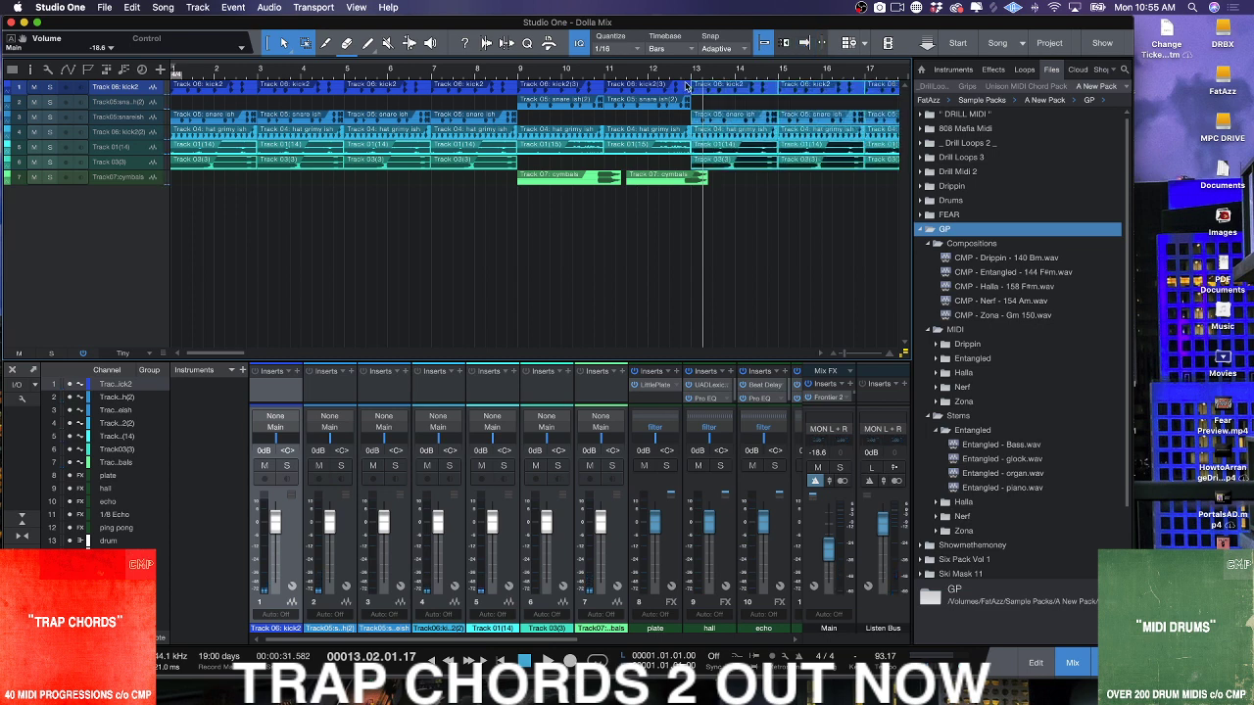
pyautogui.press('space')
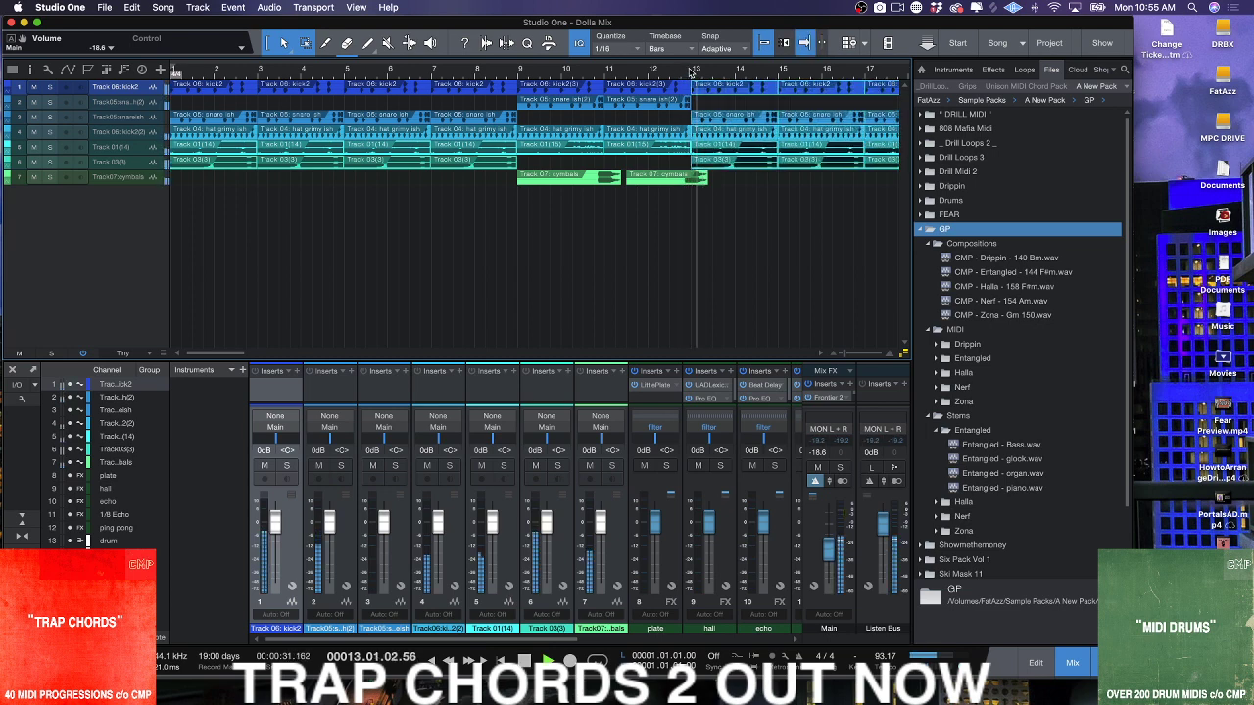
pyautogui.press('w')
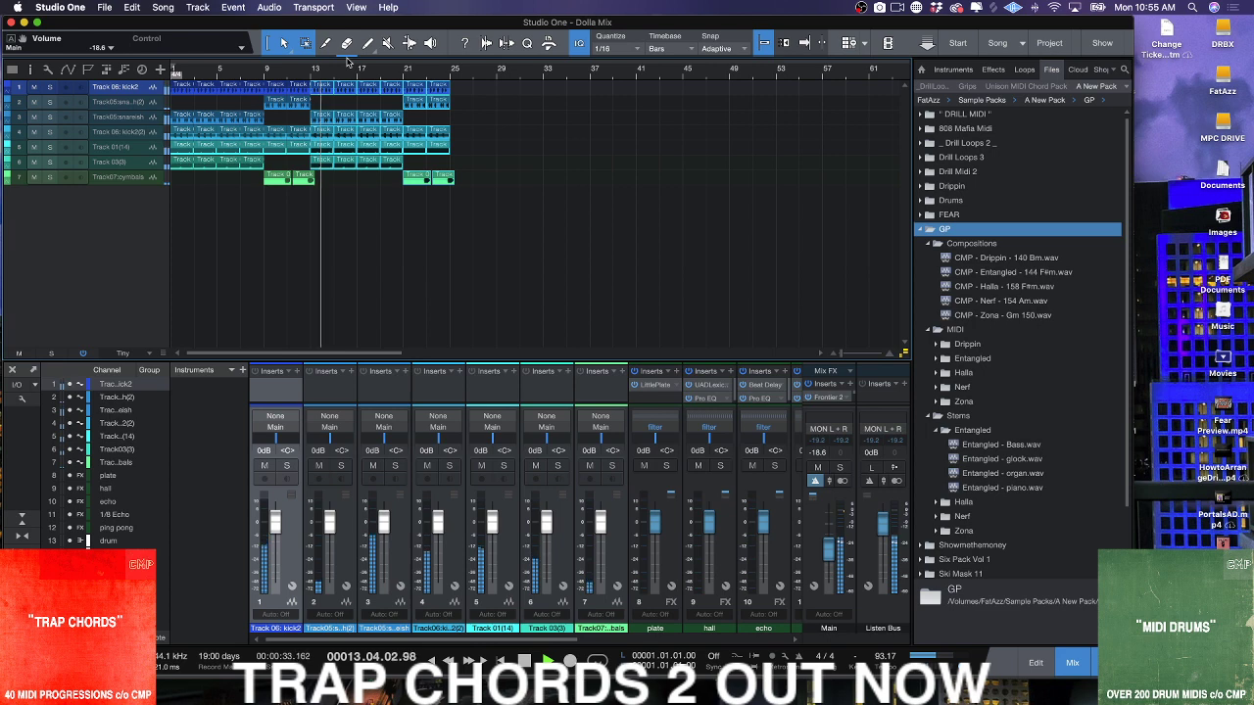
pyautogui.press('f')
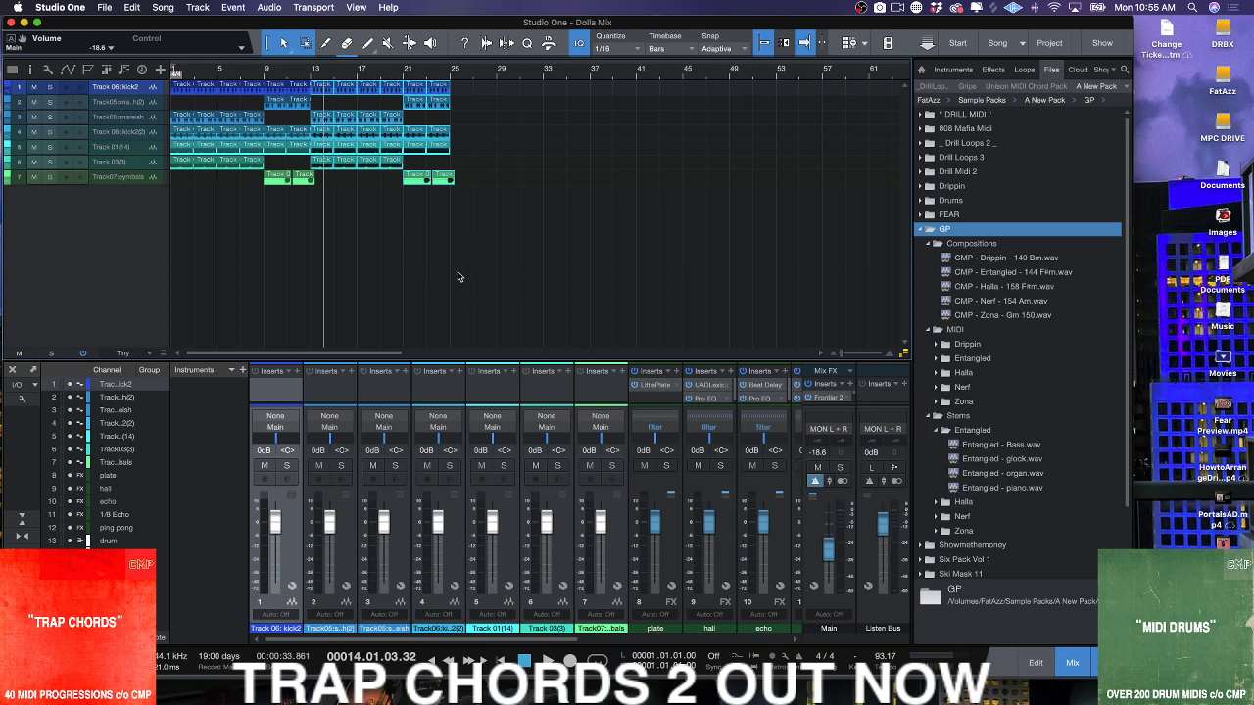
pyautogui.click(457, 169)
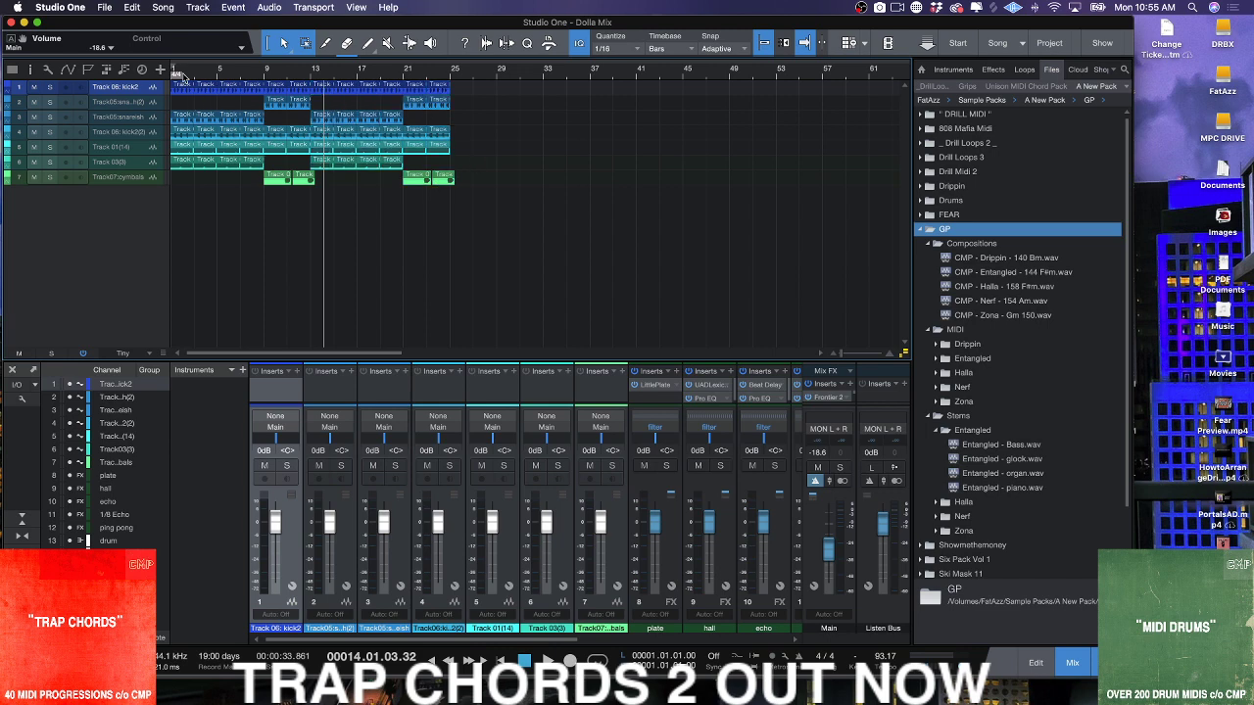
# - Show the chord track and set the track height to Medium
pyautogui.press('e')
pyautogui.click(123, 68)
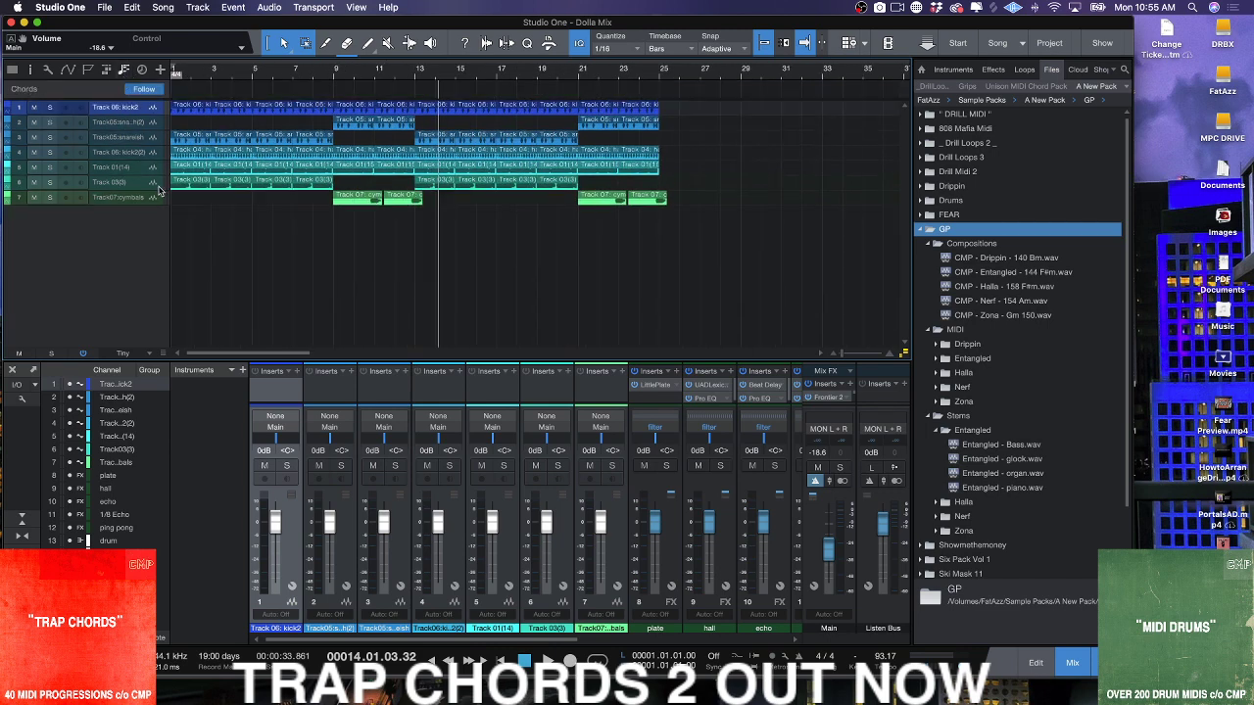
pyautogui.hotkey('shift', 'e')
pyautogui.hotkey('shift', 'e')
pyautogui.hotkey('shift', 'e')
pyautogui.hotkey('shift', 'e')
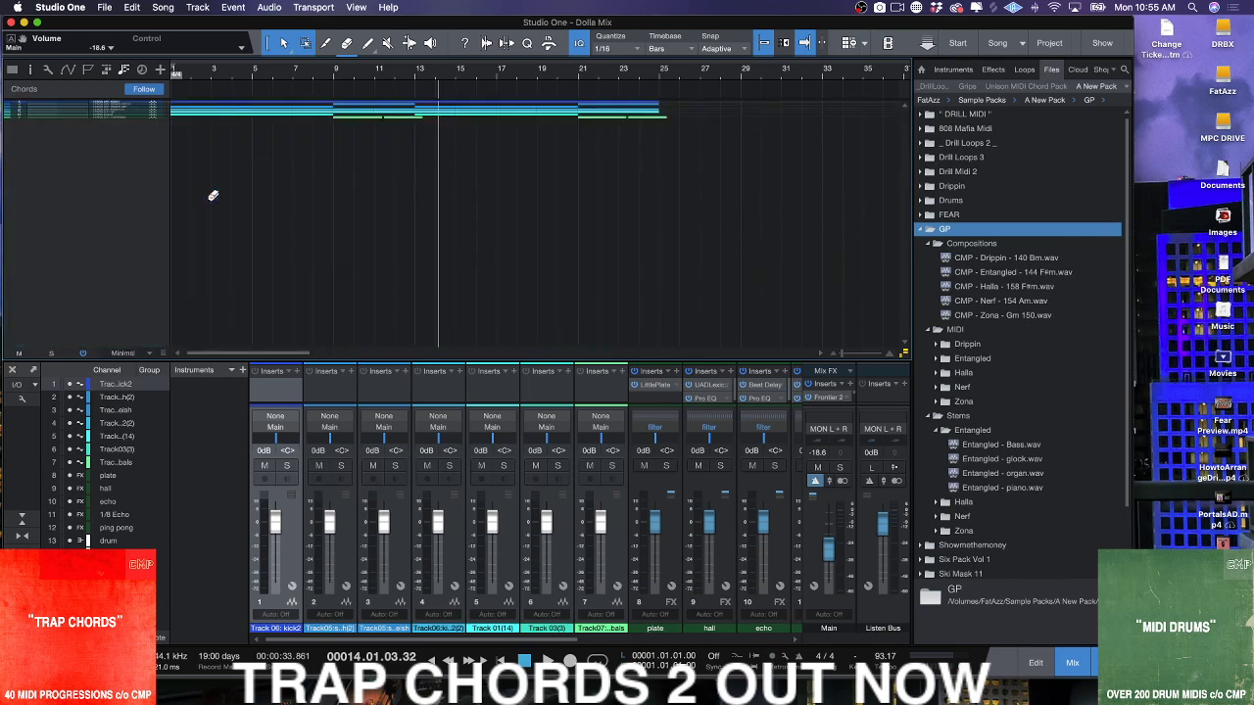
pyautogui.hotkey('shift', 'w')
pyautogui.scroll(-5, 210, 201)
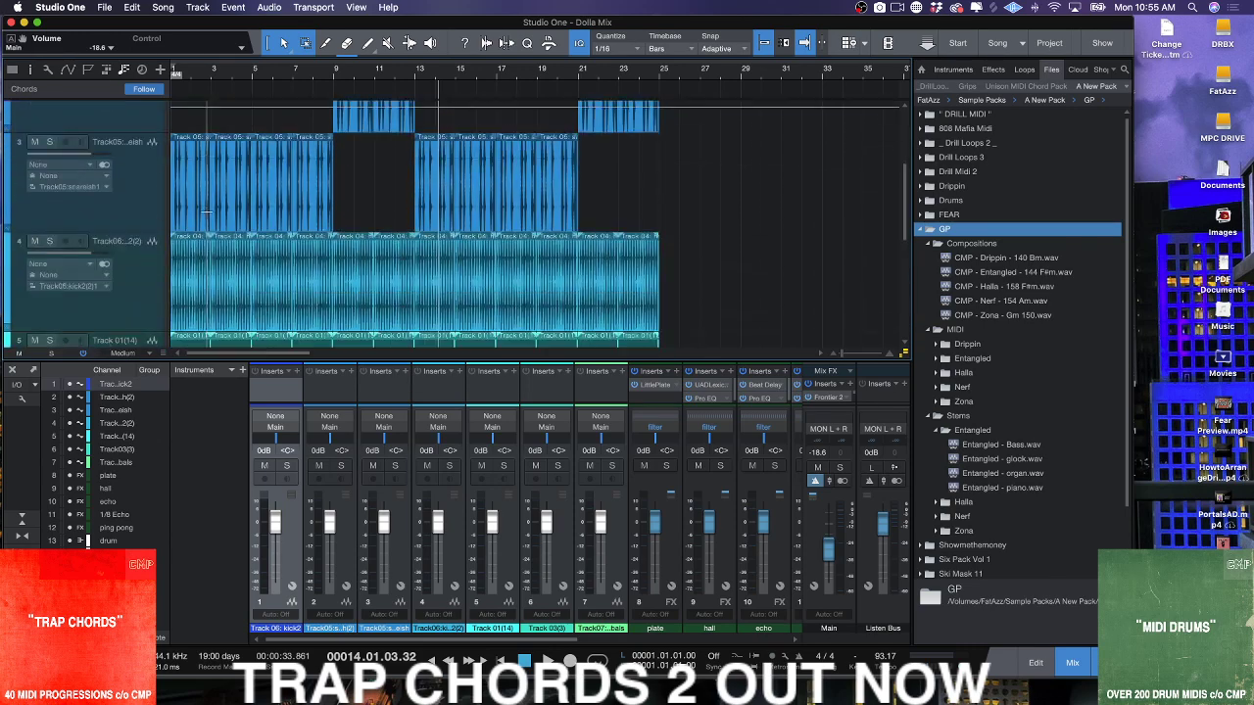
pyautogui.scroll(2, 206, 211)
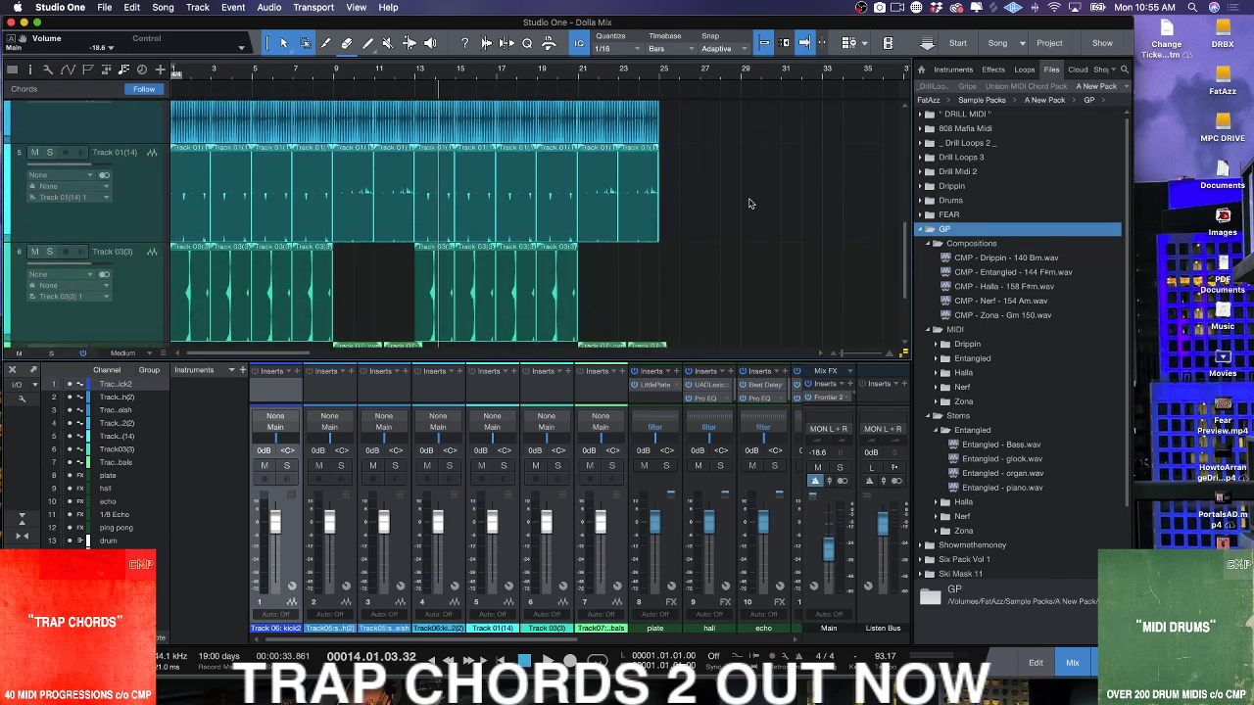
# - Drag track 4's audio onto the chord track to detect chords like Bm, G and F#7
pyautogui.moveTo(737, 203); pyautogui.dragTo(180, 200)
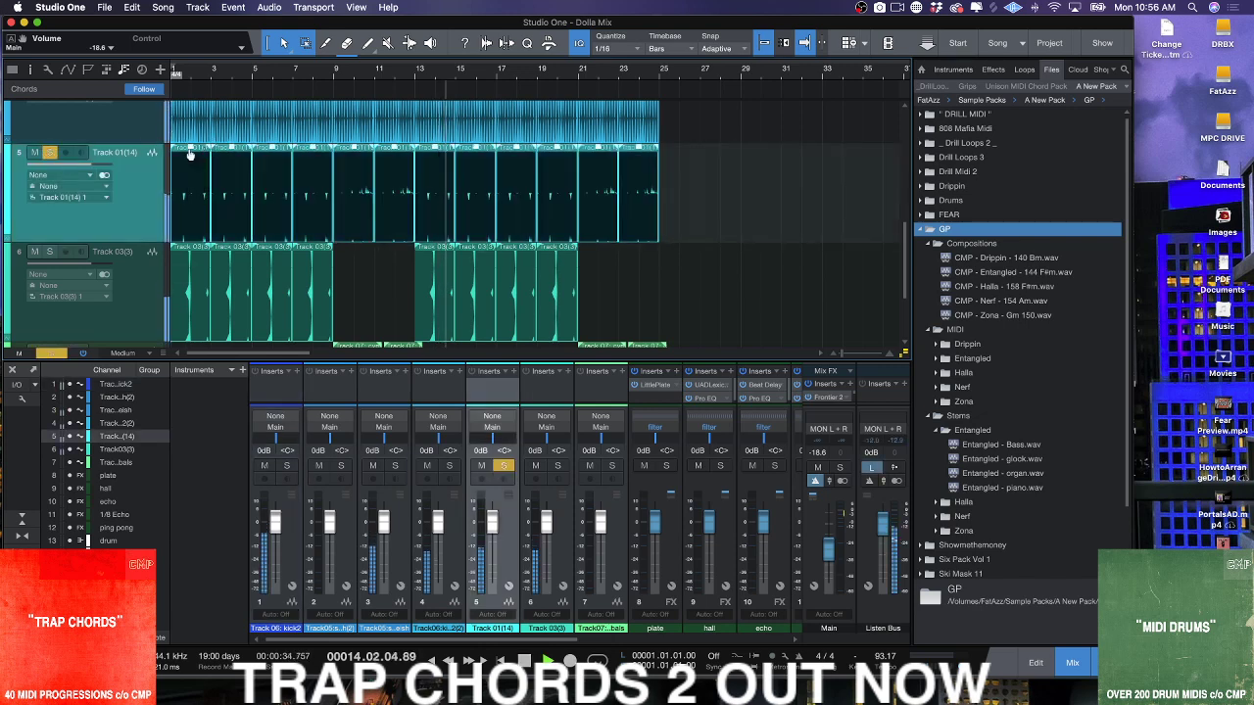
pyautogui.scroll(2, 411, 192)
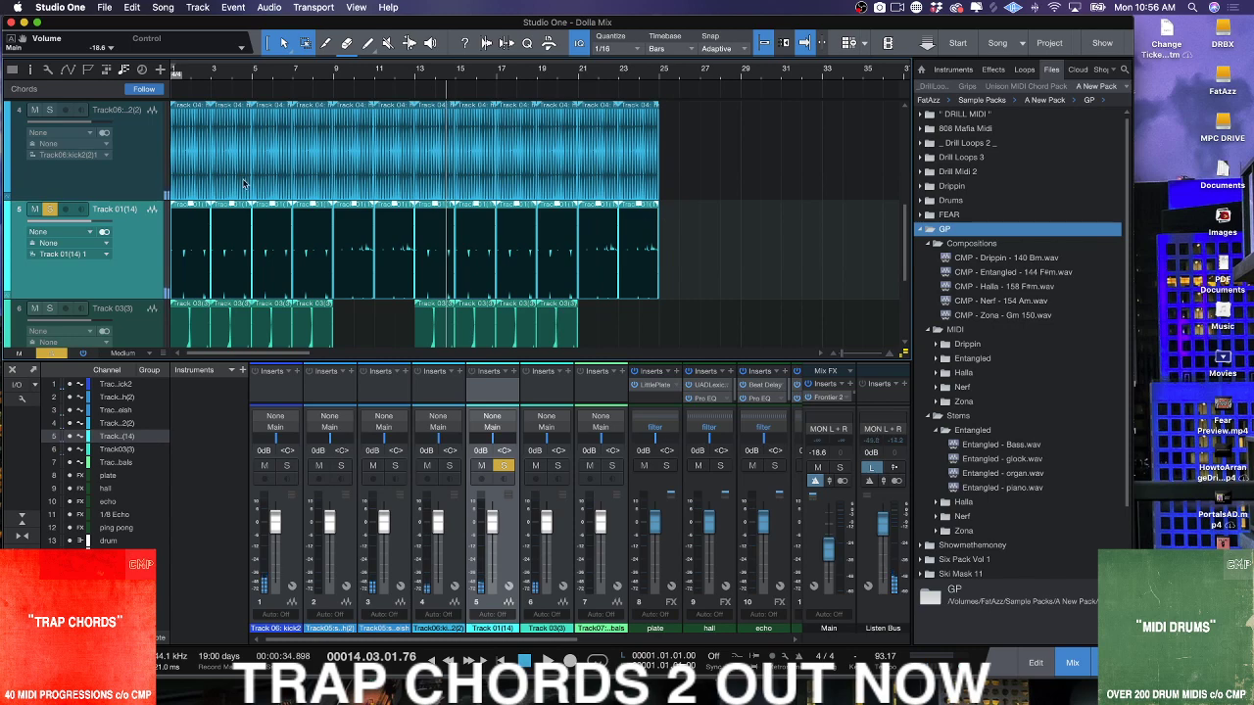
pyautogui.moveTo(192, 157); pyautogui.dragTo(189, 93)
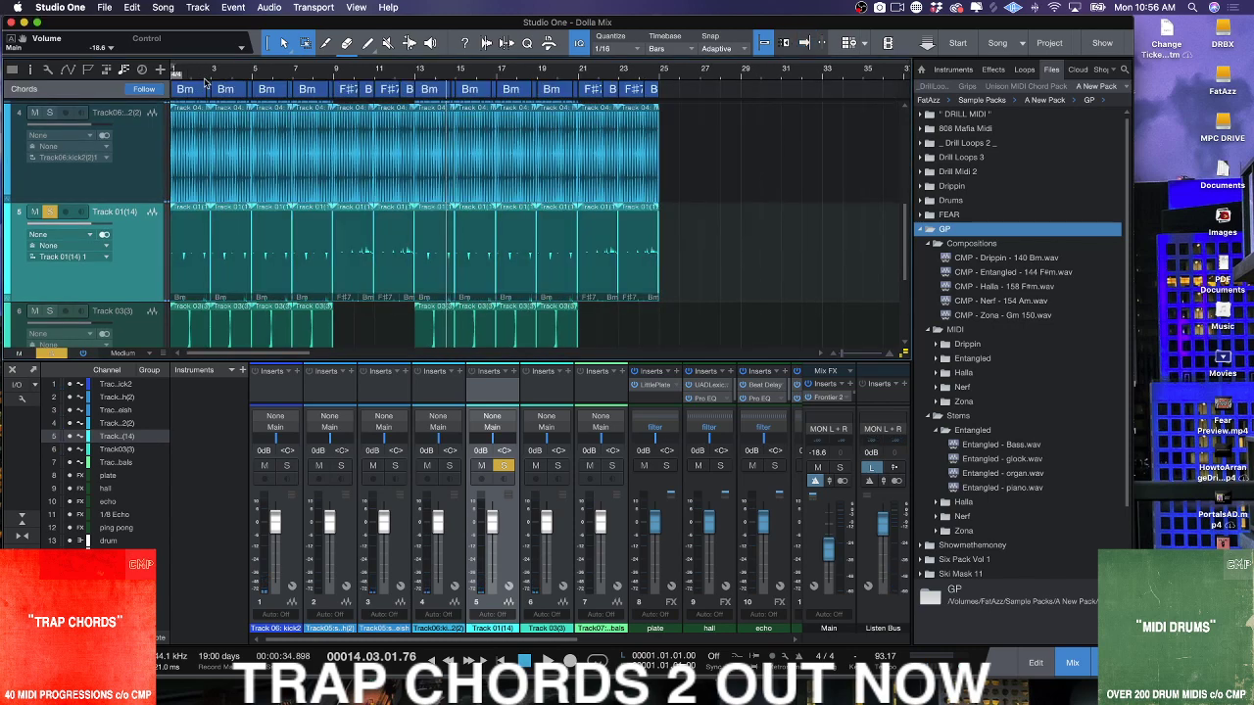
pyautogui.press('e')
pyautogui.press('e')
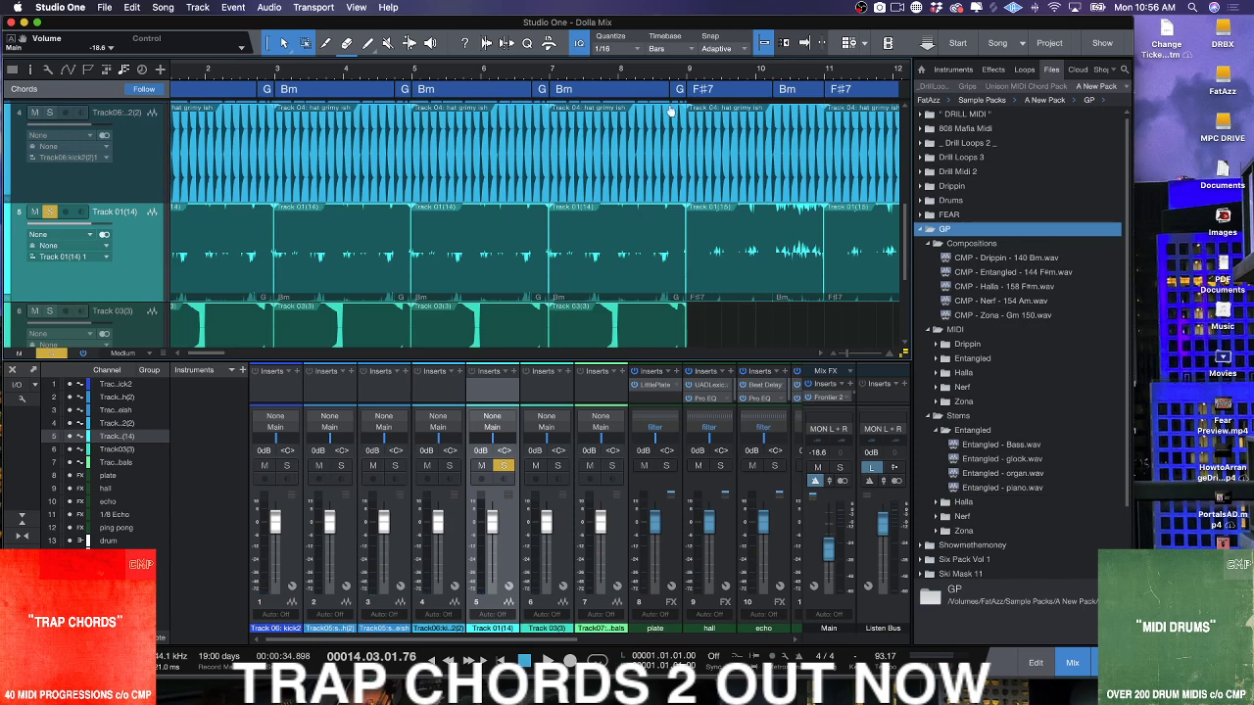
pyautogui.moveTo(538, 78)
pyautogui.mouseDown()
pyautogui.moveTo(547, 91)
pyautogui.moveTo(521, 93)
pyautogui.mouseUp()
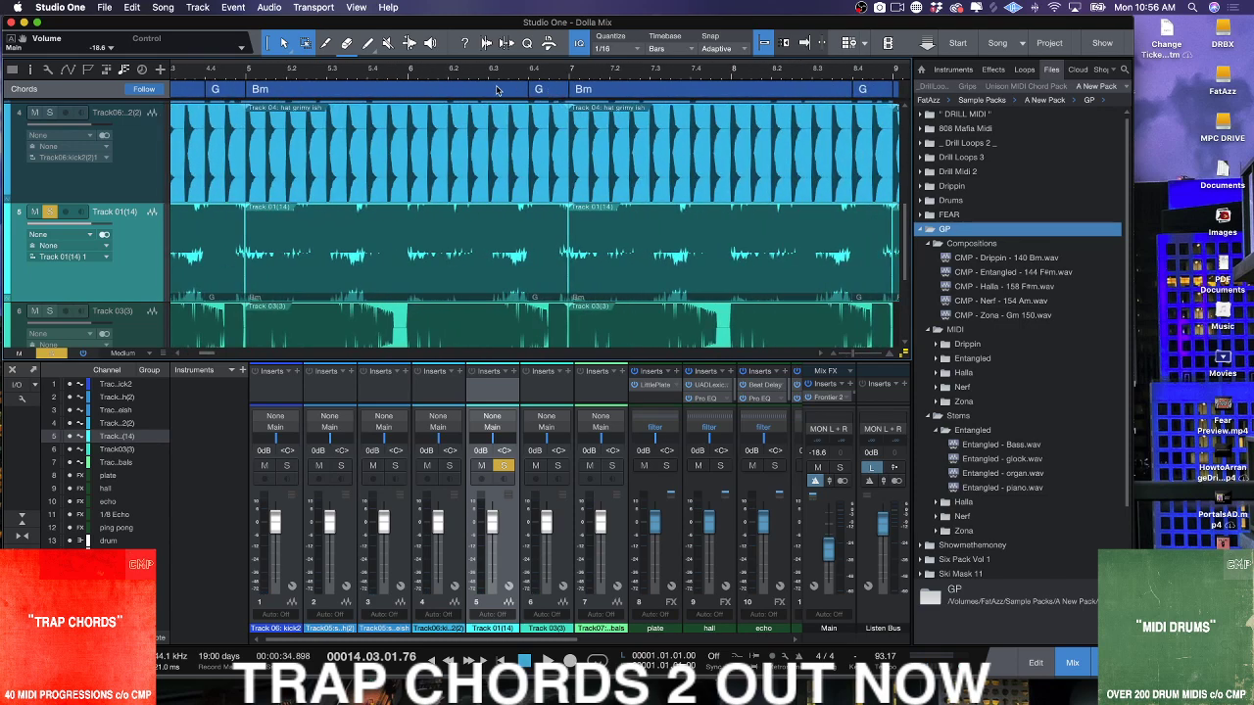
pyautogui.hscroll(-3, 651, 78)
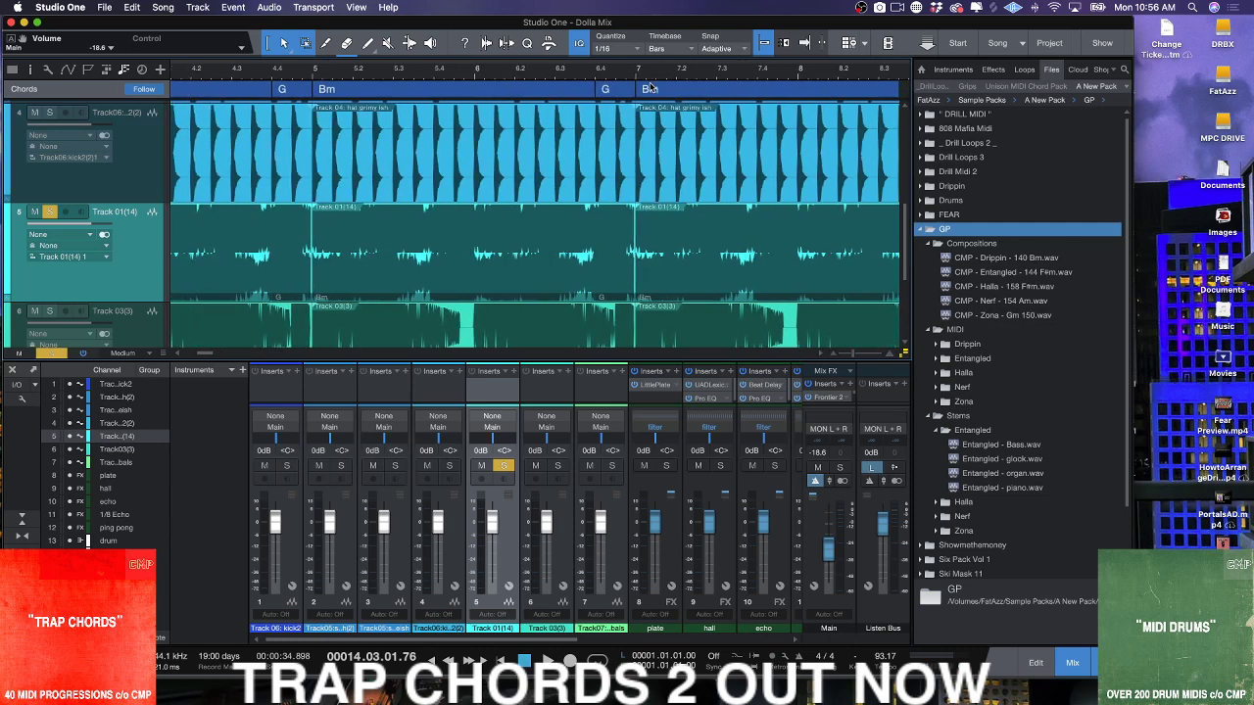
pyautogui.moveTo(652, 79); pyautogui.dragTo(284, 76)
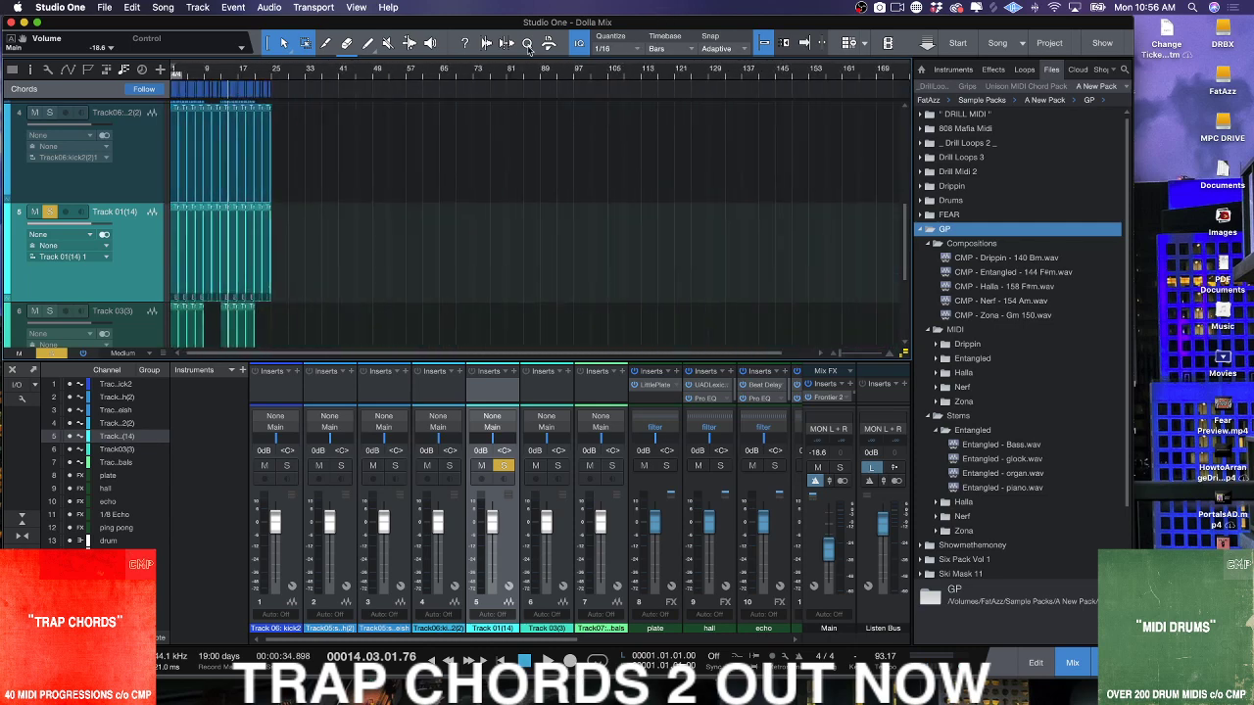